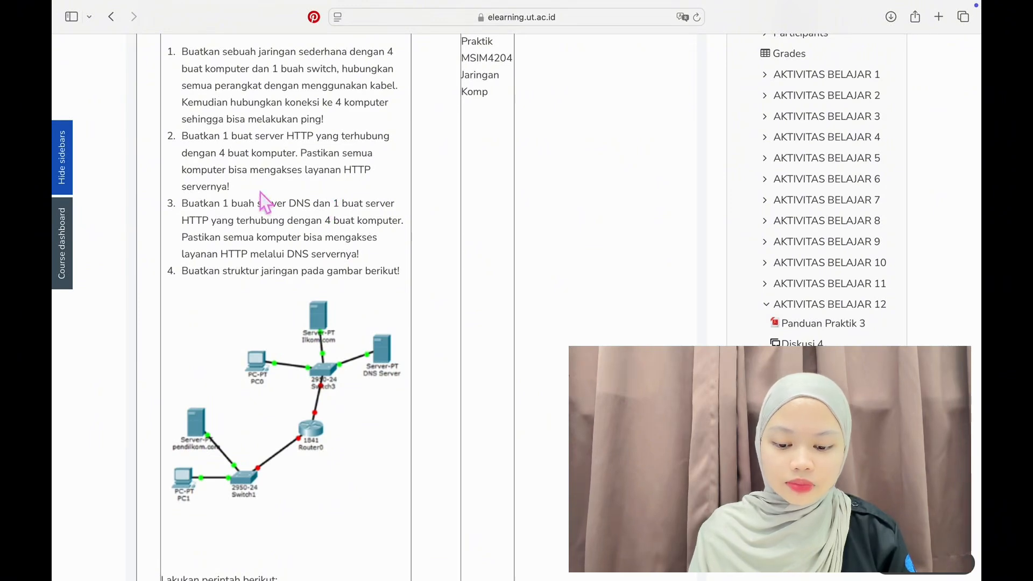
Step: Review the assignment's numbered network tasks and the reference topology picture on the course page
{"action": "scroll", "coordinate": [260, 192], "scroll_direction": "up", "scroll_amount": 3}
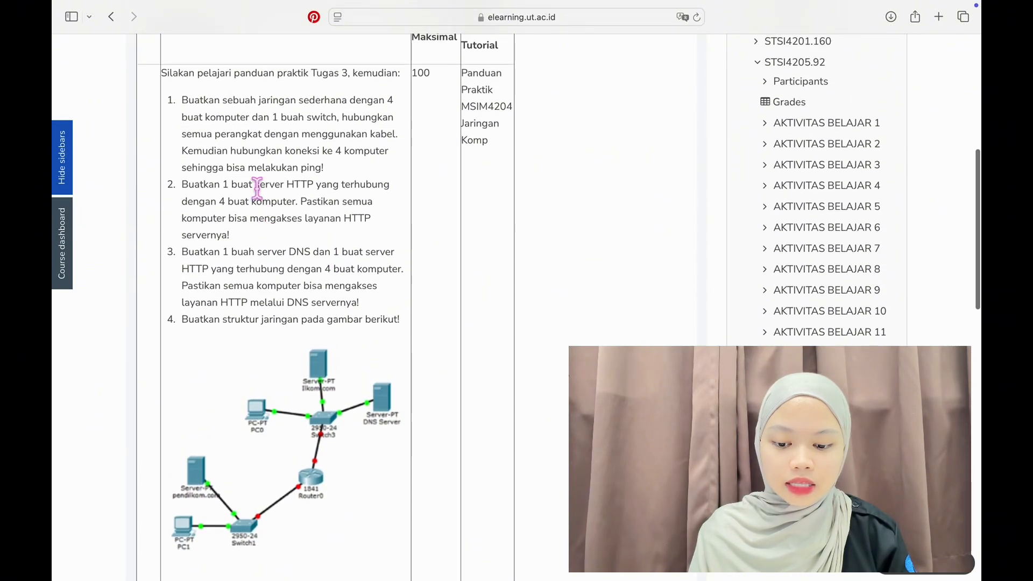
{"action": "scroll", "coordinate": [267, 232], "scroll_direction": "down", "scroll_amount": 5}
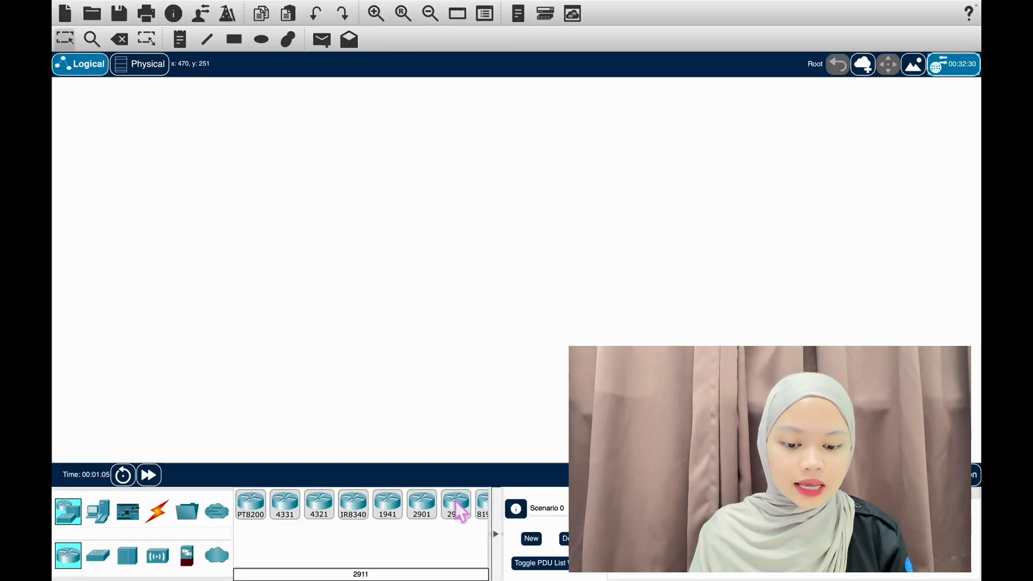
Step: In Cisco Packet Tracer, place four PCs in a diamond arrangement on the empty logical workspace
{"action": "left_click", "coordinate": [98, 513]}
{"action": "left_click", "coordinate": [251, 505]}
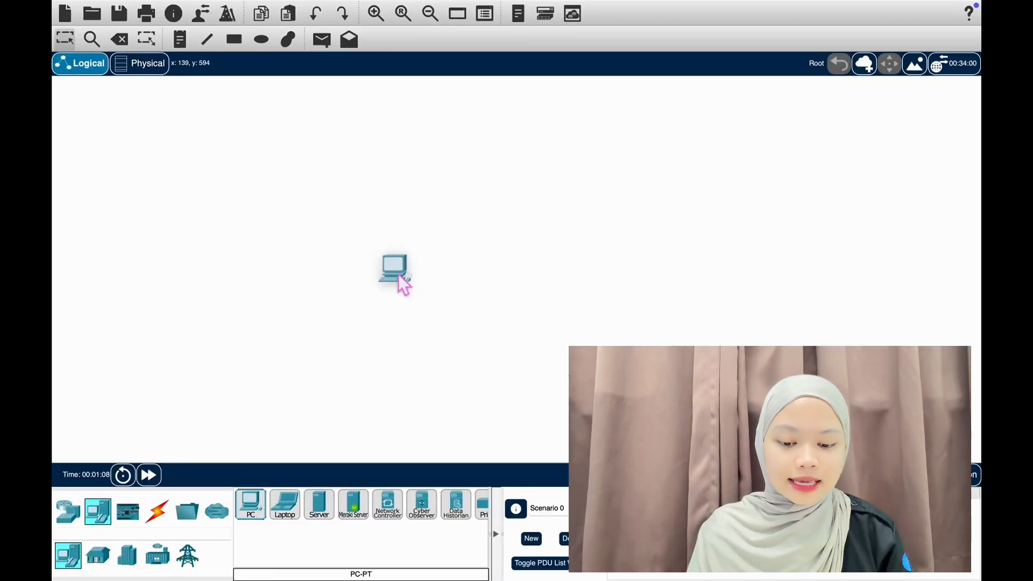
{"action": "left_click", "coordinate": [425, 188]}
{"action": "left_click", "coordinate": [251, 509]}
{"action": "left_click", "coordinate": [524, 293]}
{"action": "left_click", "coordinate": [250, 509]}
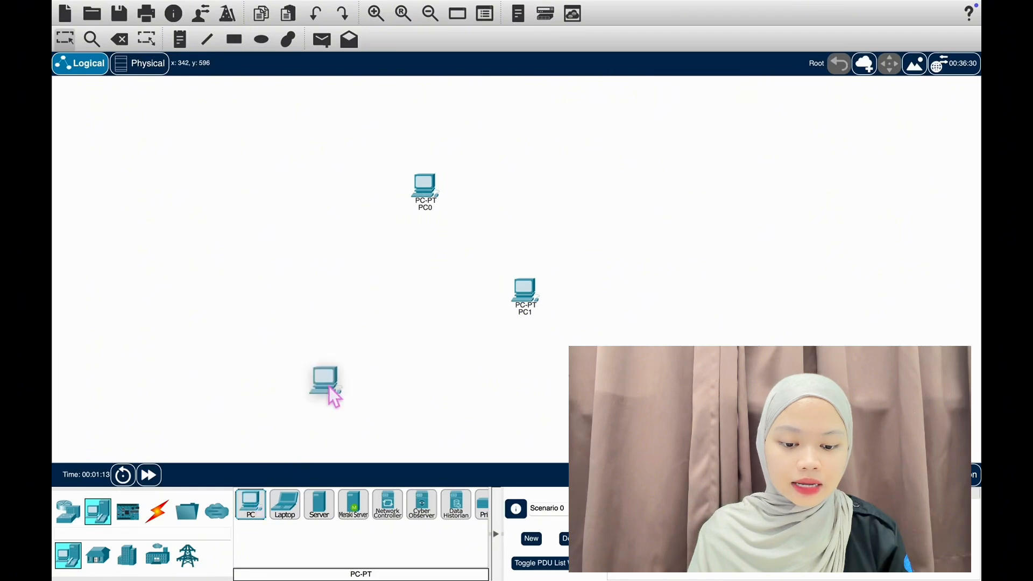
{"action": "left_click", "coordinate": [418, 392]}
{"action": "left_click", "coordinate": [251, 506]}
{"action": "left_click", "coordinate": [314, 293]}
Step: Place a 2960 switch in the centre between the four PCs
{"action": "left_click", "coordinate": [68, 511]}
{"action": "left_click", "coordinate": [98, 555]}
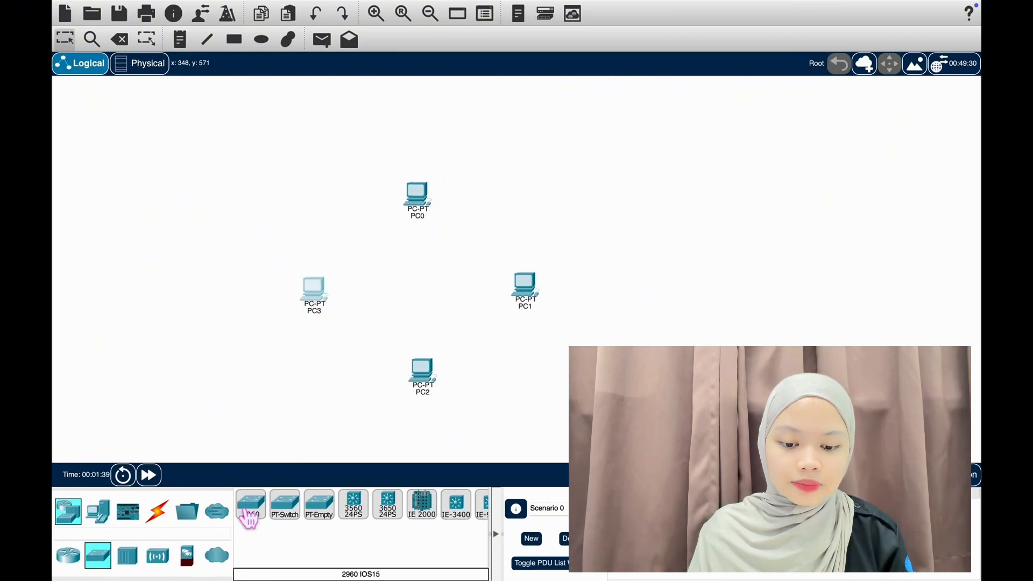
{"action": "left_click", "coordinate": [250, 506]}
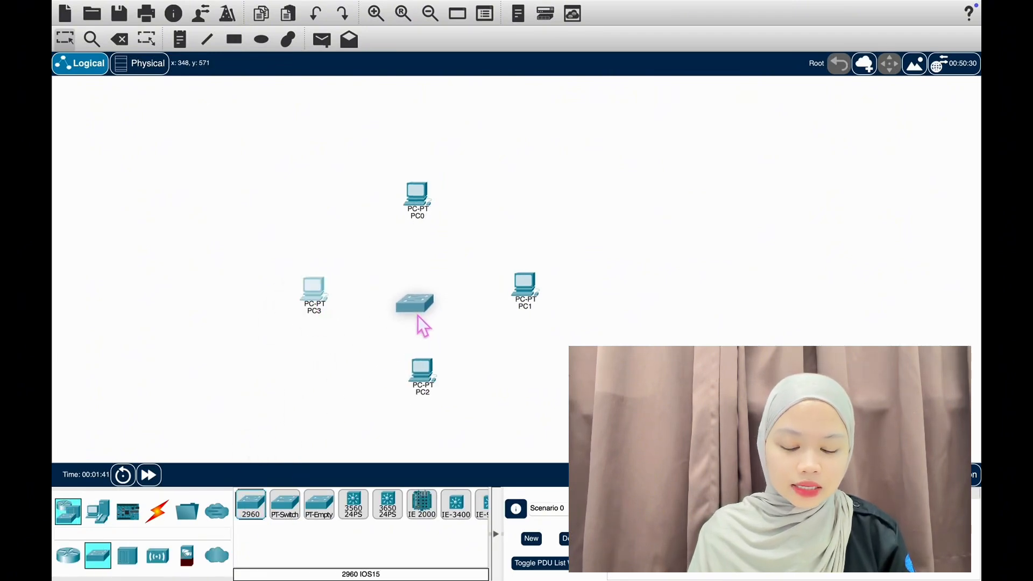
{"action": "left_click", "coordinate": [422, 324]}
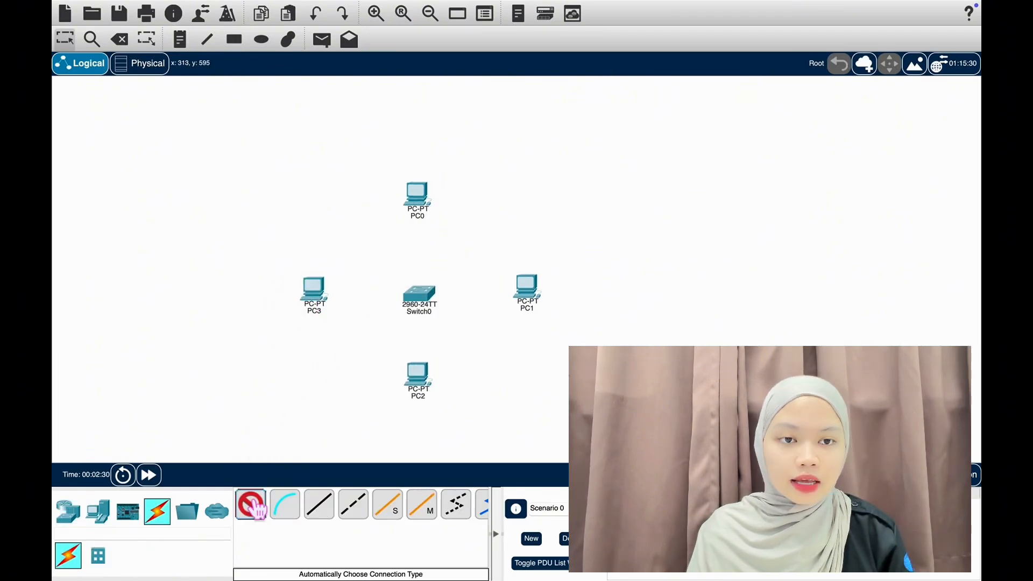
Step: Cable PC0 and PC1 to the central switch using the automatic connection type
{"action": "left_click", "coordinate": [420, 216]}
{"action": "left_click", "coordinate": [420, 295]}
{"action": "left_click", "coordinate": [251, 506]}
{"action": "left_click", "coordinate": [529, 291]}
{"action": "left_click", "coordinate": [429, 307]}
Step: Cable PC2 and PC3 to the switch with automatic connections, and move PC3 and PC1 slightly farther from the switch
{"action": "left_click", "coordinate": [251, 506]}
{"action": "left_click", "coordinate": [418, 376]}
{"action": "left_click", "coordinate": [420, 295]}
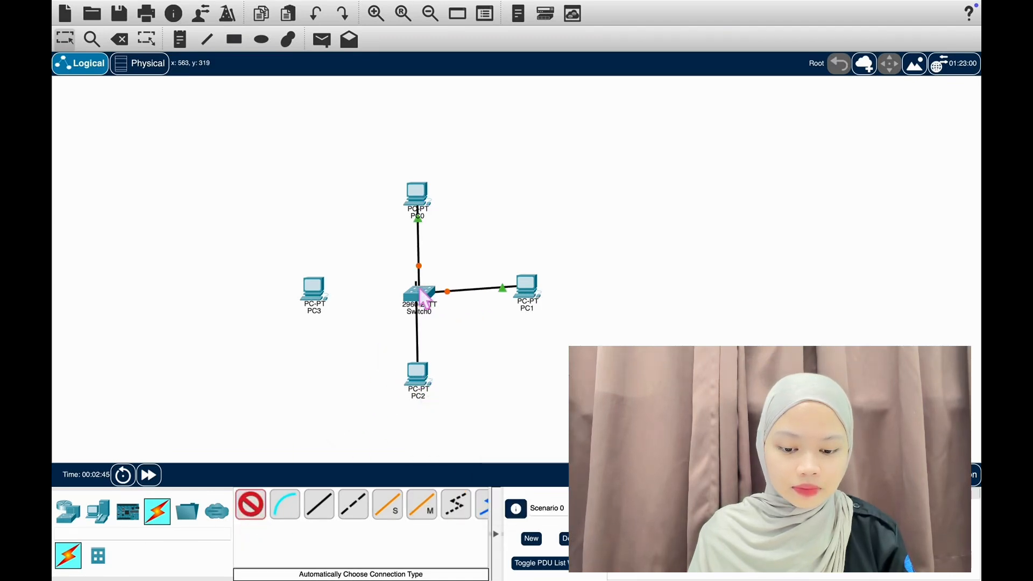
{"action": "left_click", "coordinate": [251, 505]}
{"action": "left_click", "coordinate": [313, 295]}
{"action": "left_click", "coordinate": [421, 295]}
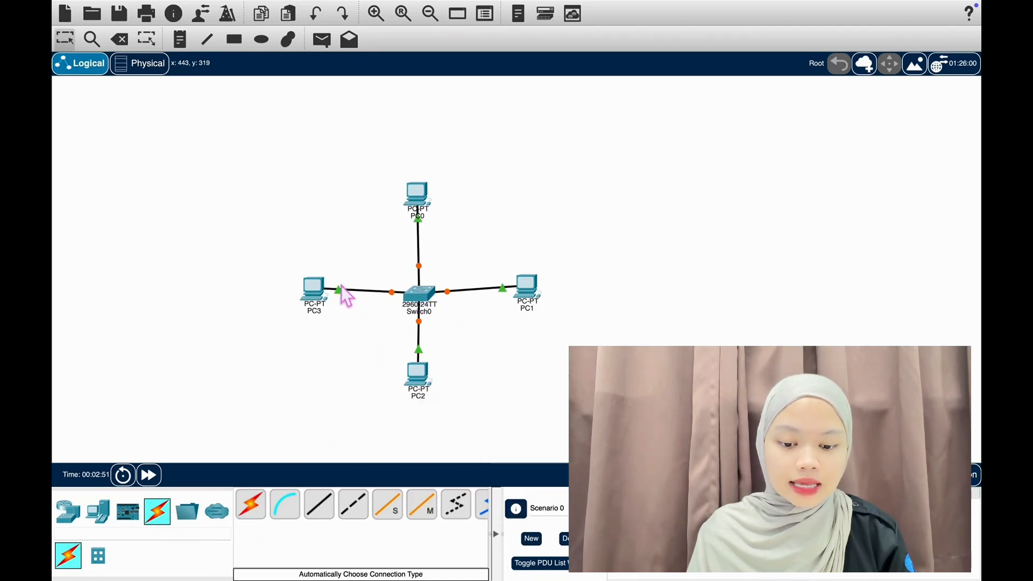
{"action": "left_click_drag", "start_coordinate": [319, 302], "coordinate": [308, 307]}
{"action": "left_click_drag", "start_coordinate": [541, 300], "coordinate": [553, 306]}
Step: Rename the upper two device labels to "PC0 192.168.10.1" and "PC1 192.168.10.2" for PC0 and PC1
{"action": "left_click", "coordinate": [424, 216]}
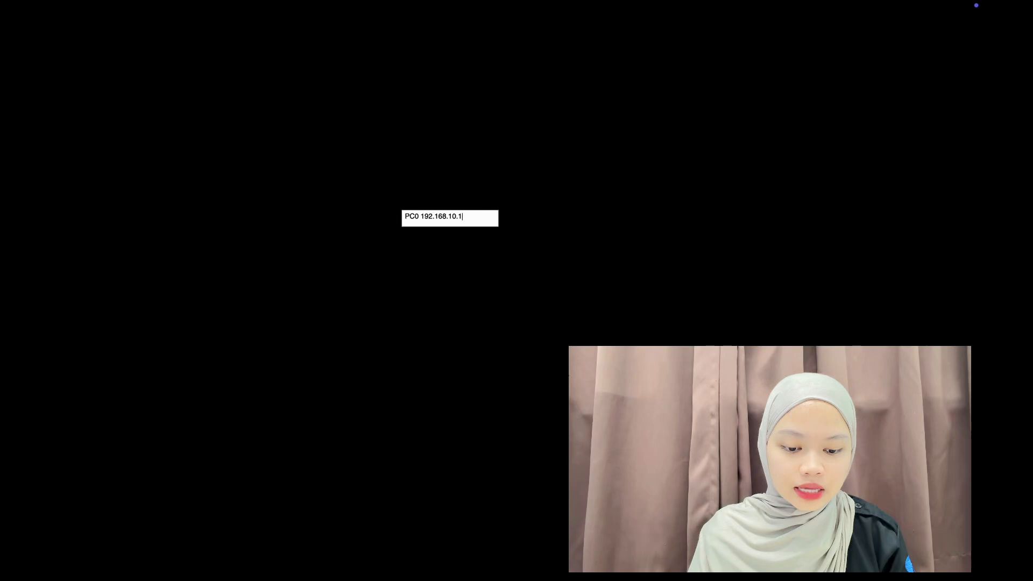
{"action": "left_click", "coordinate": [56, 26]}
{"action": "left_click", "coordinate": [544, 318]}
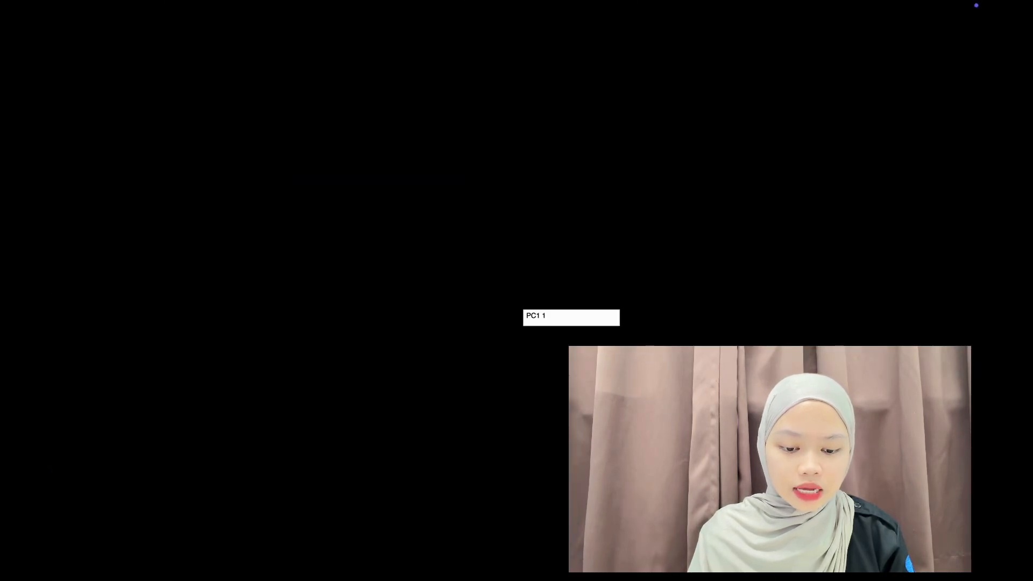
{"action": "type", "text": "192.1"}
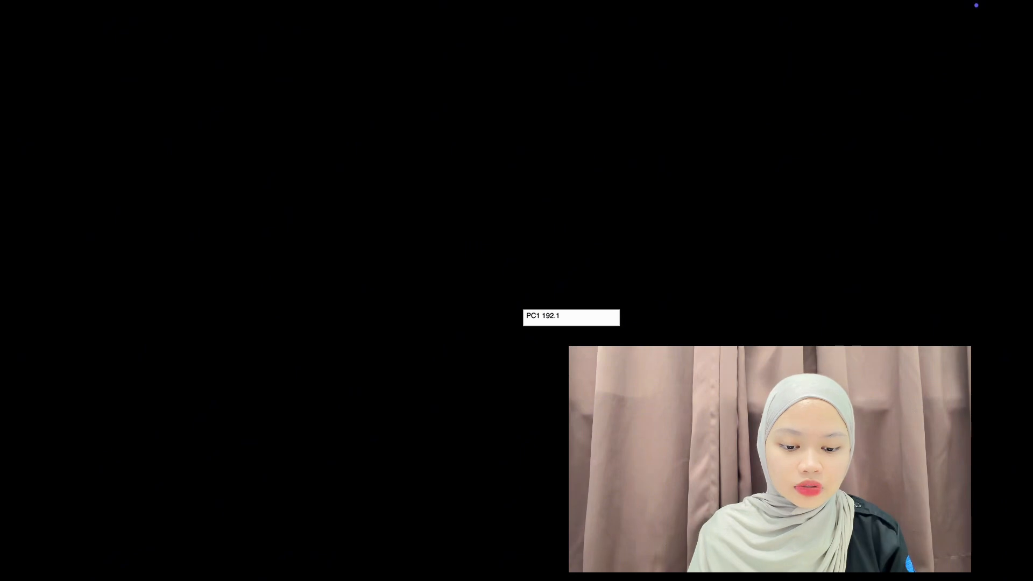
{"action": "type", "text": "68.10.2"}
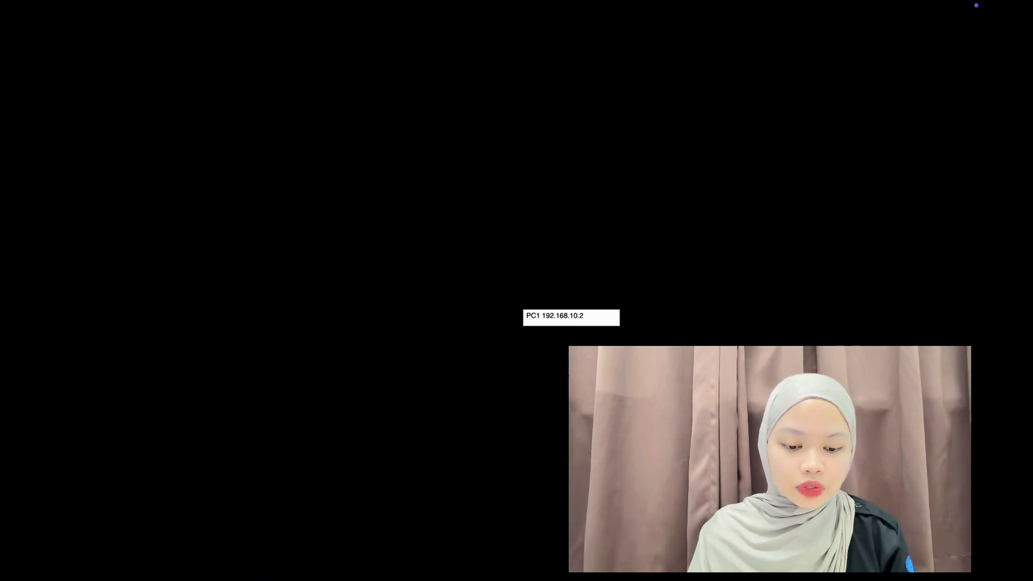
{"action": "left_click", "coordinate": [62, 26]}
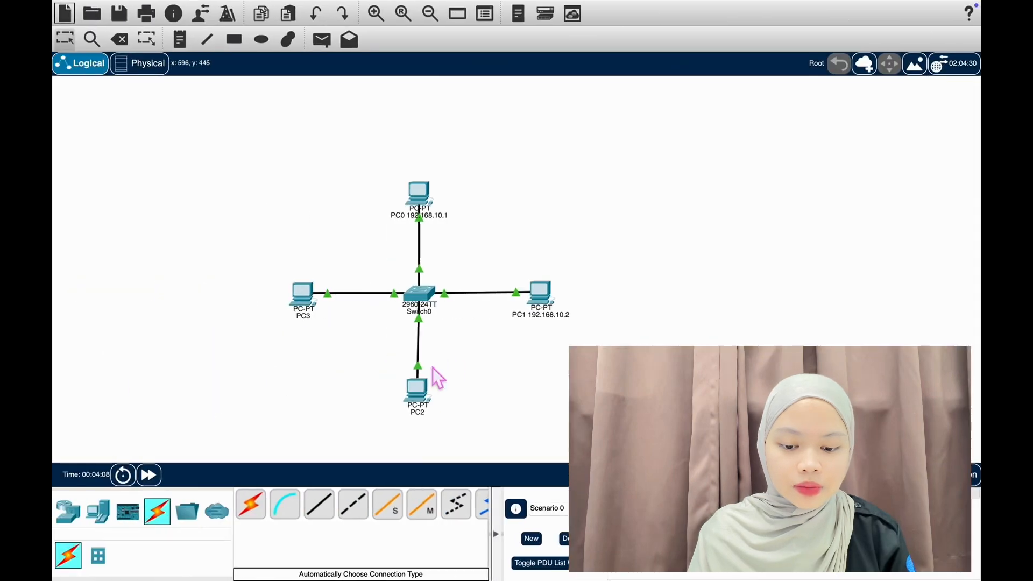
Step: Rename the labels of PC2 and PC3 to "PC2 192.168.10.3" and "PC3 192.168.10.4"
{"action": "left_click", "coordinate": [419, 412]}
{"action": "left_click", "coordinate": [521, 16]}
{"action": "type", "text": "192.168.10.3"}
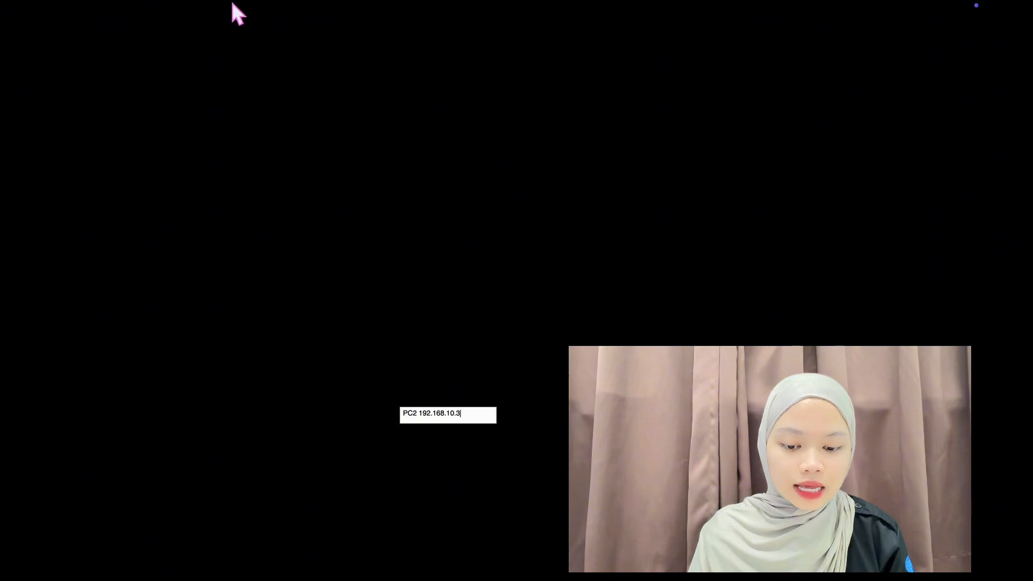
{"action": "left_click", "coordinate": [63, 26]}
{"action": "left_click", "coordinate": [303, 320]}
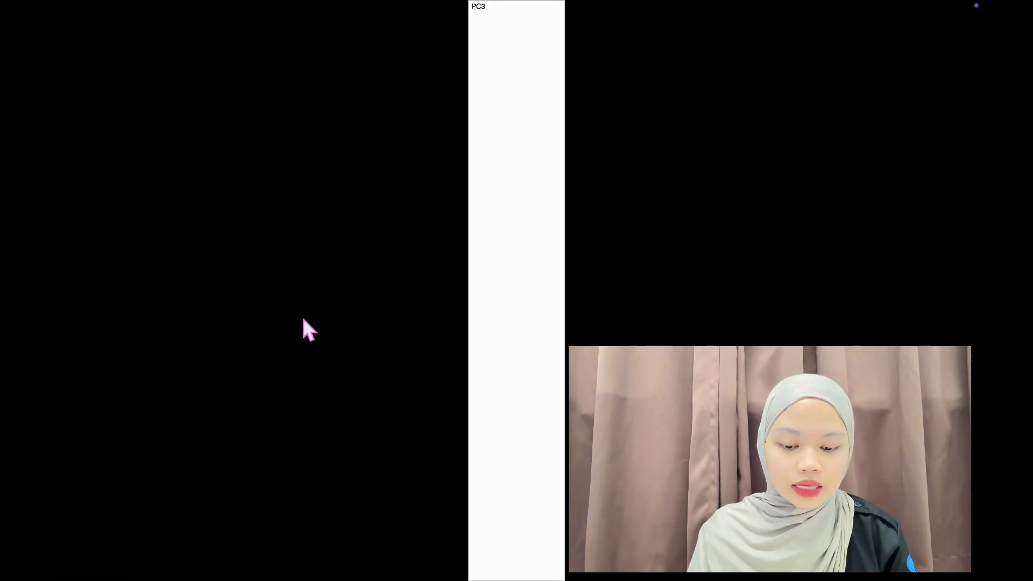
{"action": "left_click", "coordinate": [513, 26]}
{"action": "type", "text": "192.168.10.4"}
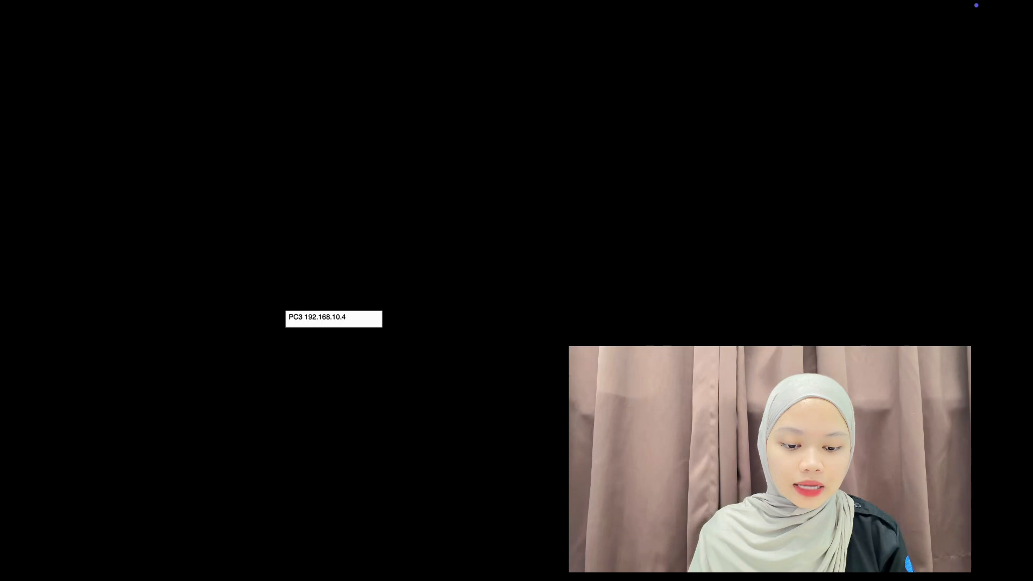
{"action": "mouse_move", "coordinate": [147, 3]}
{"action": "left_click", "coordinate": [61, 25]}
Step: Set the static IPv4 address of PC0's FastEthernet0 interface to 192.168.10.1 and close its device window
{"action": "left_click", "coordinate": [424, 202]}
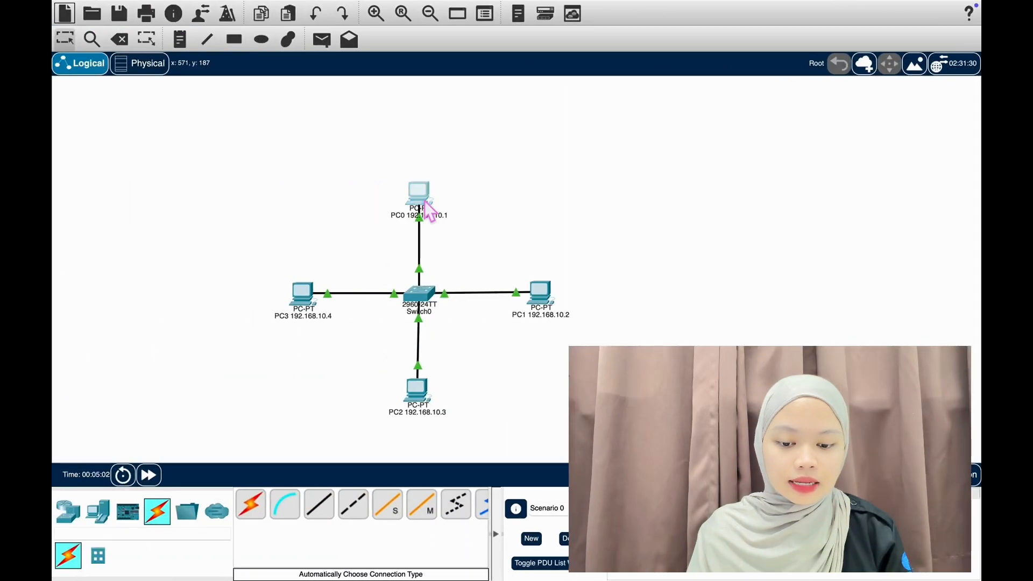
{"action": "left_click", "coordinate": [471, 29]}
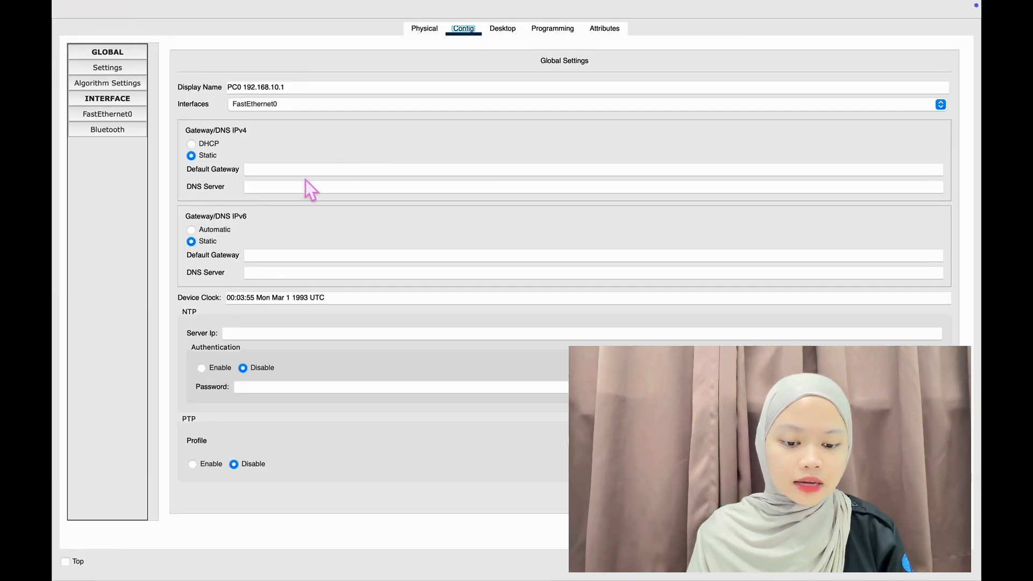
{"action": "left_click", "coordinate": [131, 115]}
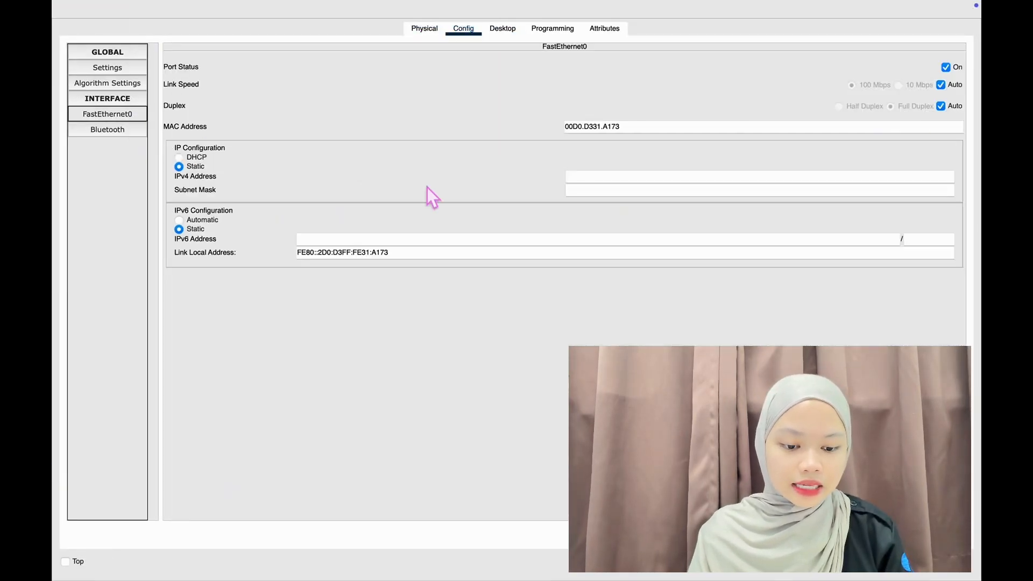
{"action": "left_click", "coordinate": [595, 177]}
{"action": "type", "text": "192.168.10.1"}
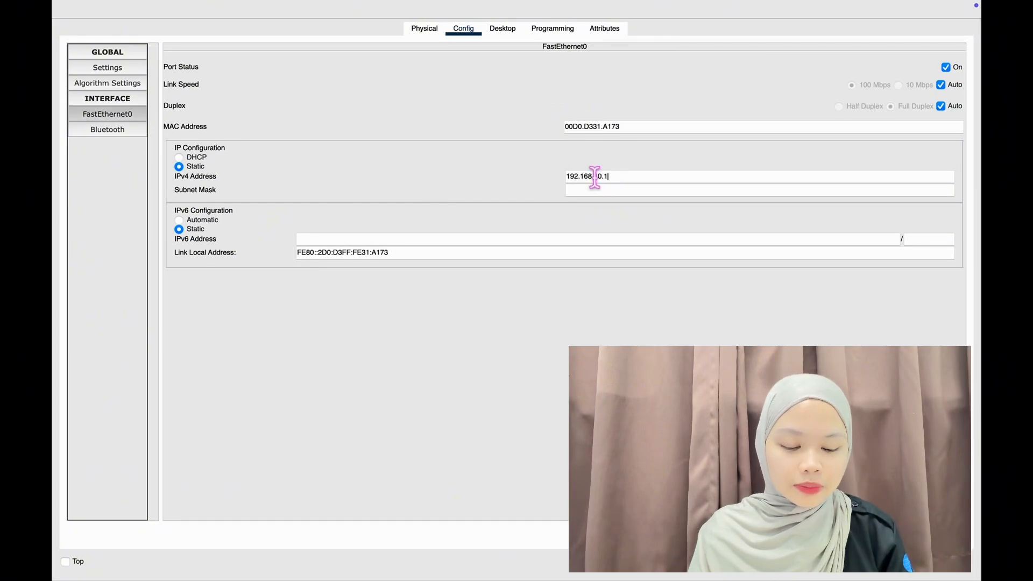
{"action": "left_click", "coordinate": [61, 25]}
Step: Set the static IPv4 address of PC1's FastEthernet0 interface to 192.168.10.2 and close its device window
{"action": "left_click", "coordinate": [465, 294]}
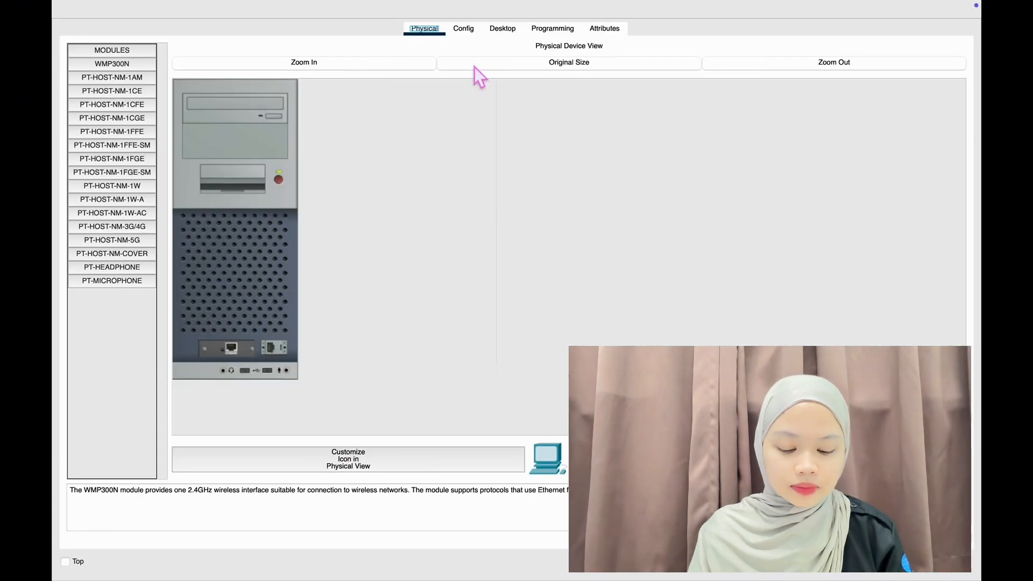
{"action": "left_click", "coordinate": [464, 30]}
{"action": "left_click", "coordinate": [111, 115]}
{"action": "left_click", "coordinate": [573, 177]}
{"action": "type", "text": "192.168.10.2"}
{"action": "left_click", "coordinate": [61, 25]}
Step: Set the static IPv4 address of PC2's FastEthernet0 interface to 192.168.10.3 and close its device window
{"action": "left_click", "coordinate": [417, 392]}
{"action": "left_click", "coordinate": [466, 28]}
{"action": "left_click", "coordinate": [111, 115]}
{"action": "left_click", "coordinate": [595, 176]}
{"action": "type", "text": "192.168.10.3"}
{"action": "left_click", "coordinate": [61, 25]}
Step: Set the static IPv4 address of PC3's FastEthernet0 interface to 192.168.10.4 and close its device window
{"action": "left_click", "coordinate": [311, 304]}
{"action": "left_click", "coordinate": [466, 28]}
{"action": "left_click", "coordinate": [111, 115]}
{"action": "left_click", "coordinate": [606, 176]}
{"action": "type", "text": "192.168.10.4"}
{"action": "left_click", "coordinate": [62, 25]}
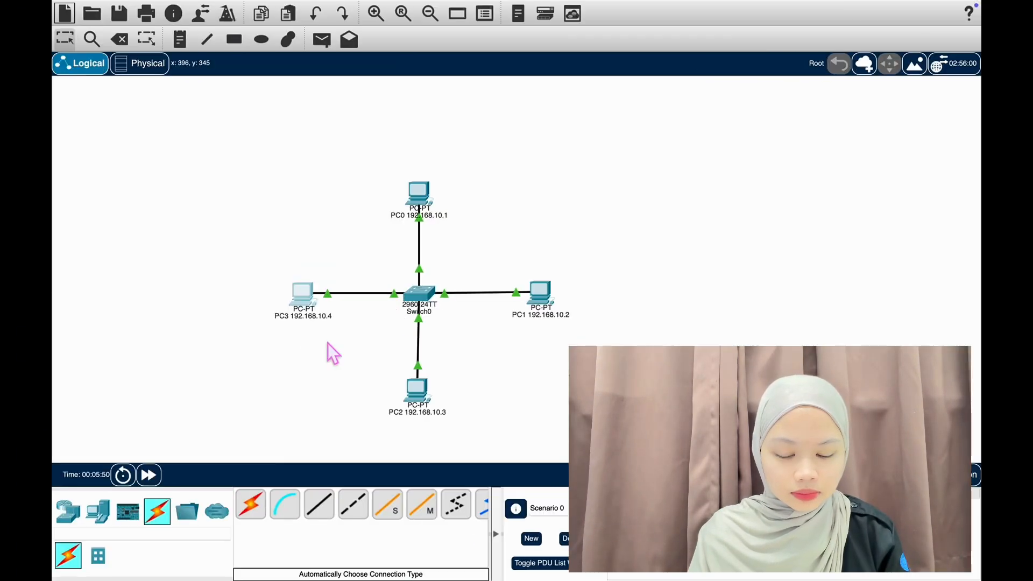
Step: Test the connection from PC0 to PC1 by running ping 192.168.10.2 in PC0's Command Prompt, and close the device window
{"action": "left_click", "coordinate": [422, 206]}
{"action": "left_click", "coordinate": [503, 28]}
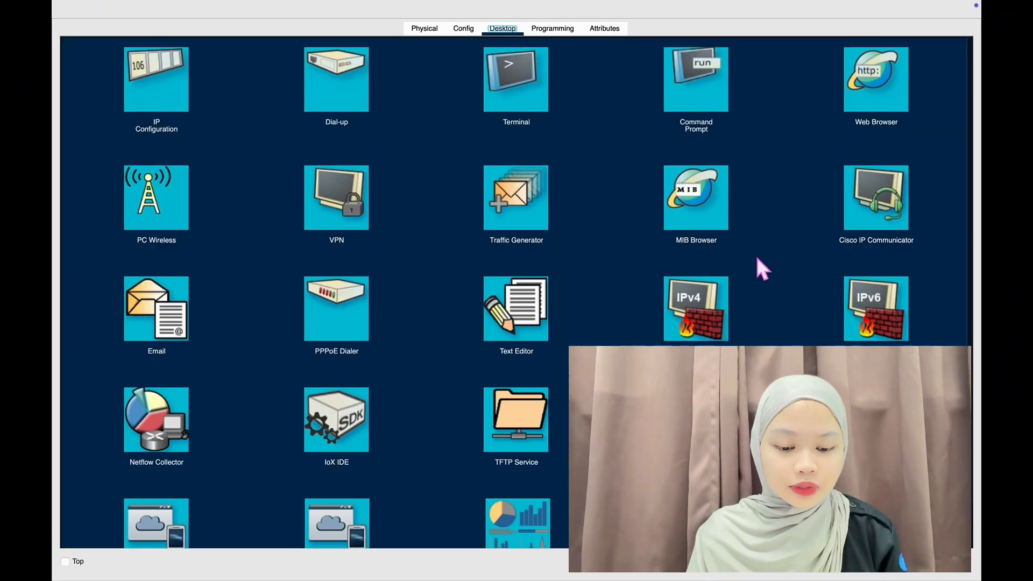
{"action": "left_click", "coordinate": [685, 81]}
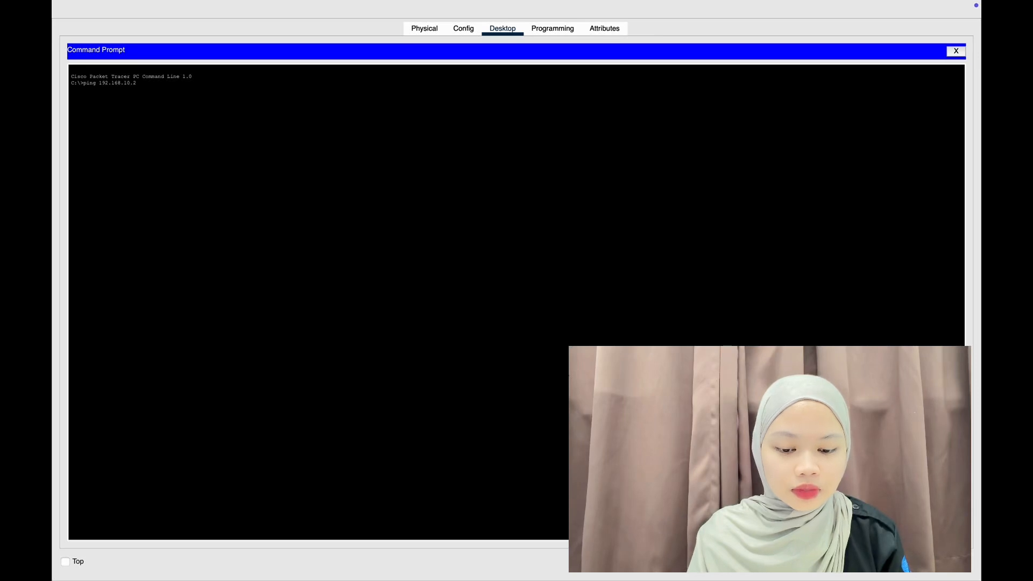
{"action": "key", "text": "Return"}
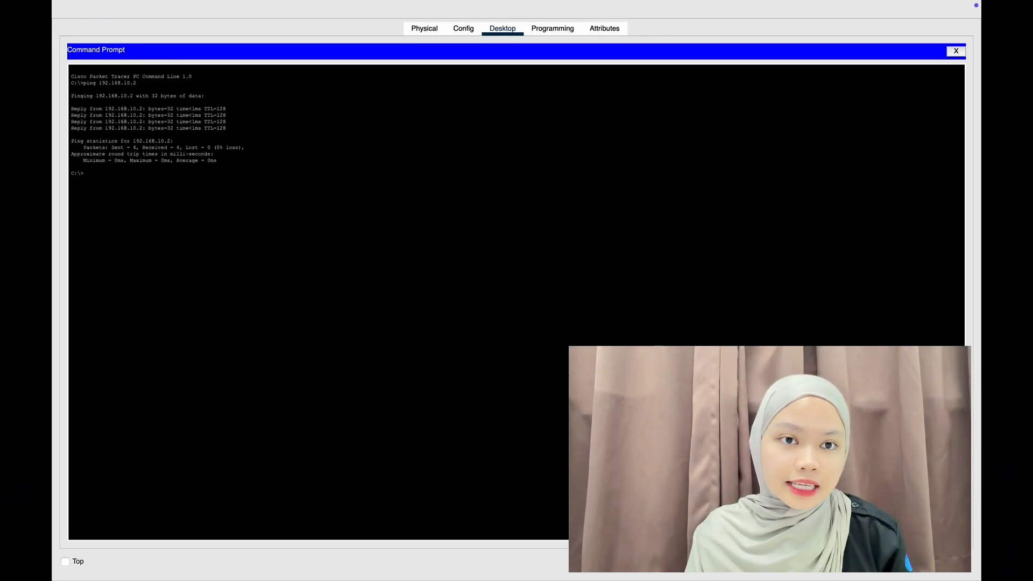
{"action": "left_click", "coordinate": [963, 52]}
{"action": "mouse_move", "coordinate": [92, 4]}
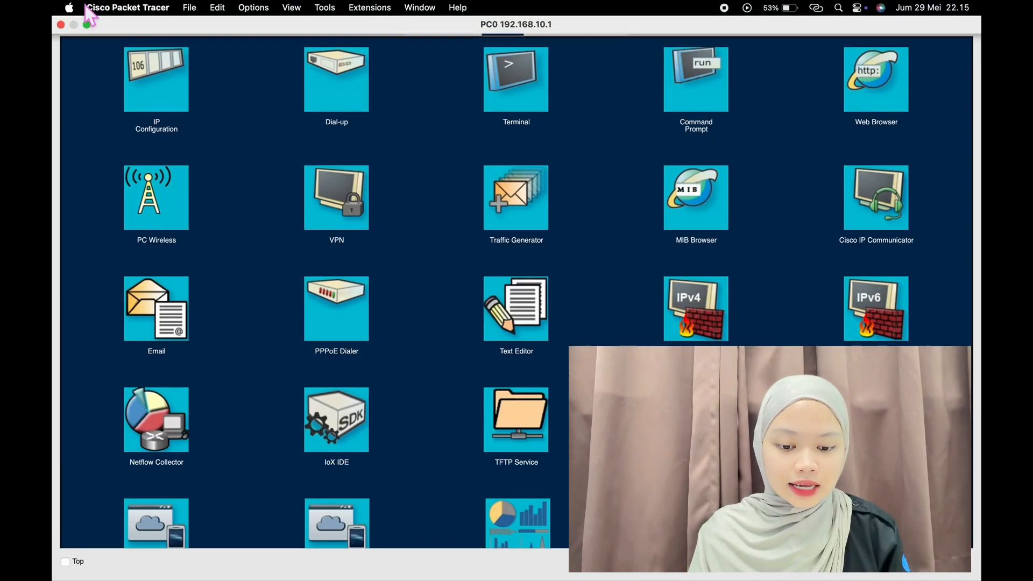
{"action": "left_click", "coordinate": [61, 26]}
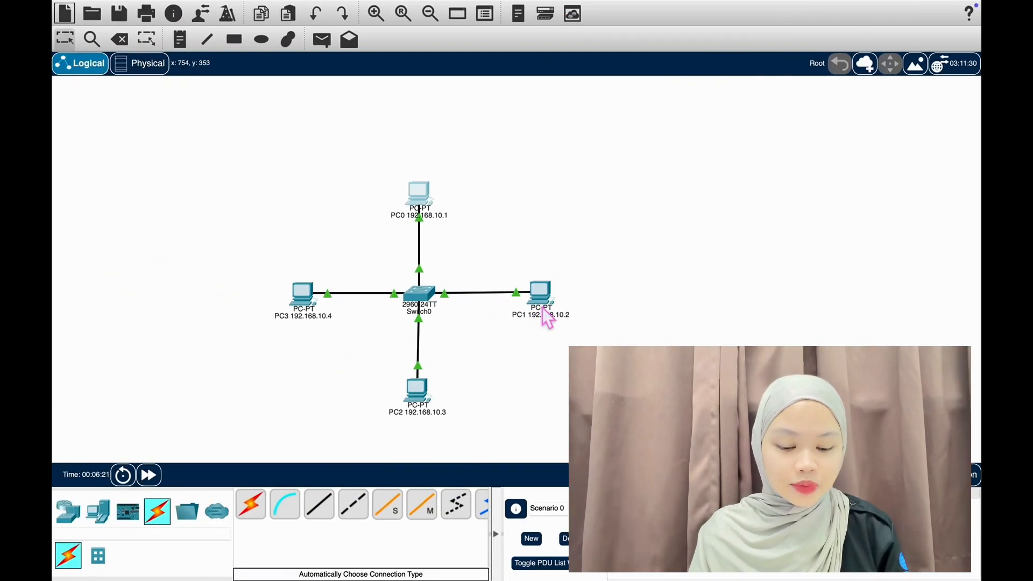
Step: Test the connection from PC1 to PC2 by running ping 192.168.10.3 in PC1's Command Prompt, and close the prompt
{"action": "left_click", "coordinate": [543, 309]}
{"action": "left_click", "coordinate": [502, 28]}
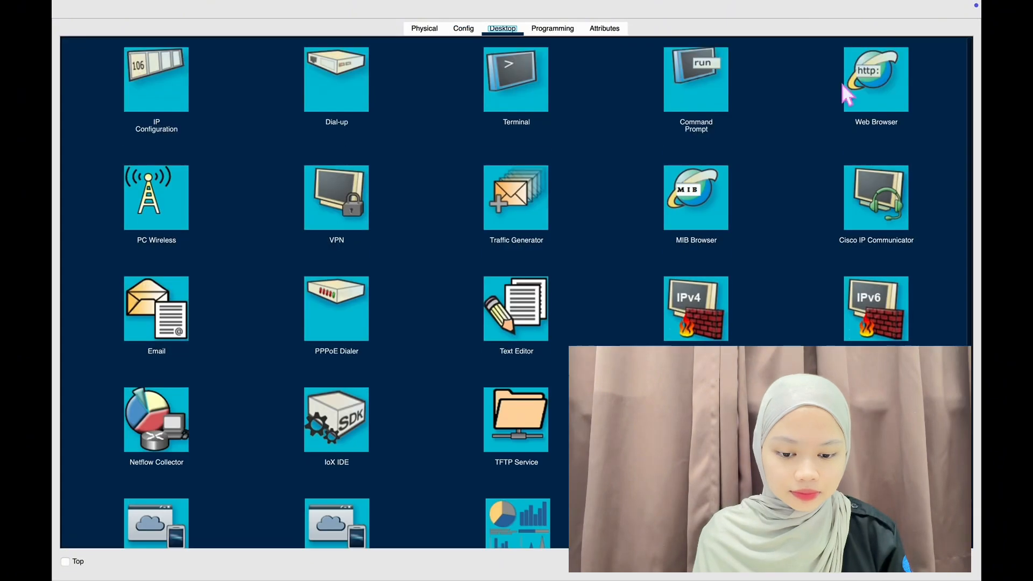
{"action": "left_click", "coordinate": [696, 81]}
{"action": "type", "text": "ping 192.16"}
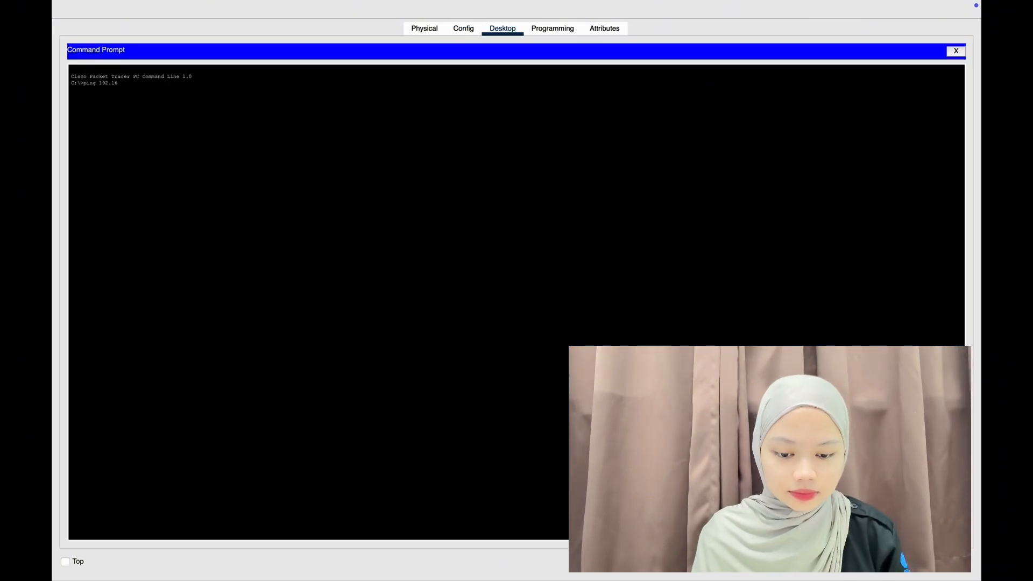
{"action": "type", "text": "8.10.3"}
{"action": "key", "text": "Return"}
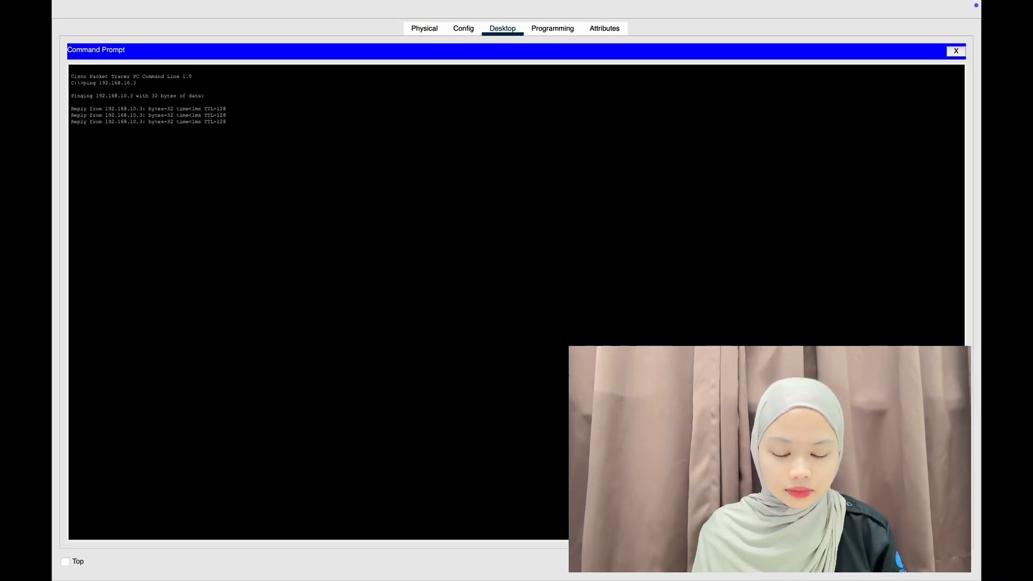
{"action": "left_click", "coordinate": [956, 51]}
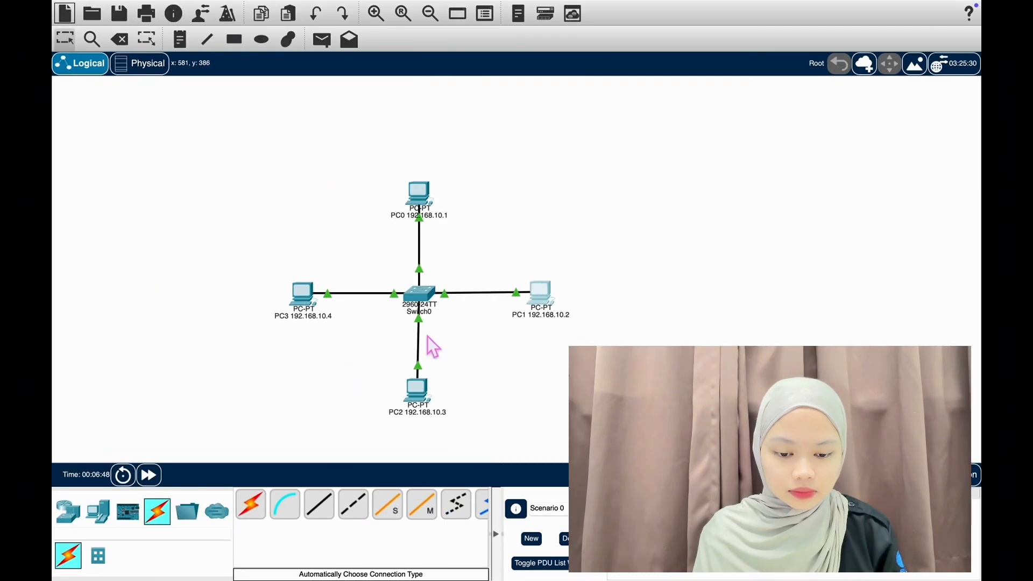
Step: Test the connection from PC2 to PC3 by running ping 192.168.10.4 in PC2's Command Prompt
{"action": "left_click", "coordinate": [417, 389]}
{"action": "left_click", "coordinate": [503, 29]}
{"action": "left_click", "coordinate": [707, 99]}
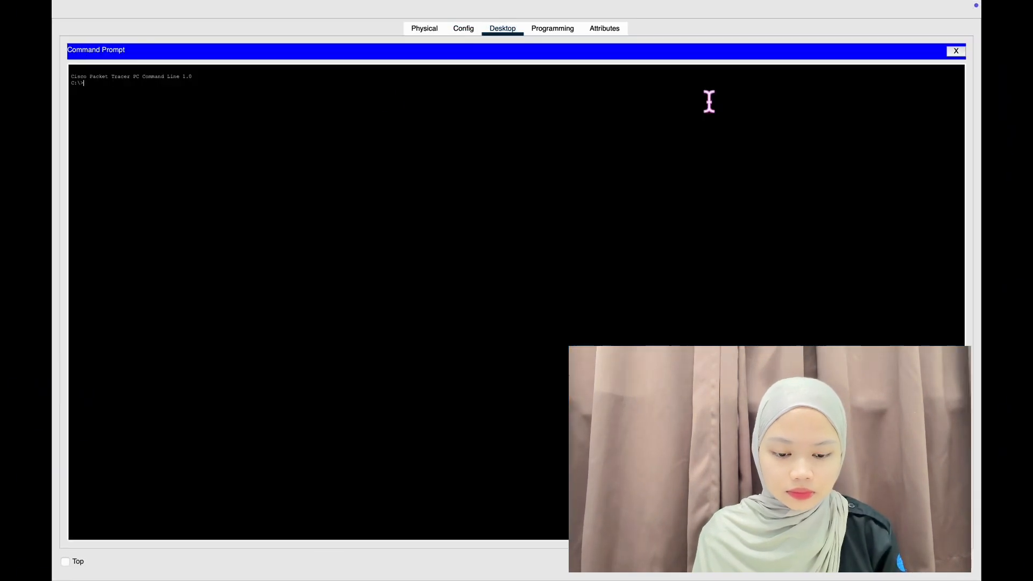
{"action": "type", "text": "ping 192.168.10"}
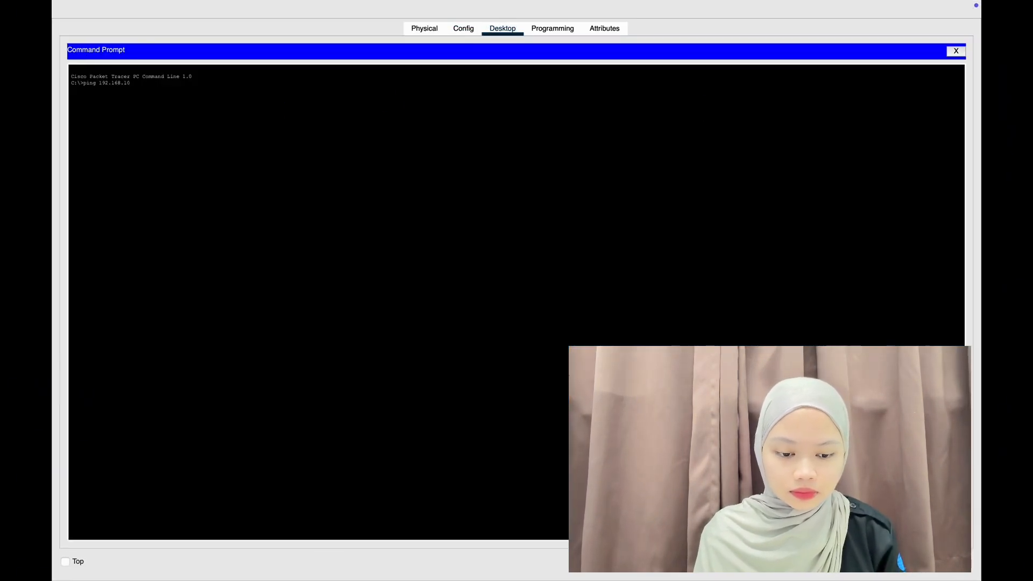
{"action": "type", "text": ".4"}
{"action": "key", "text": "Return"}
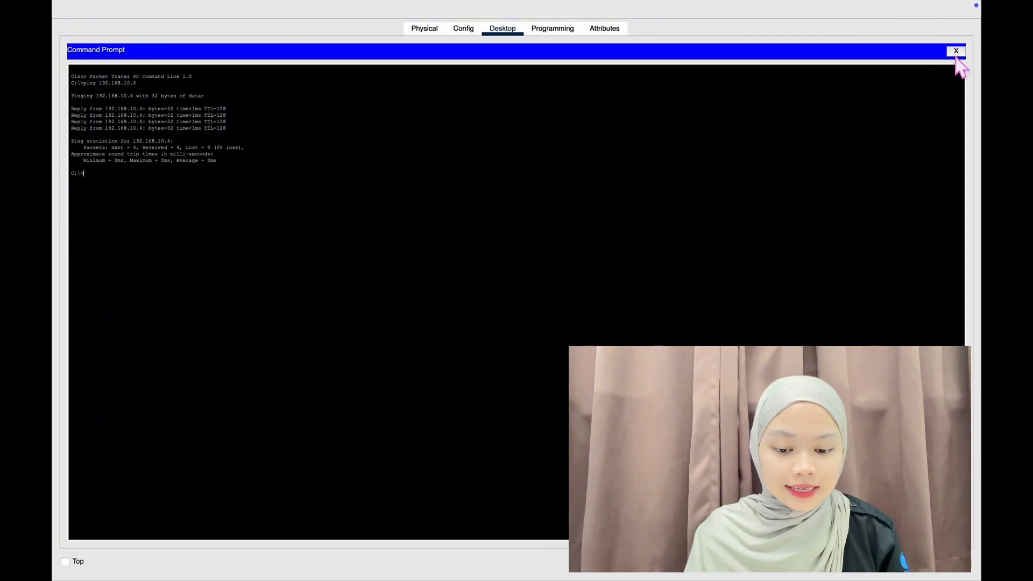
Step: Close PC2's Command Prompt and device window, and place a generic server on the workspace below PC3
{"action": "left_click", "coordinate": [956, 51]}
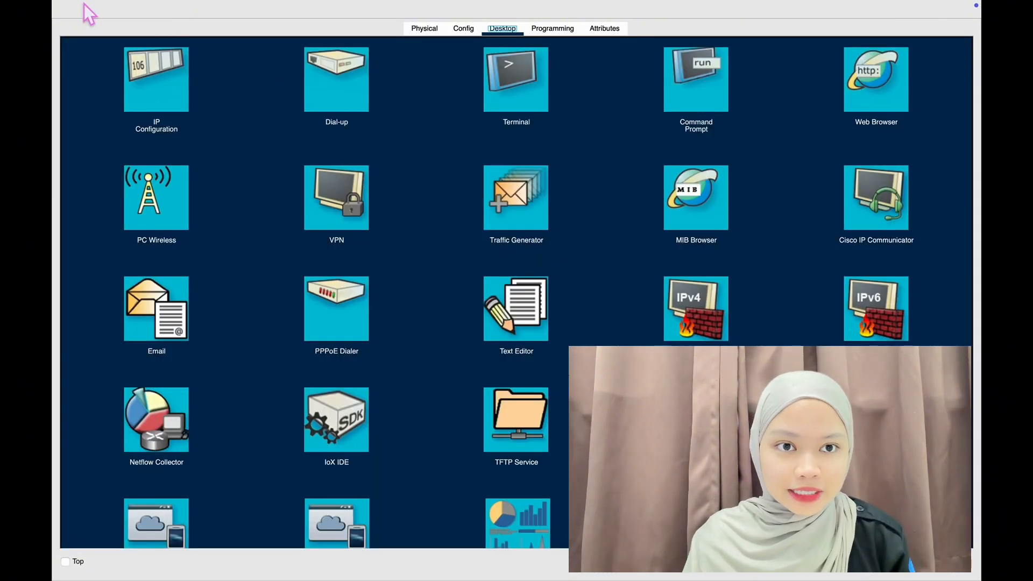
{"action": "left_click", "coordinate": [61, 25]}
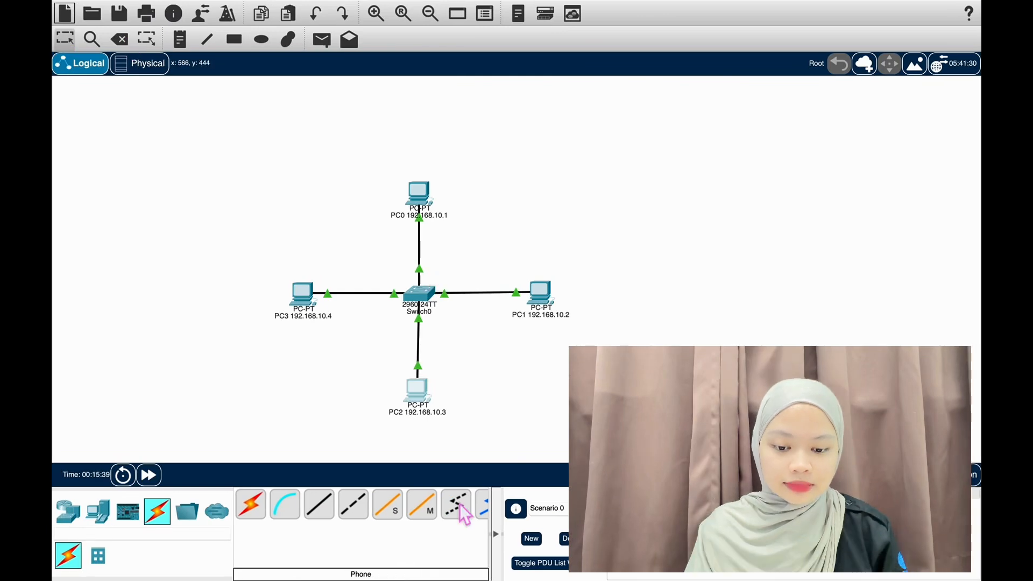
{"action": "left_click", "coordinate": [81, 516]}
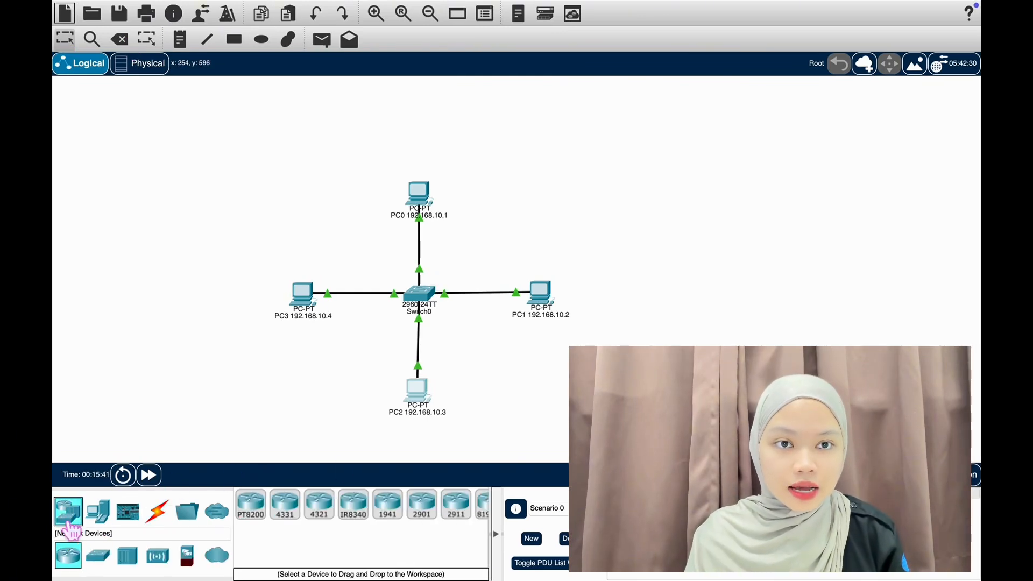
{"action": "left_click", "coordinate": [97, 517]}
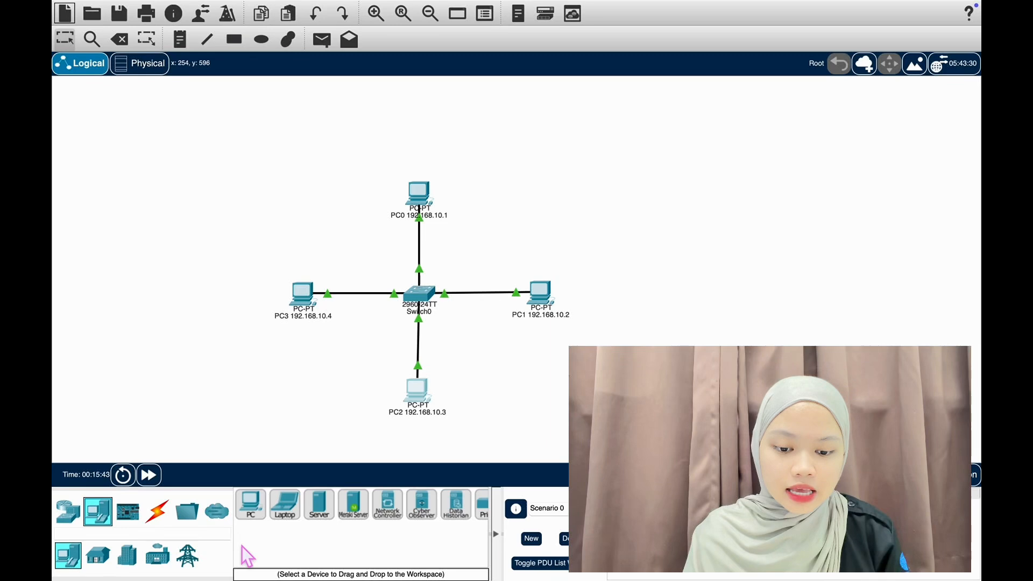
{"action": "left_click", "coordinate": [317, 516]}
{"action": "left_click", "coordinate": [311, 385]}
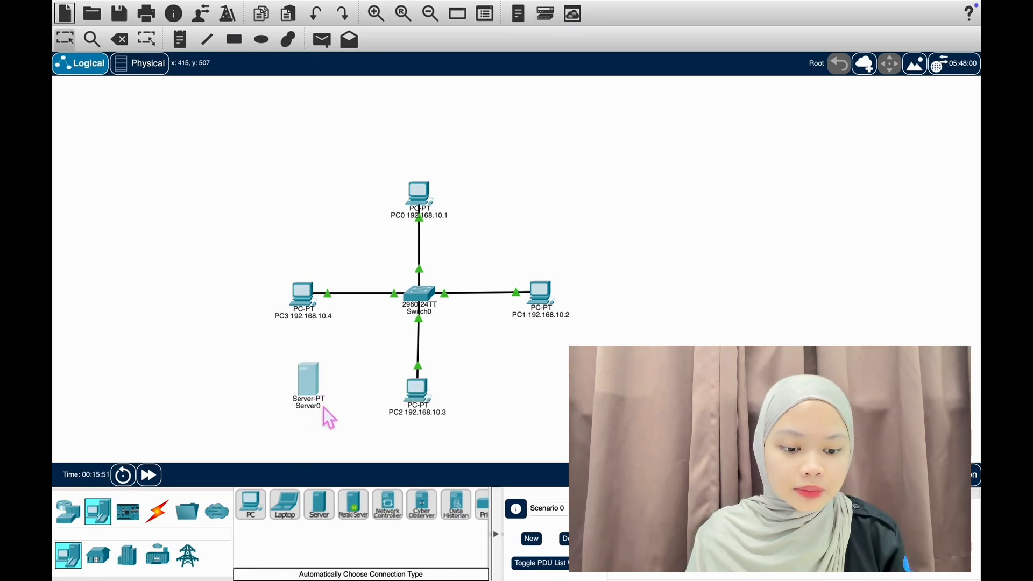
Step: Rename the new server as Server 10.5 and connect it to Switch0 with an automatically chosen cable
{"action": "left_click", "coordinate": [321, 408]}
{"action": "key", "text": "BackSpace"}
{"action": "type", "text": "10.5"}
{"action": "key", "text": "Return"}
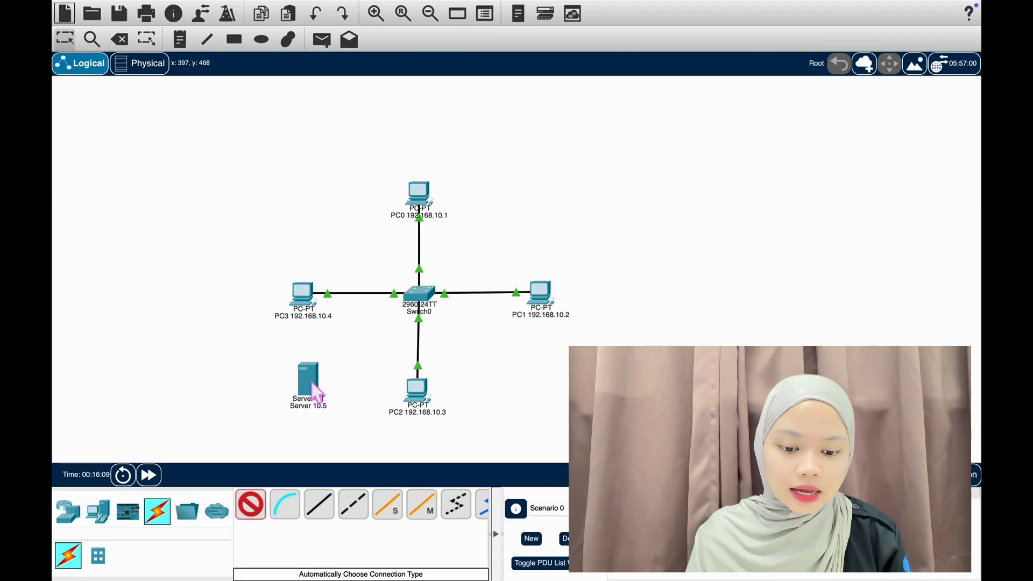
{"action": "left_click", "coordinate": [401, 295]}
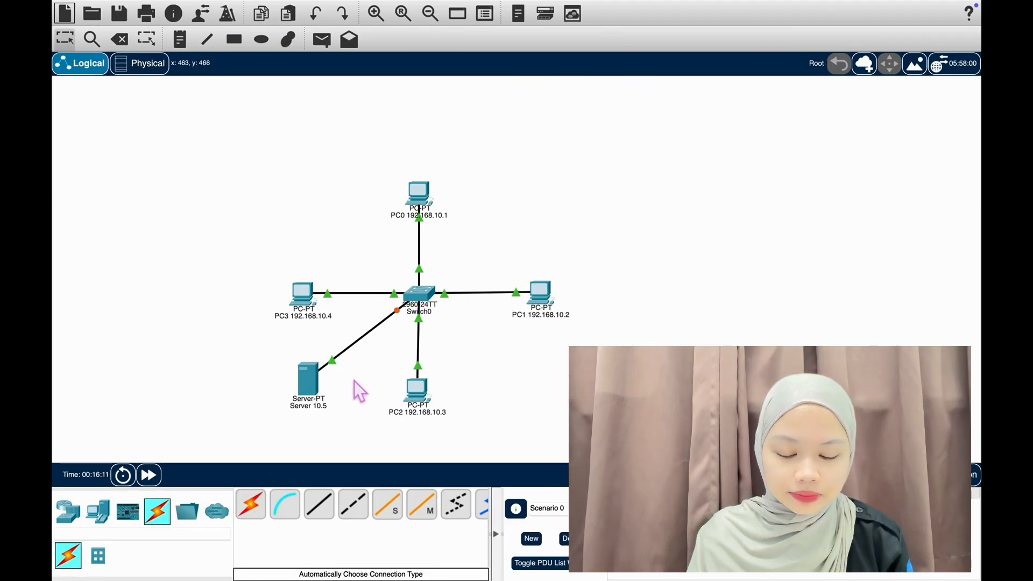
Step: Set the static IPv4 address of Server 10.5's FastEthernet0 interface to 192.168.10.5 and close its device window
{"action": "left_click", "coordinate": [317, 383]}
{"action": "left_click", "coordinate": [448, 31]}
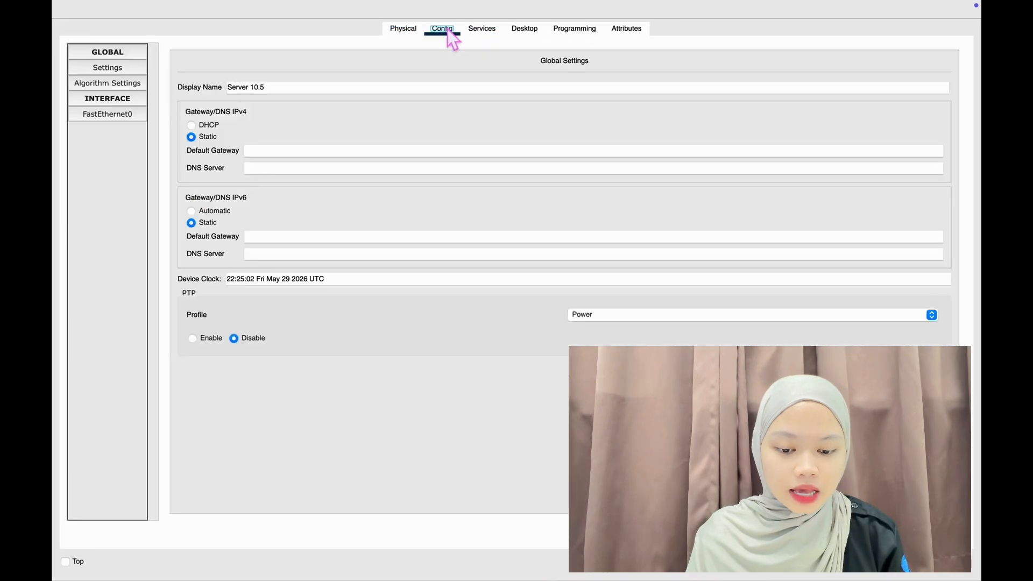
{"action": "left_click", "coordinate": [129, 116]}
{"action": "left_click", "coordinate": [588, 174]}
{"action": "type", "text": "192.168.10.5"}
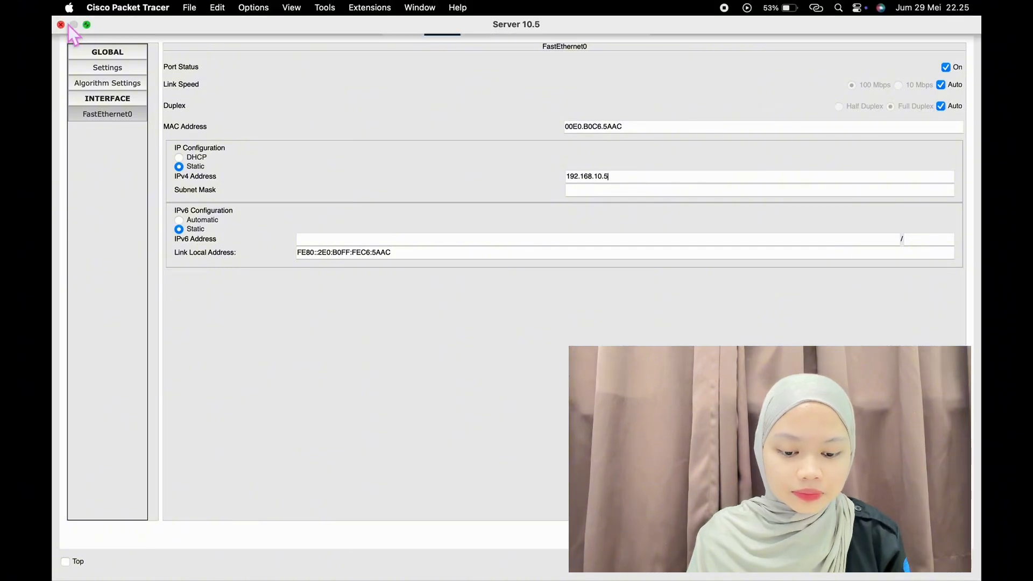
{"action": "left_click", "coordinate": [67, 27]}
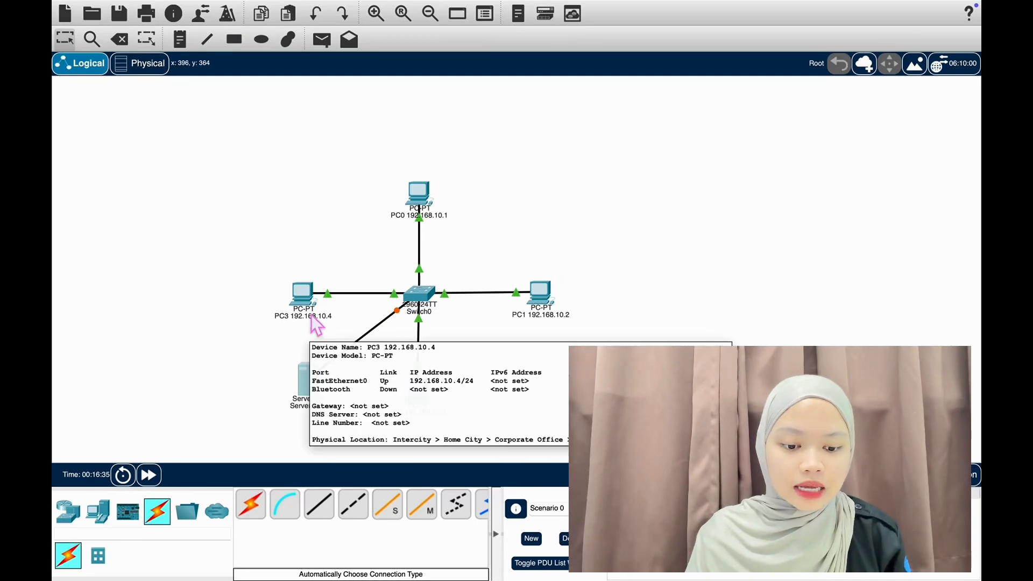
Step: Test web access from PC0 by loading 192.168.10.5 in its Web Browser, and close the device window
{"action": "mouse_move", "coordinate": [420, 213]}
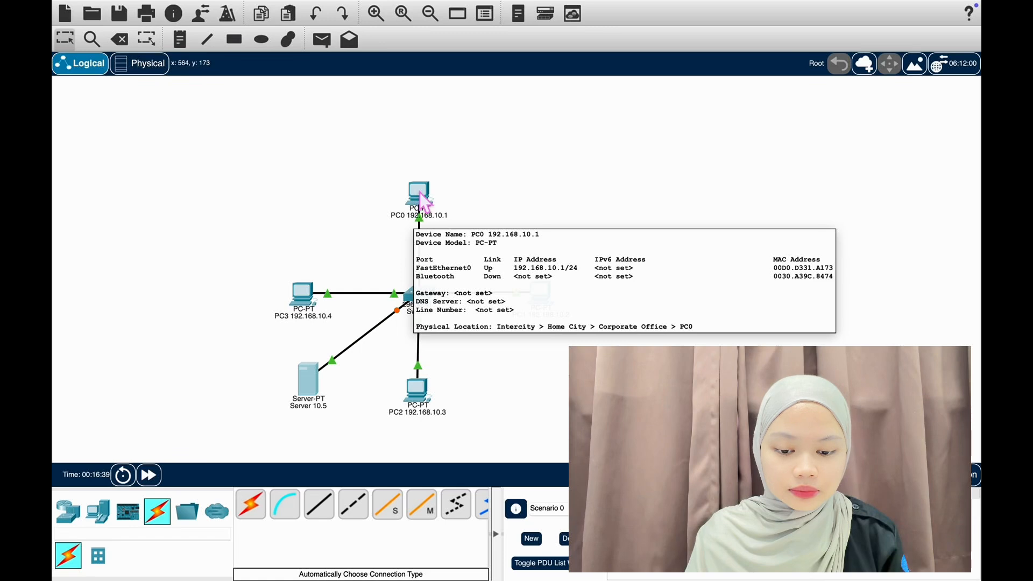
{"action": "left_click", "coordinate": [420, 198]}
{"action": "left_click", "coordinate": [857, 78]}
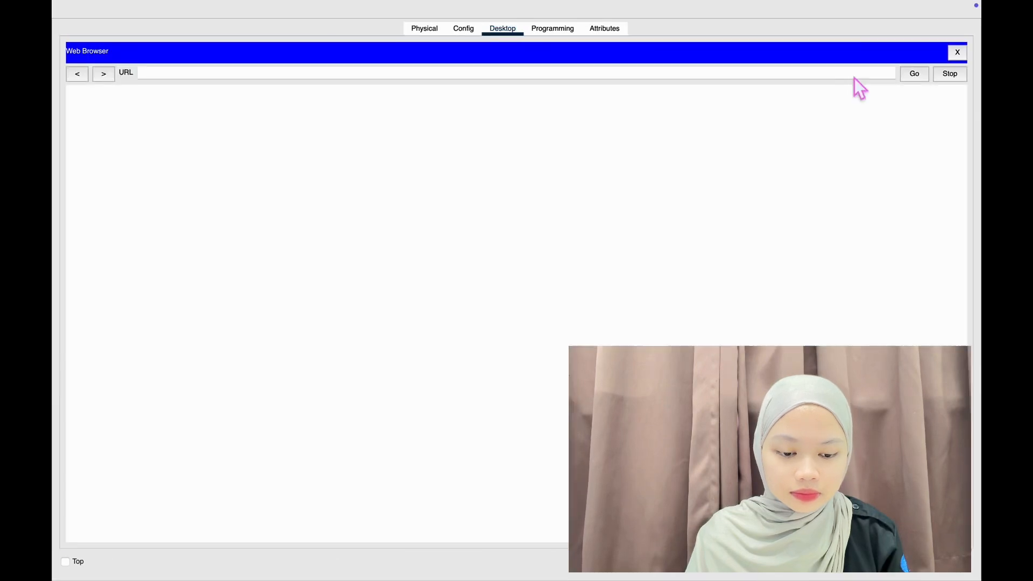
{"action": "type", "text": "192.168.10.5"}
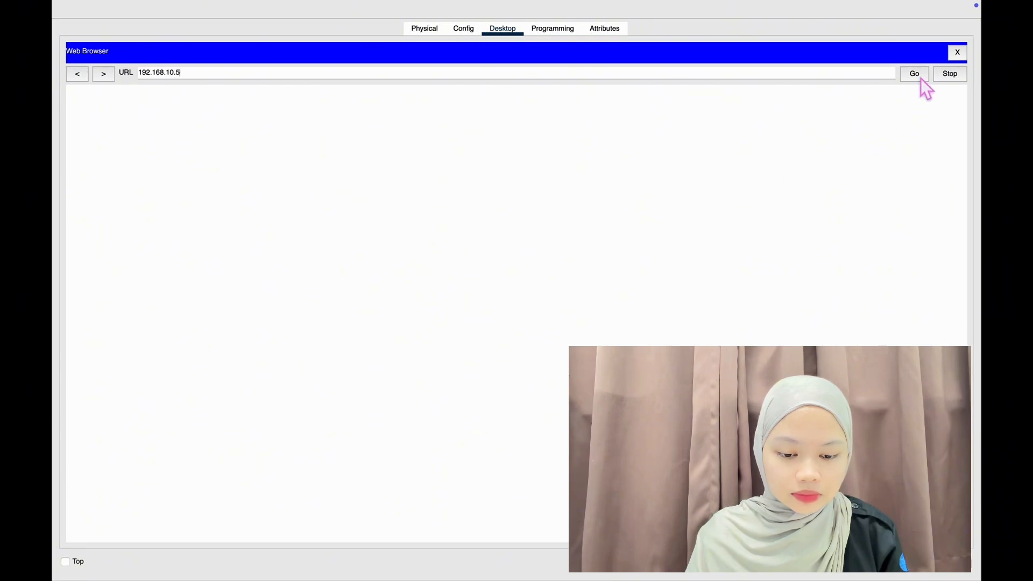
{"action": "left_click", "coordinate": [921, 78]}
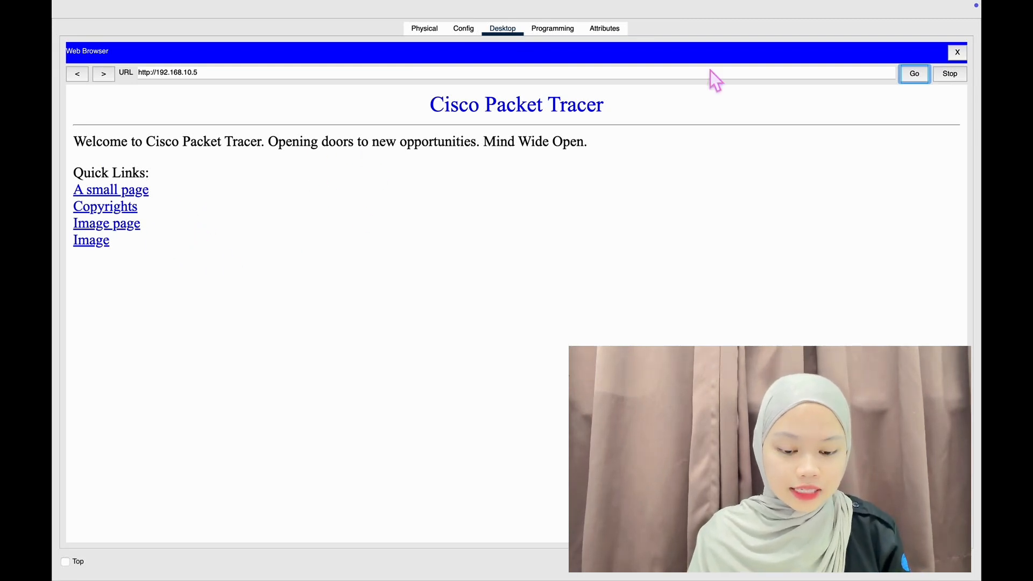
{"action": "left_click", "coordinate": [956, 53]}
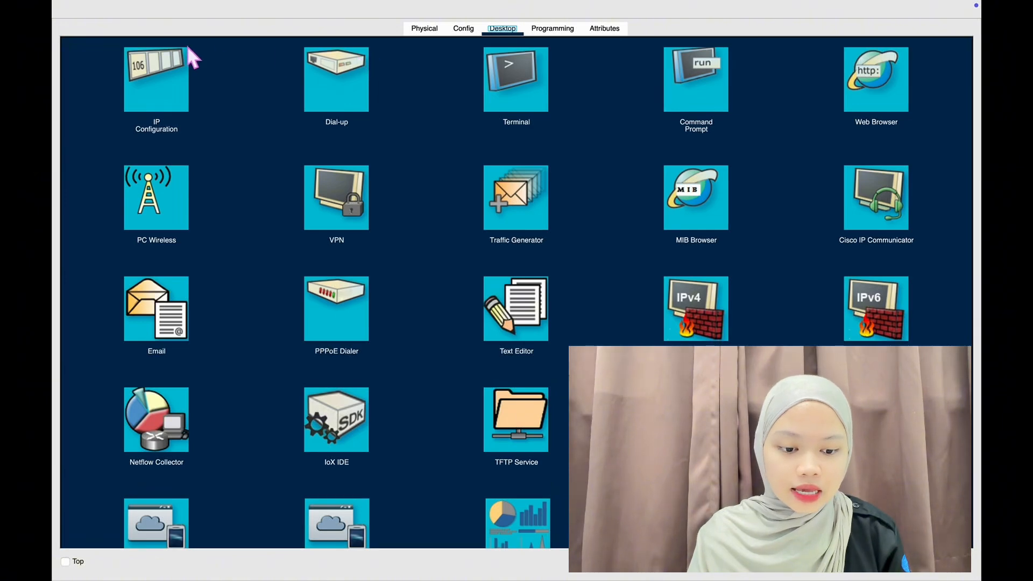
{"action": "left_click", "coordinate": [59, 23]}
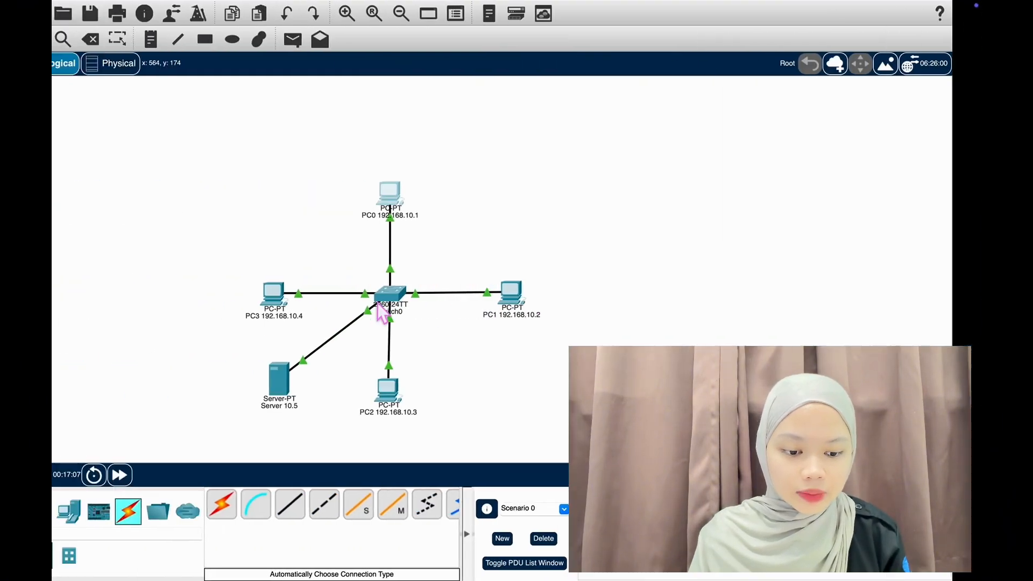
Step: Test web access from PC1 by loading 192.168.10.5 in its Web Browser, and close the device window
{"action": "left_click", "coordinate": [539, 293]}
{"action": "left_click", "coordinate": [844, 100]}
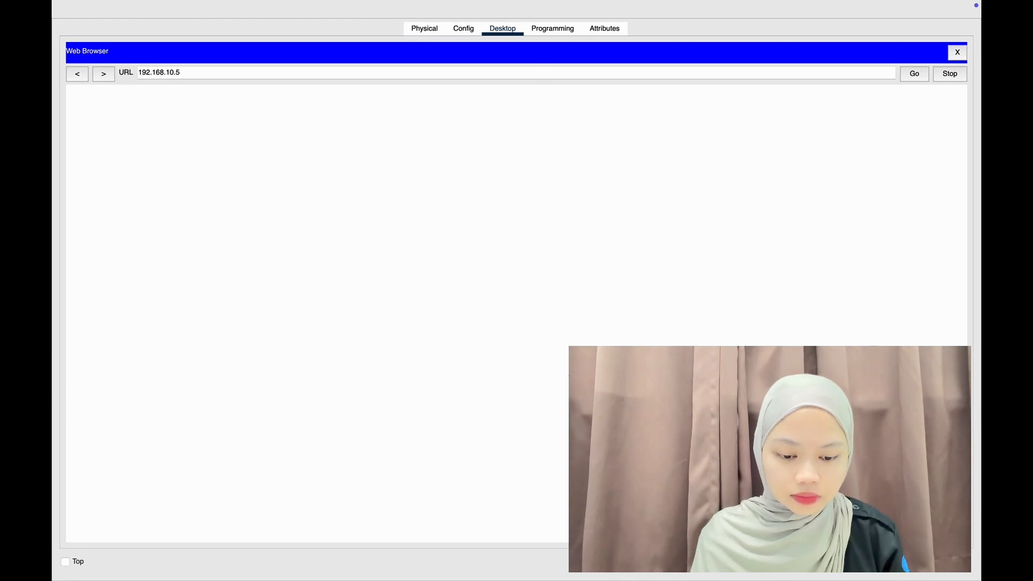
{"action": "left_click", "coordinate": [920, 76]}
{"action": "left_click", "coordinate": [958, 53]}
{"action": "left_click", "coordinate": [59, 22]}
Step: Test web access from PC2 by loading 192.168.10.5 in its Web Browser, and close the device window
{"action": "left_click", "coordinate": [418, 394]}
{"action": "left_click", "coordinate": [884, 79]}
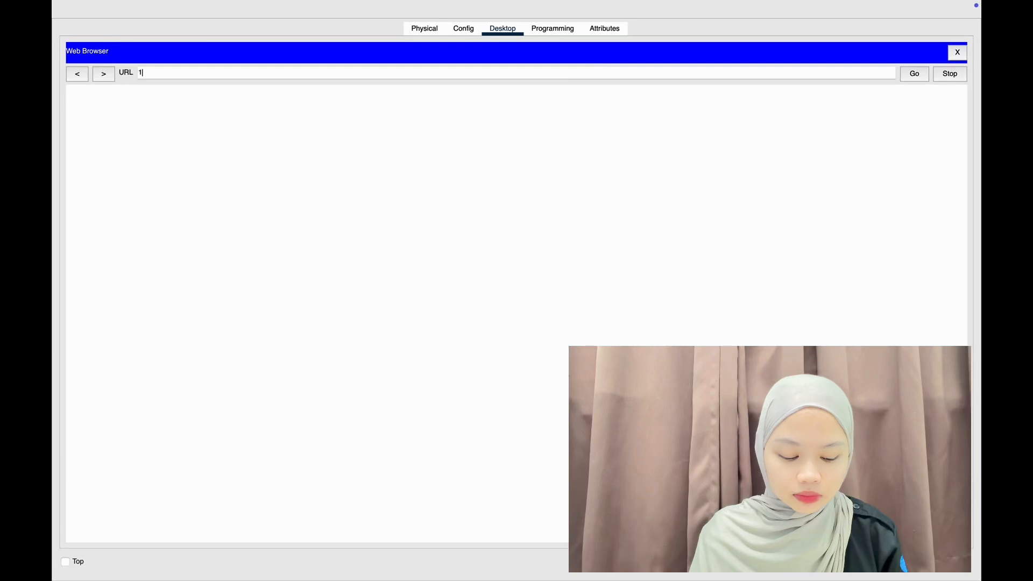
{"action": "key", "text": "Return"}
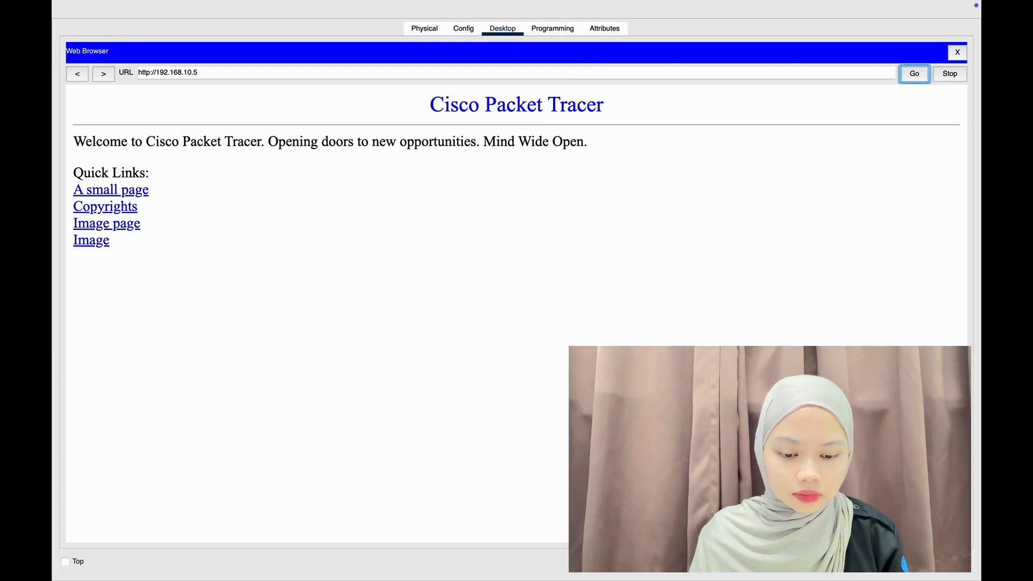
{"action": "left_click", "coordinate": [958, 52]}
{"action": "left_click", "coordinate": [60, 22]}
Step: Test web access from PC3 by loading the server's IP address in its Web Browser, and close the device window
{"action": "left_click", "coordinate": [505, 34]}
{"action": "left_click", "coordinate": [886, 74]}
{"action": "type", "text": "192.168."}
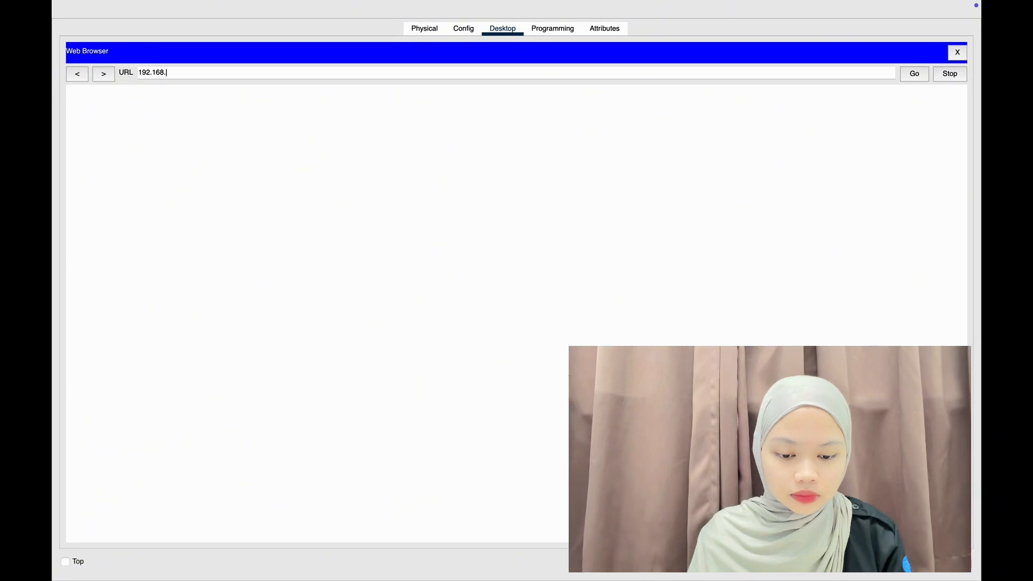
{"action": "left_click", "coordinate": [922, 75]}
{"action": "left_click", "coordinate": [958, 52]}
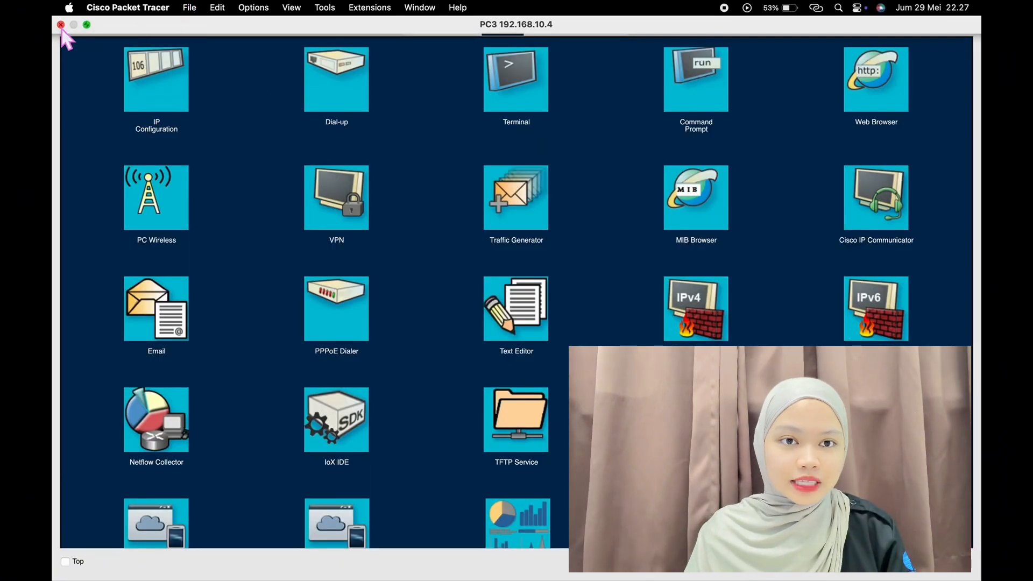
{"action": "left_click", "coordinate": [61, 24]}
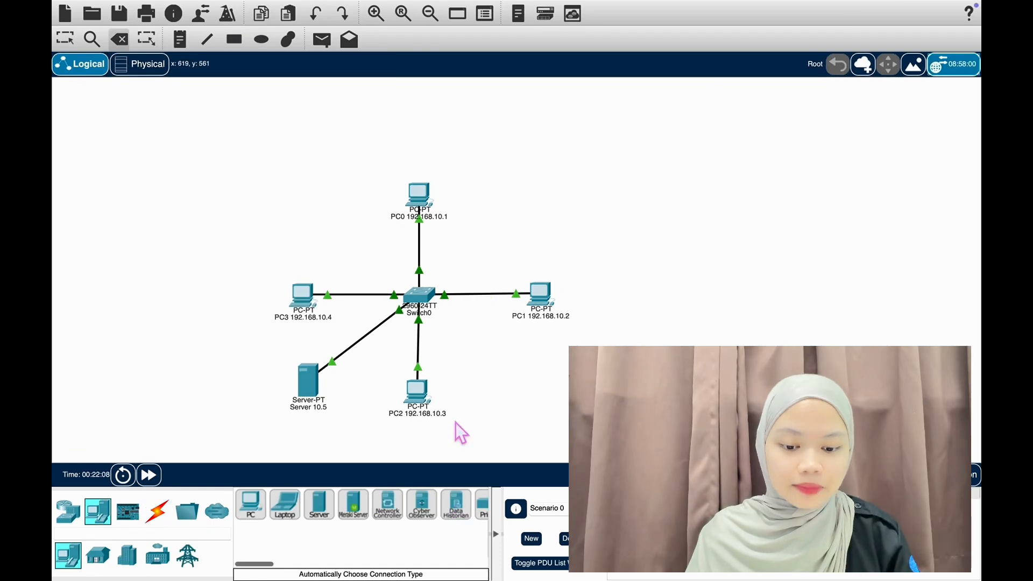
Step: Add a second server named Server DNS 10.6 above PC3 and connect it to Switch0 with an automatically chosen cable
{"action": "scroll", "coordinate": [456, 416], "scroll_direction": "down", "scroll_amount": 1}
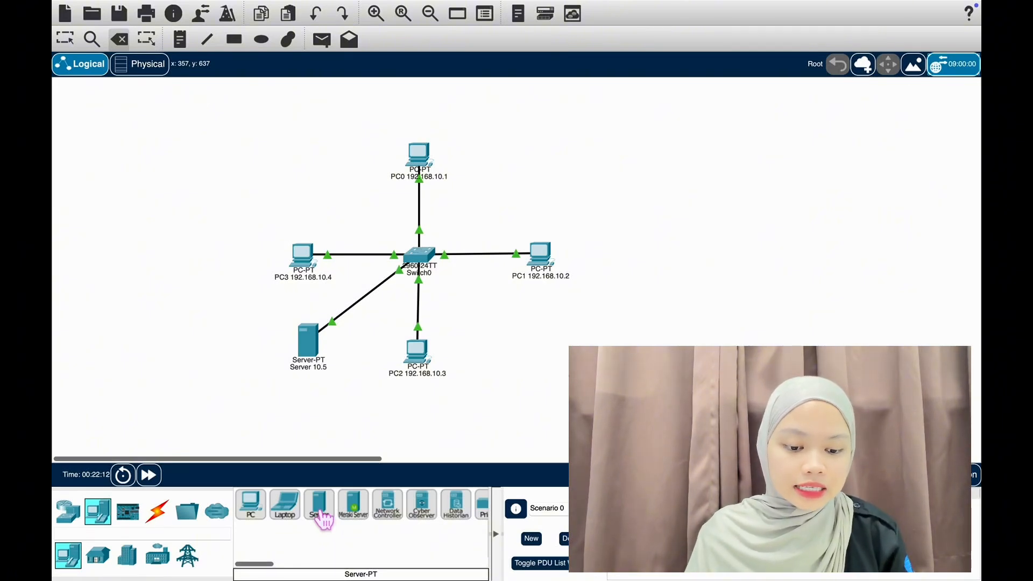
{"action": "left_click_drag", "start_coordinate": [323, 519], "coordinate": [289, 166]}
{"action": "key", "text": "BackSpace"}
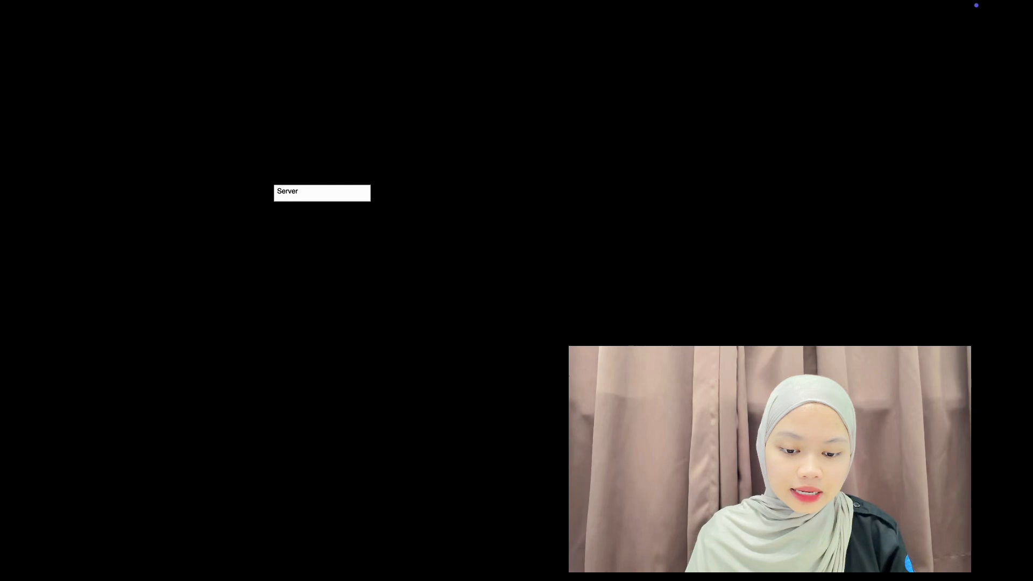
{"action": "type", "text": "DNS 10.6"}
{"action": "key", "text": "Return"}
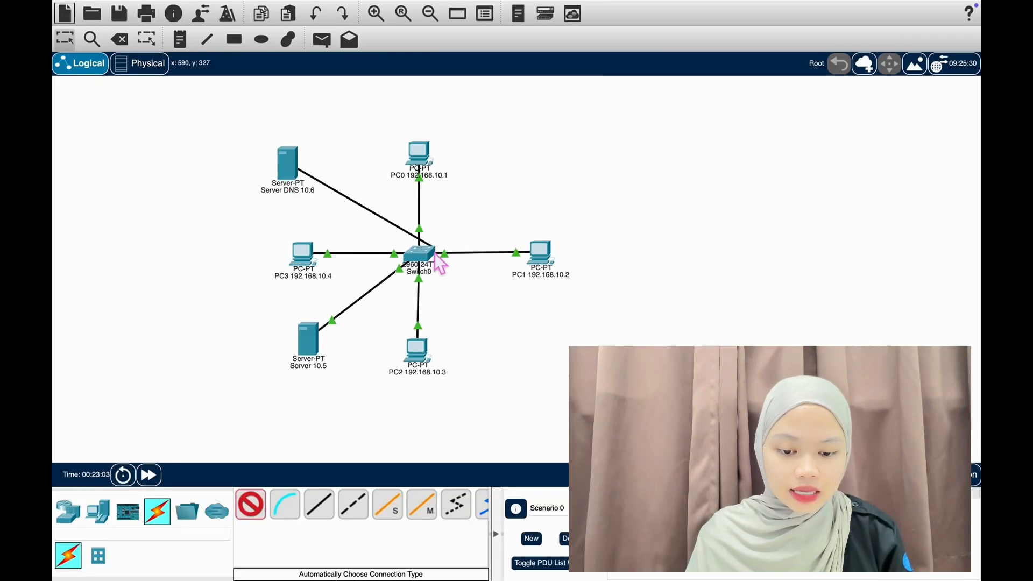
Step: Set the static IPv4 address of Server DNS 10.6's FastEthernet0 interface to 192.168.10.6
{"action": "left_click", "coordinate": [287, 173]}
{"action": "left_click", "coordinate": [442, 28]}
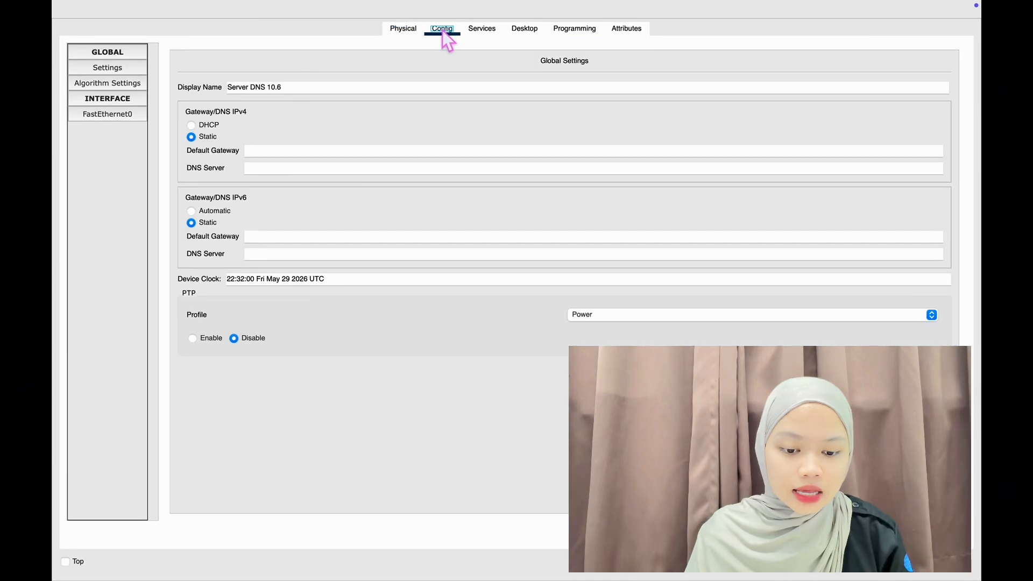
{"action": "left_click", "coordinate": [108, 114]}
{"action": "left_click", "coordinate": [605, 177]}
{"action": "type", "text": "192.168.10.6"}
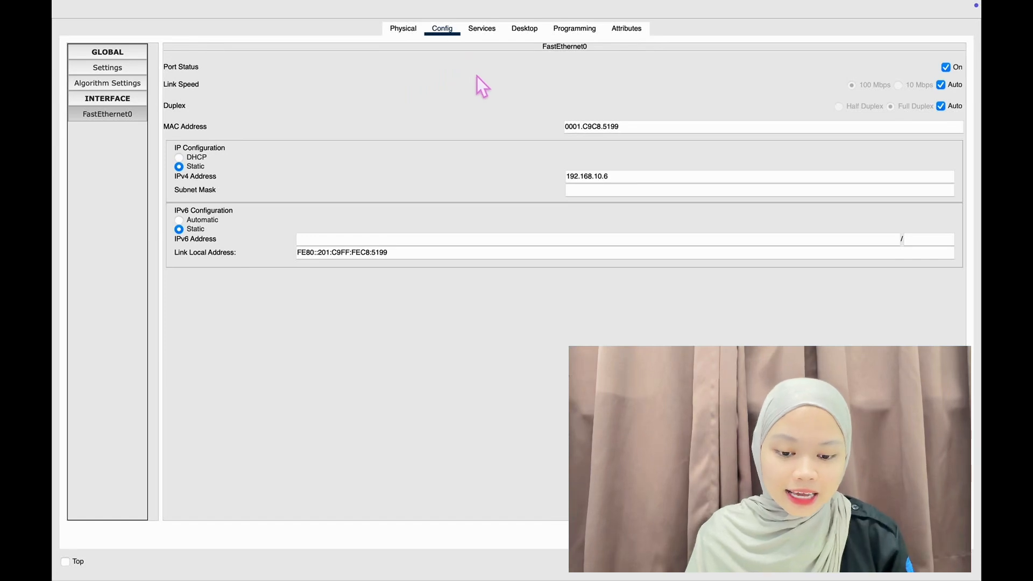
Step: Turn on the DNS service on Server DNS 10.6 and add an A record for ilkom.com with address 192.168.10.6
{"action": "left_click", "coordinate": [485, 33]}
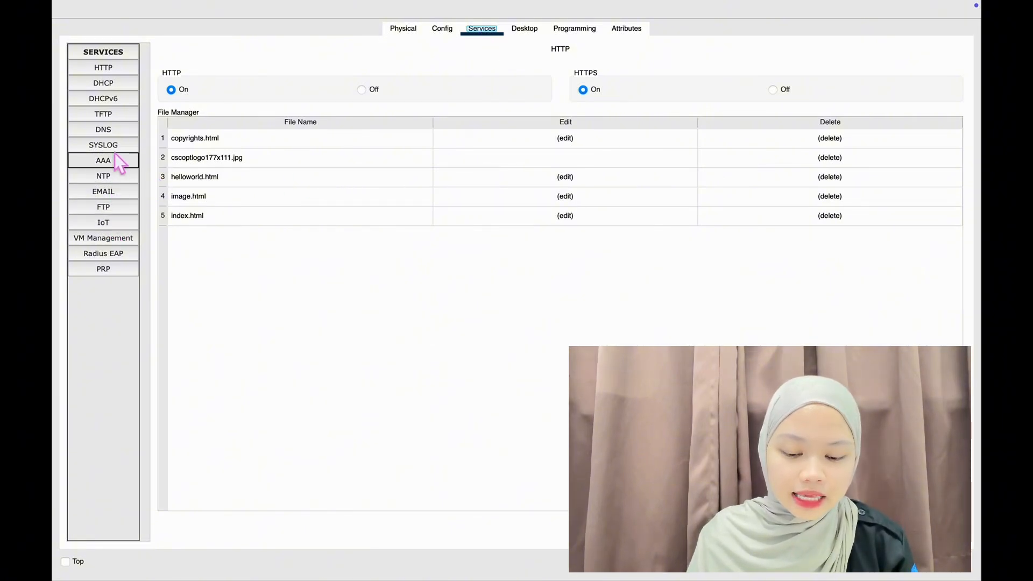
{"action": "left_click", "coordinate": [114, 134]}
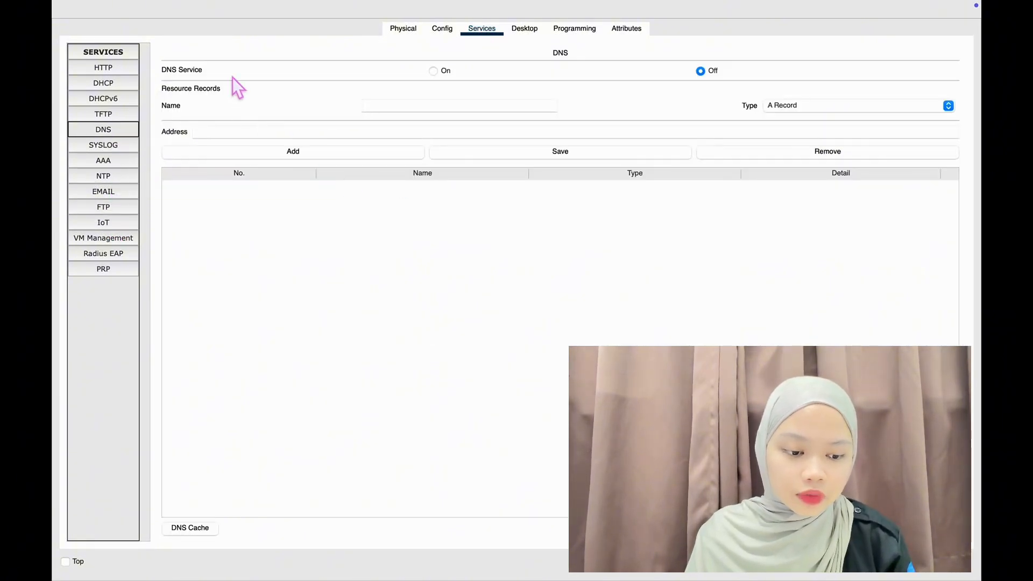
{"action": "left_click", "coordinate": [433, 71]}
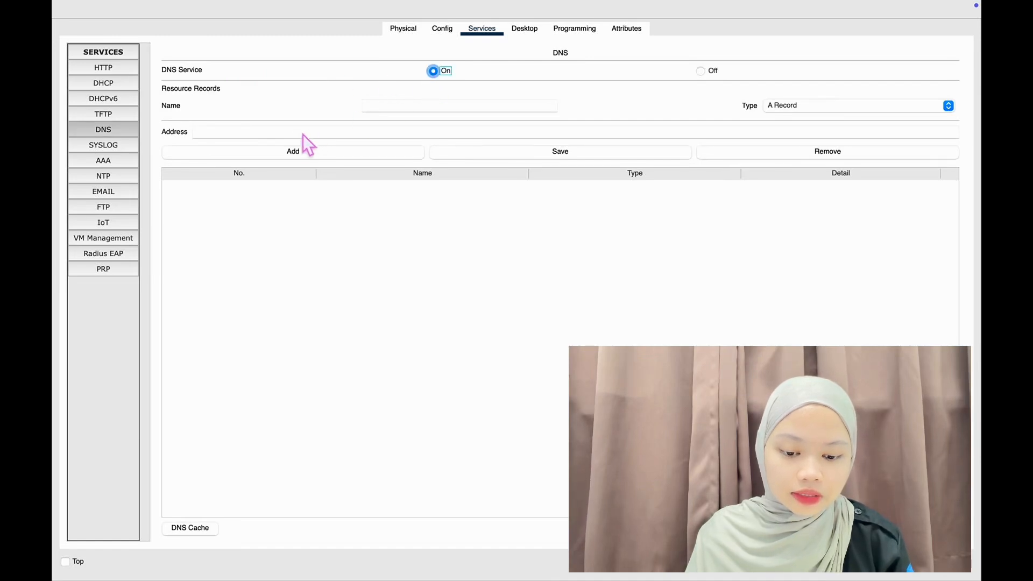
{"action": "left_click", "coordinate": [370, 106]}
{"action": "type", "text": "ilkom.com"}
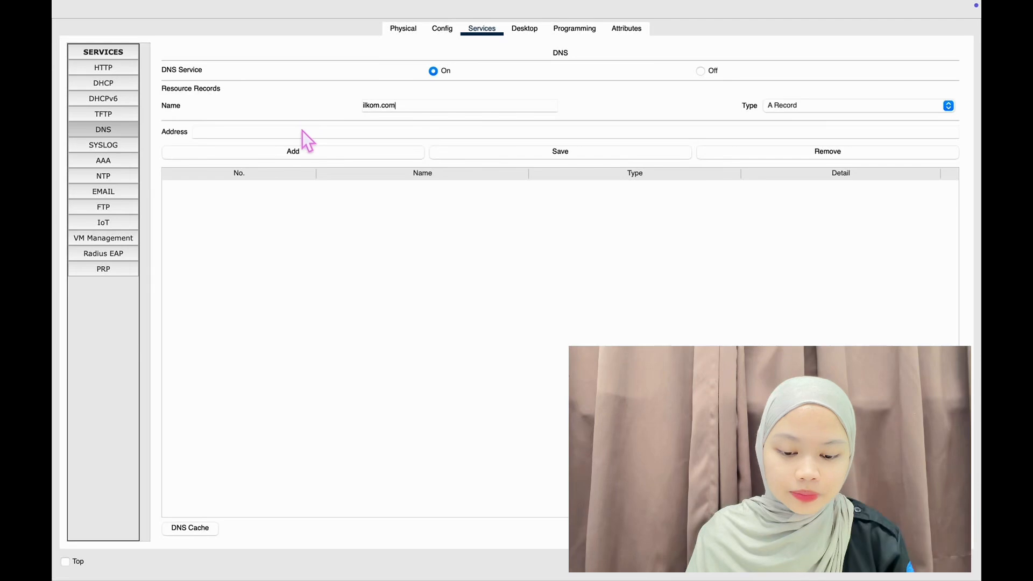
{"action": "type", "text": "192.168.10.6"}
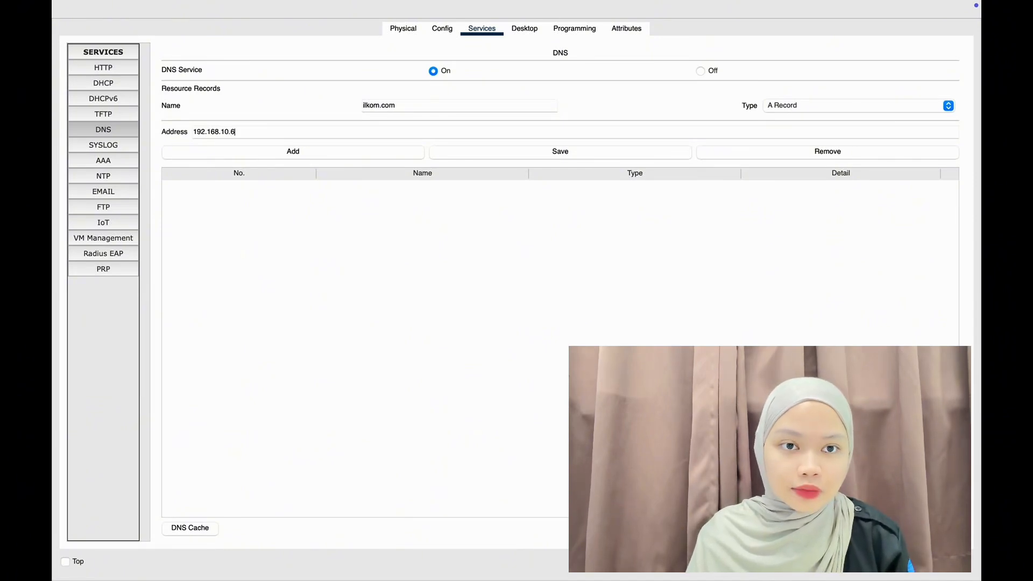
{"action": "left_click", "coordinate": [343, 153]}
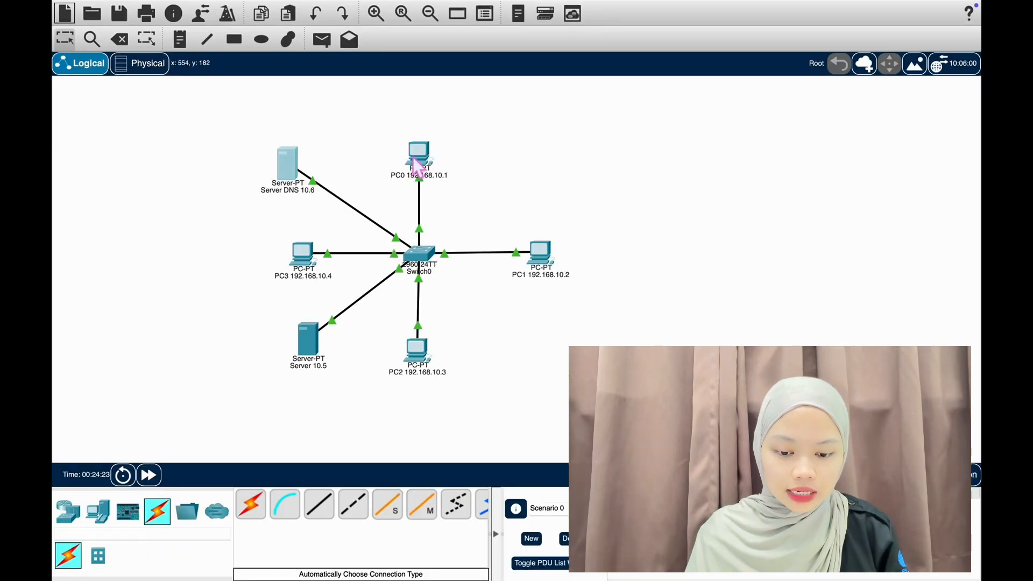
Step: Set the DNS server address of PC0 to 192.168.10.6 in its IP configuration
{"action": "left_click", "coordinate": [417, 167]}
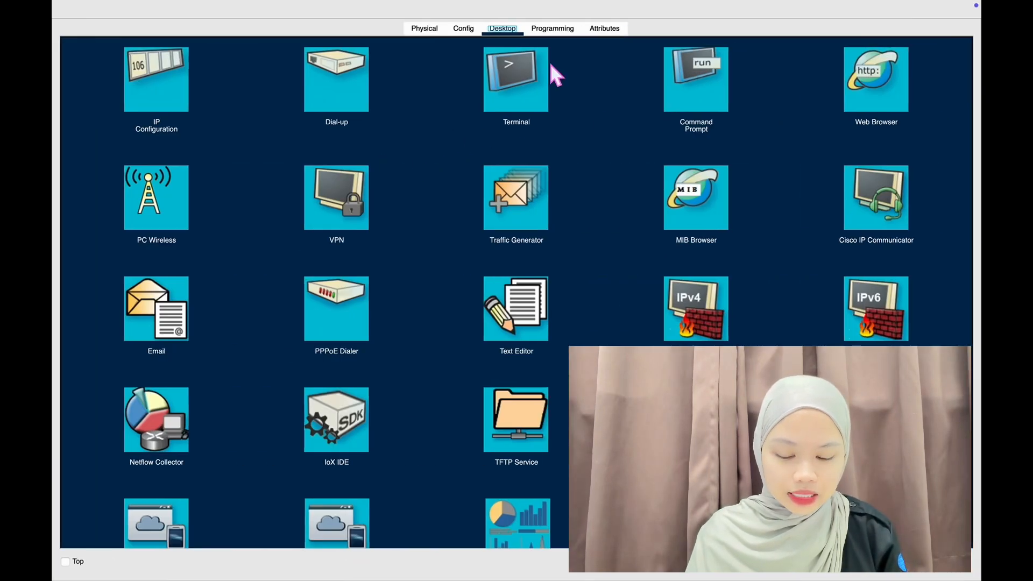
{"action": "left_click", "coordinate": [464, 30]}
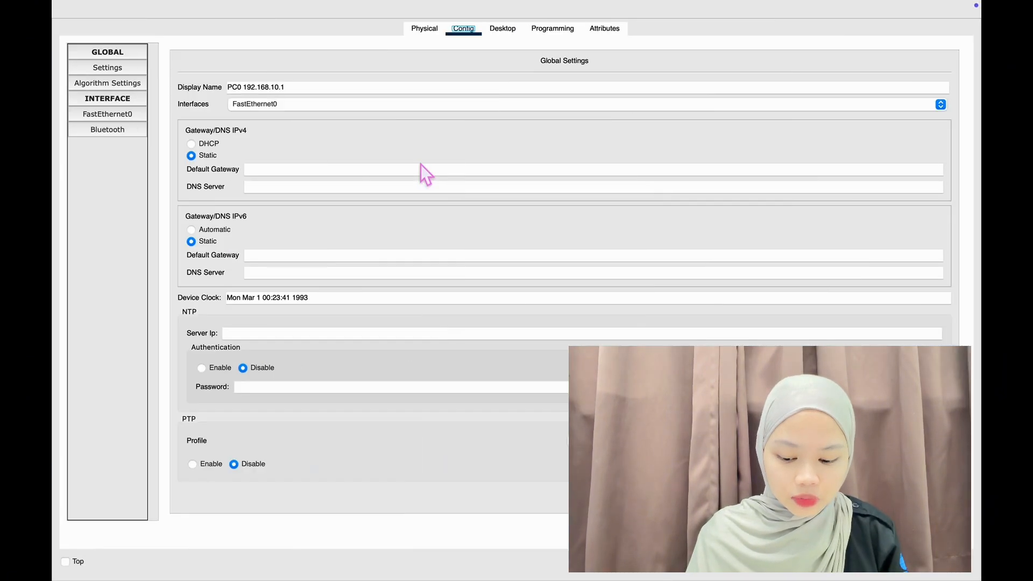
{"action": "left_click", "coordinate": [503, 30]}
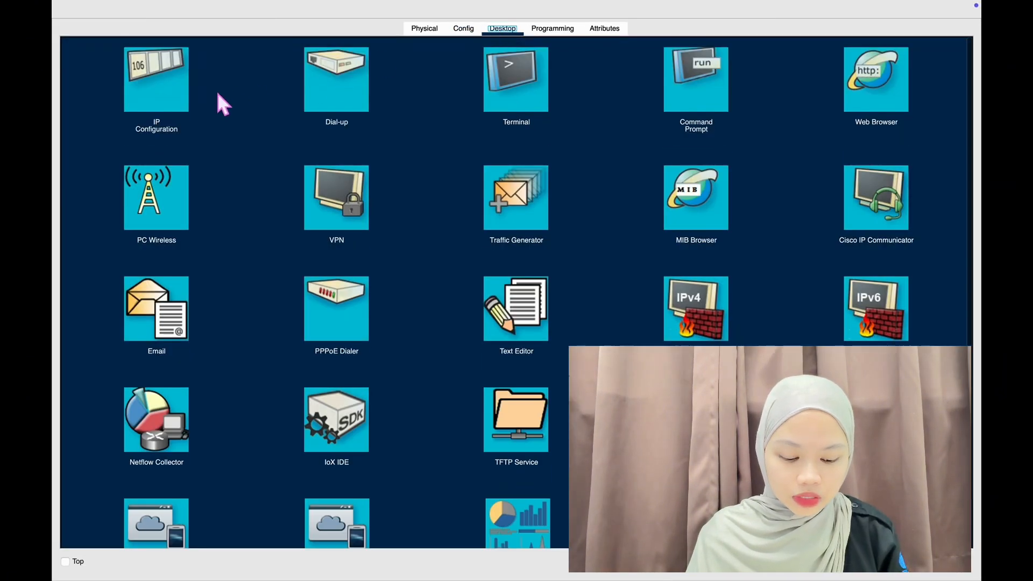
{"action": "left_click", "coordinate": [179, 106]}
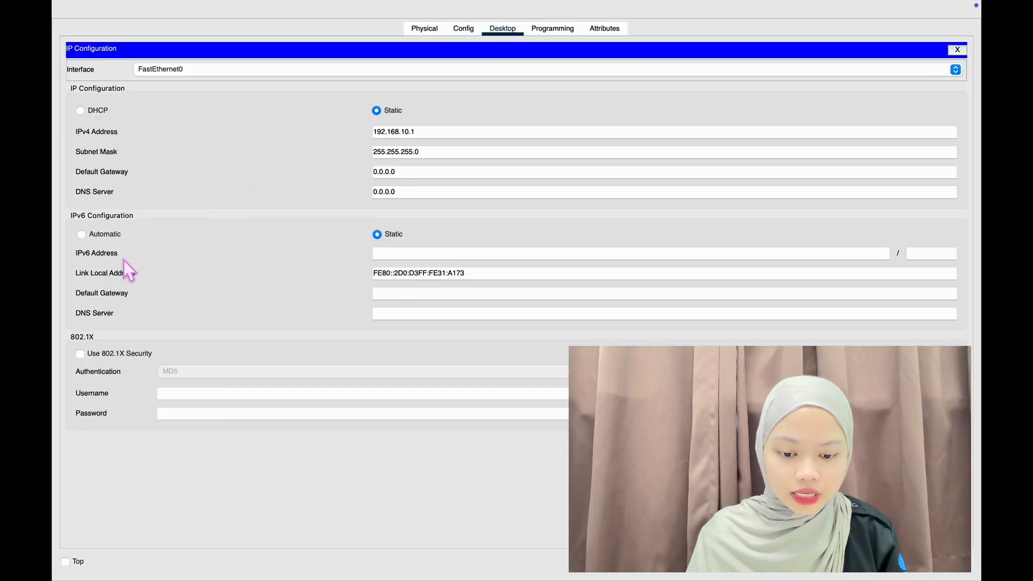
{"action": "left_click", "coordinate": [416, 191]}
{"action": "key", "text": "BackSpace"}
{"action": "key", "text": "BackSpace"}
{"action": "key", "text": "BackSpace"}
{"action": "key", "text": "BackSpace"}
{"action": "key", "text": "BackSpace"}
{"action": "key", "text": "BackSpace"}
{"action": "key", "text": "BackSpace"}
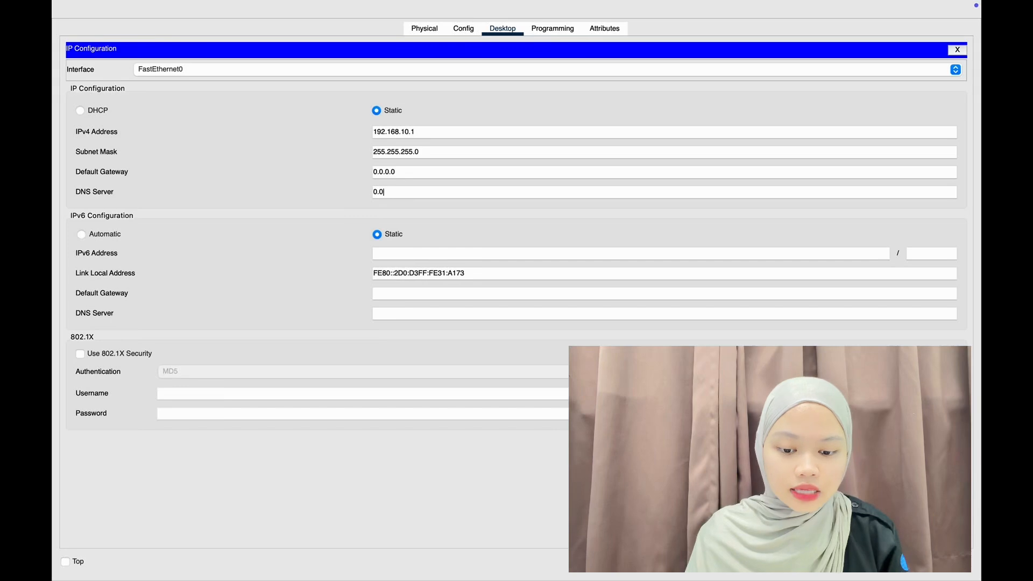
{"action": "type", "text": "192.168.10"}
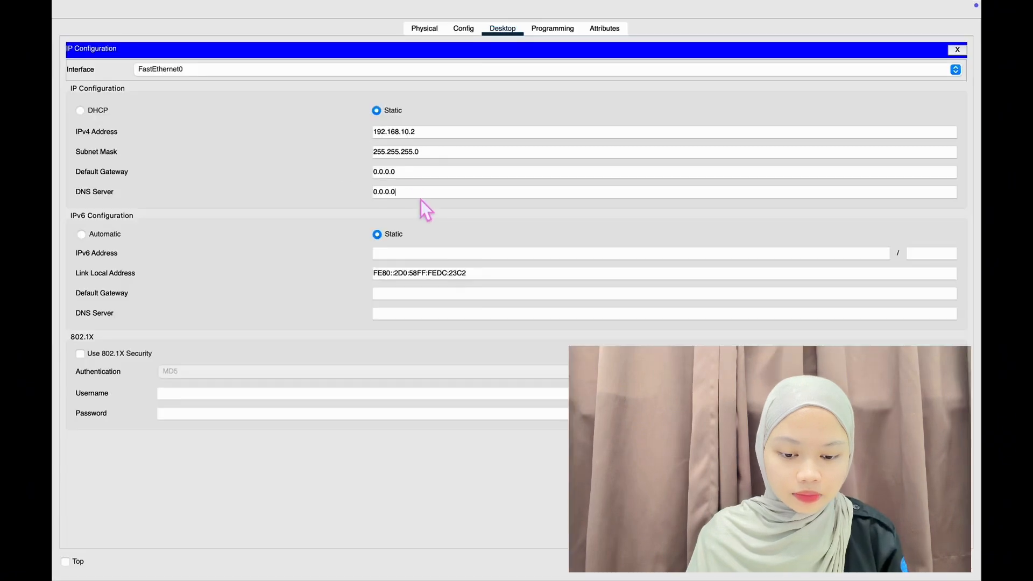
Step: Set the DNS server address of PC1 to 192.168.10.6
{"action": "key", "text": "BackSpace"}
{"action": "key", "text": "BackSpace"}
{"action": "key", "text": "BackSpace"}
{"action": "key", "text": "BackSpace"}
{"action": "key", "text": "BackSpace"}
{"action": "key", "text": "BackSpace"}
{"action": "key", "text": "BackSpace"}
{"action": "type", "text": "192.168.10.6"}
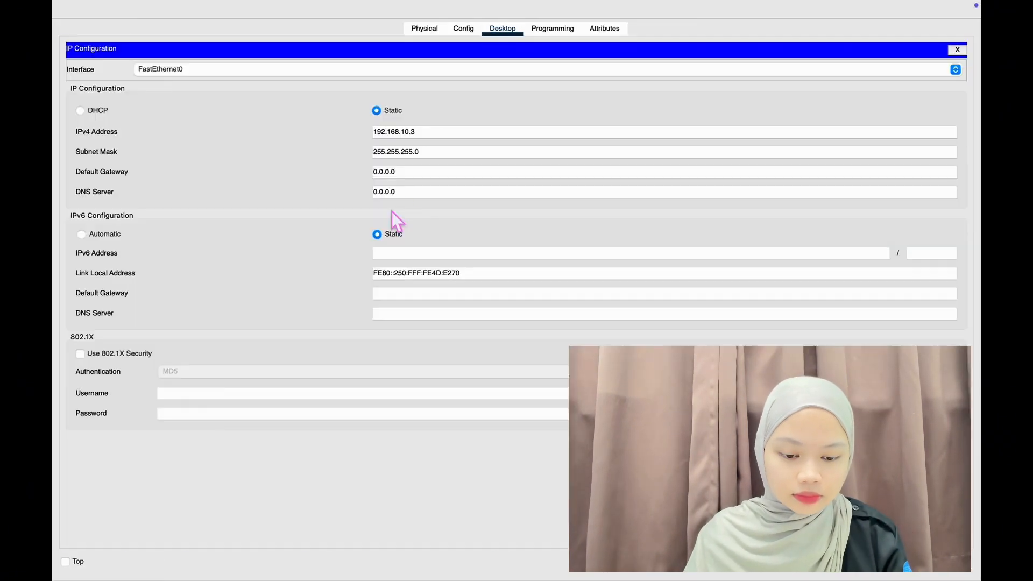
Step: Set the DNS server address of PC2 to 192.168.10.6 and close its IP configuration
{"action": "left_click", "coordinate": [399, 193]}
{"action": "key", "text": "BackSpace"}
{"action": "key", "text": "BackSpace"}
{"action": "key", "text": "BackSpace"}
{"action": "key", "text": "BackSpace"}
{"action": "key", "text": "BackSpace"}
{"action": "key", "text": "BackSpace"}
{"action": "key", "text": "BackSpace"}
{"action": "type", "text": "192.168.10."}
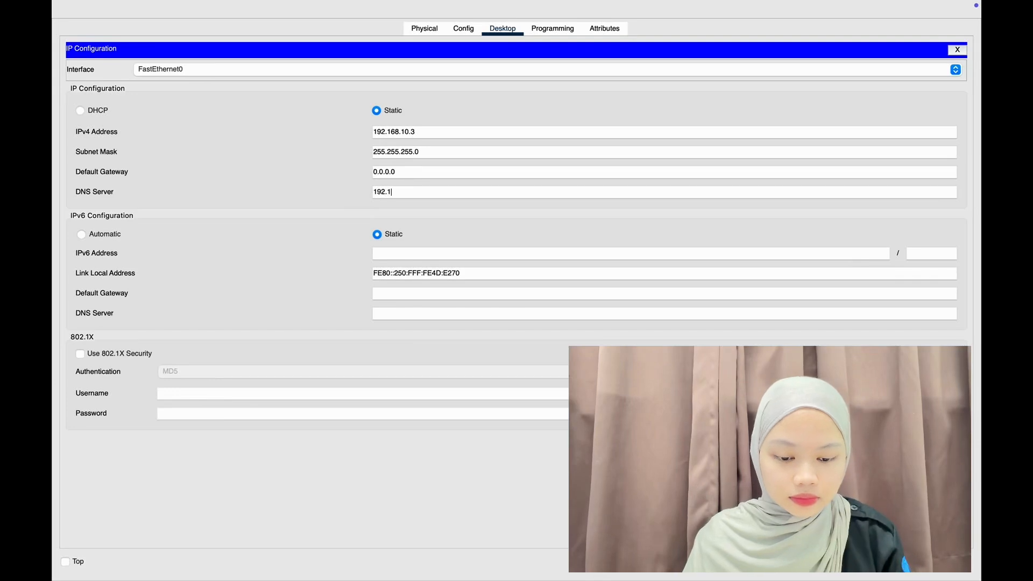
{"action": "type", "text": "6"}
{"action": "left_click", "coordinate": [957, 49]}
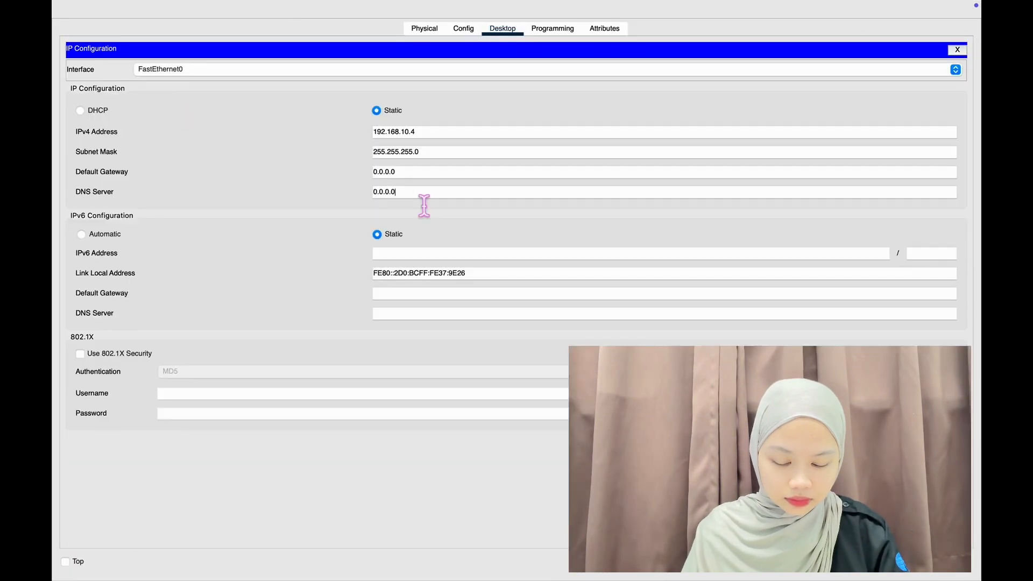
Step: Set the DNS server address of PC3 to 192.168.10.6
{"action": "left_click", "coordinate": [422, 193]}
{"action": "key", "text": "BackSpace"}
{"action": "key", "text": "BackSpace"}
{"action": "key", "text": "BackSpace"}
{"action": "key", "text": "BackSpace"}
{"action": "key", "text": "BackSpace"}
{"action": "key", "text": "BackSpace"}
{"action": "key", "text": "BackSpace"}
{"action": "type", "text": "192.168.10.6"}
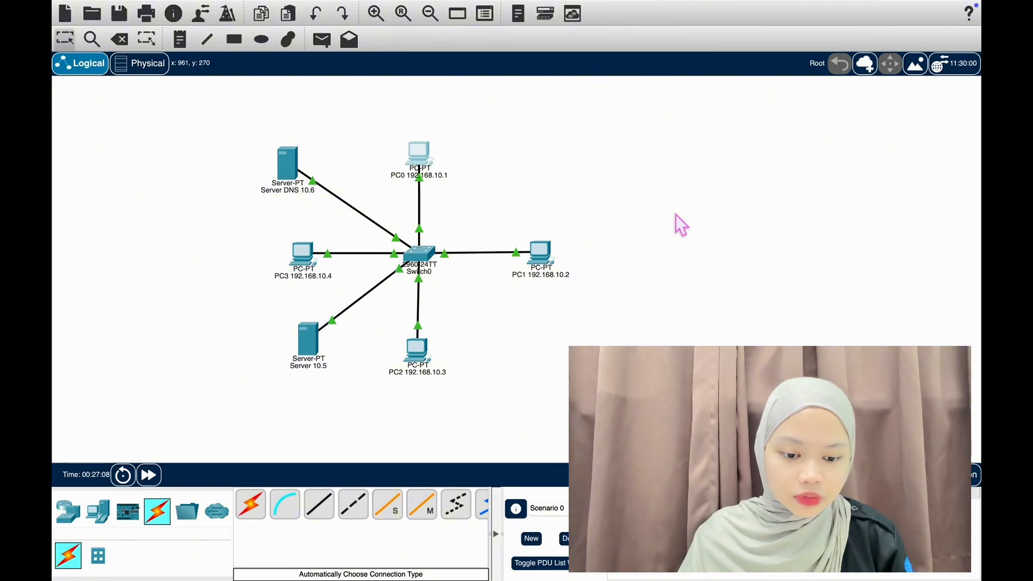
Step: Test name resolution from PC0 by loading ilkom.com in its Web Browser, and close the browser
{"action": "left_click", "coordinate": [419, 156]}
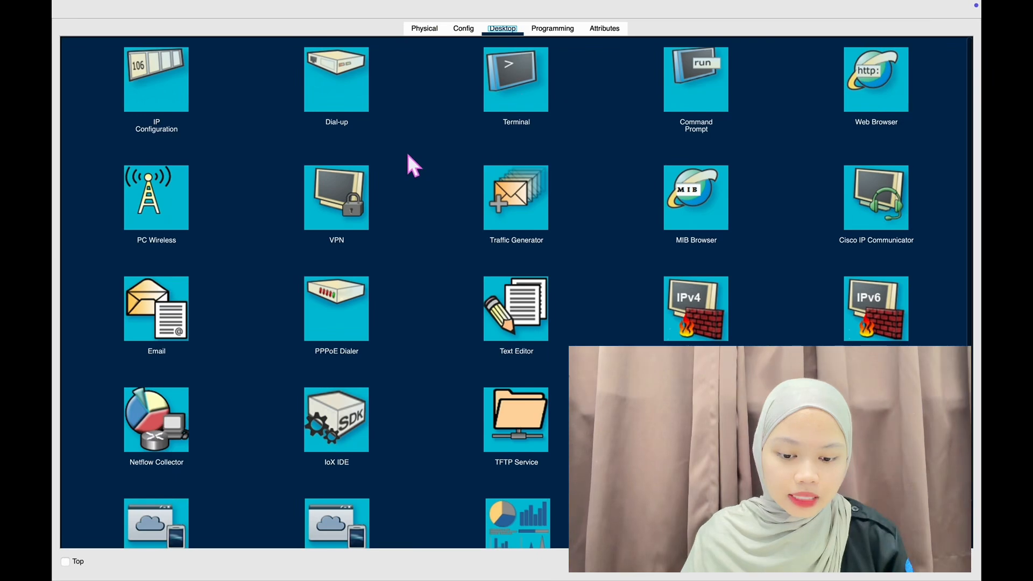
{"action": "left_click", "coordinate": [867, 112]}
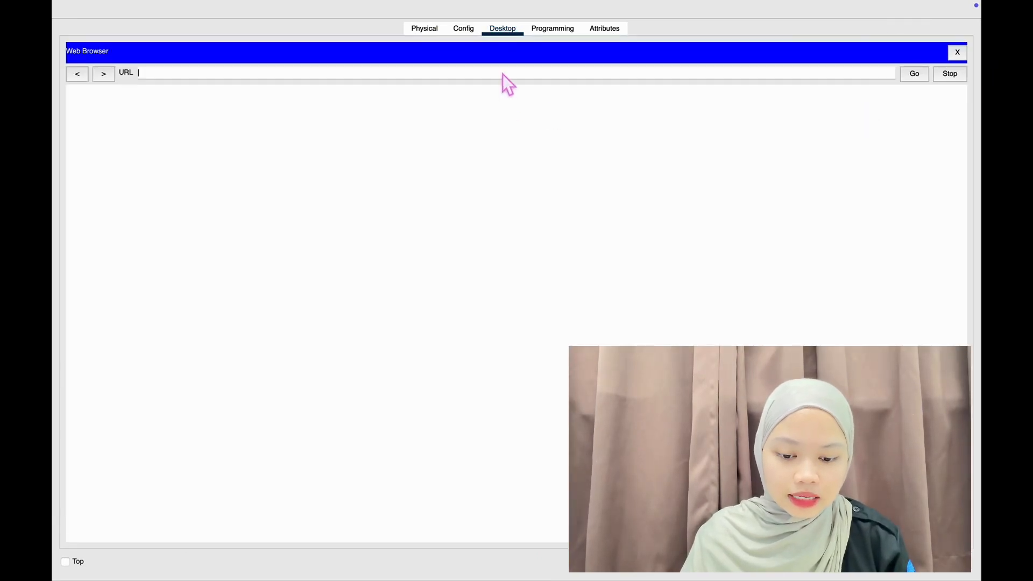
{"action": "type", "text": "ilkom.com"}
{"action": "left_click", "coordinate": [921, 73]}
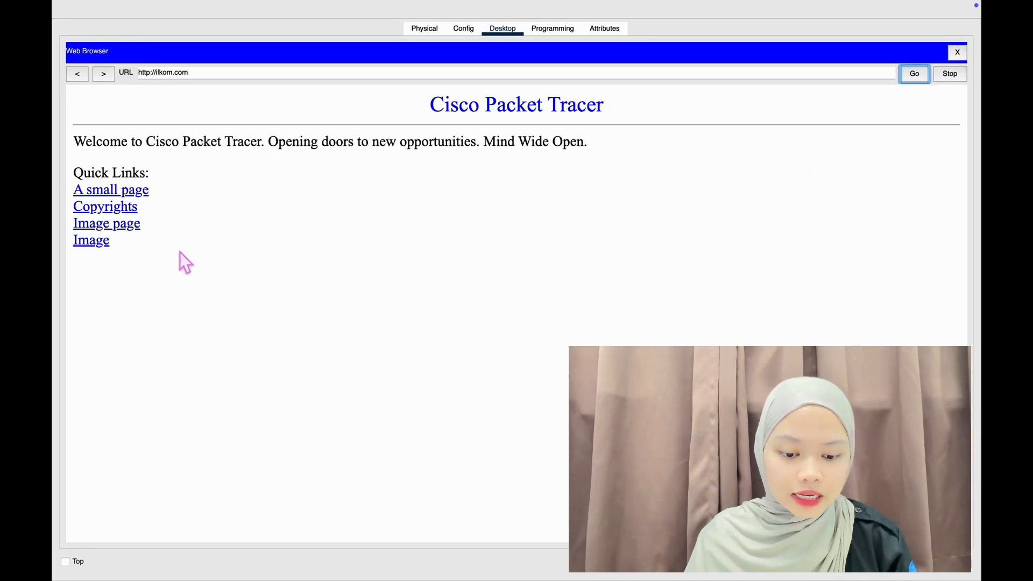
{"action": "left_click", "coordinate": [958, 51]}
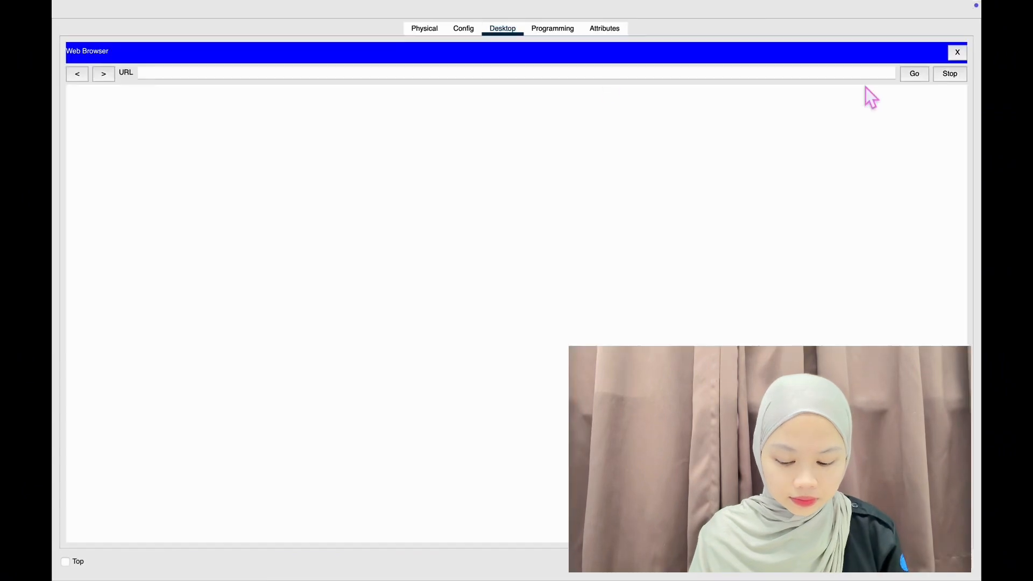
Step: Test ilkom.com in the Web Browser of each of the remaining PCs
{"action": "type", "text": "ilkom.com"}
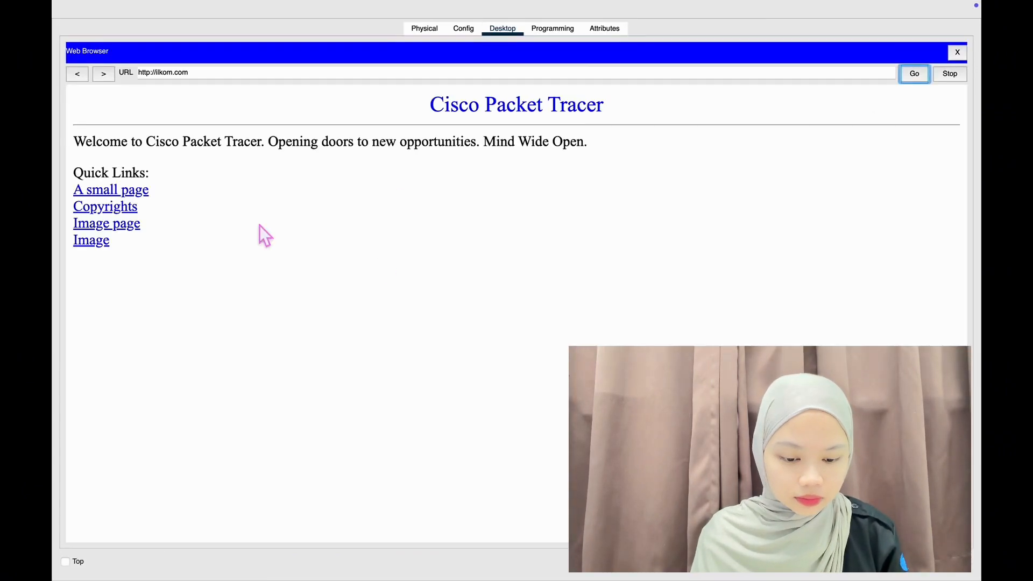
{"action": "left_click", "coordinate": [958, 51]}
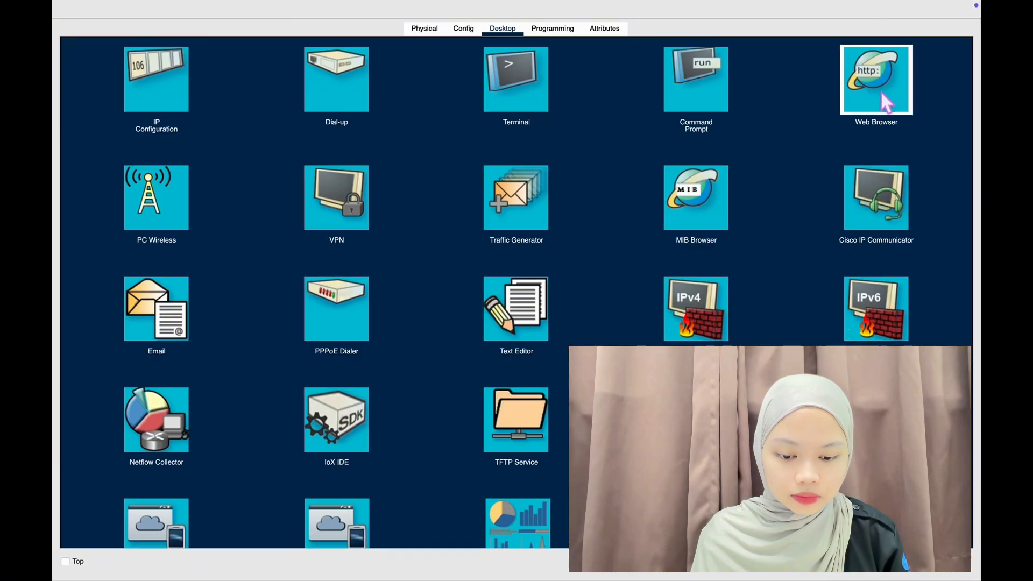
{"action": "left_click", "coordinate": [882, 92]}
{"action": "type", "text": "ilkom.com"}
{"action": "left_click", "coordinate": [922, 73]}
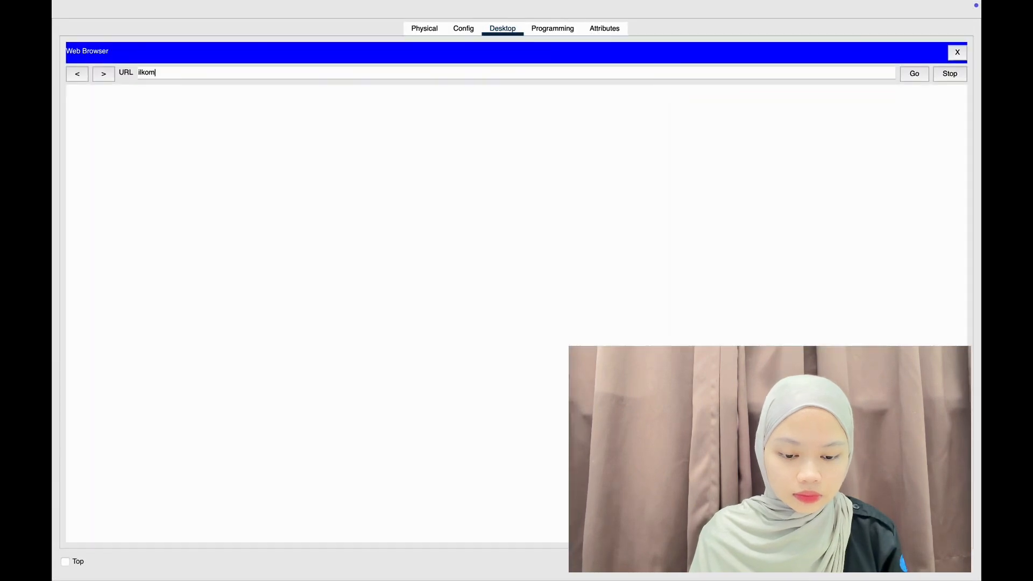
{"action": "type", "text": ".com"}
{"action": "key", "text": "Return"}
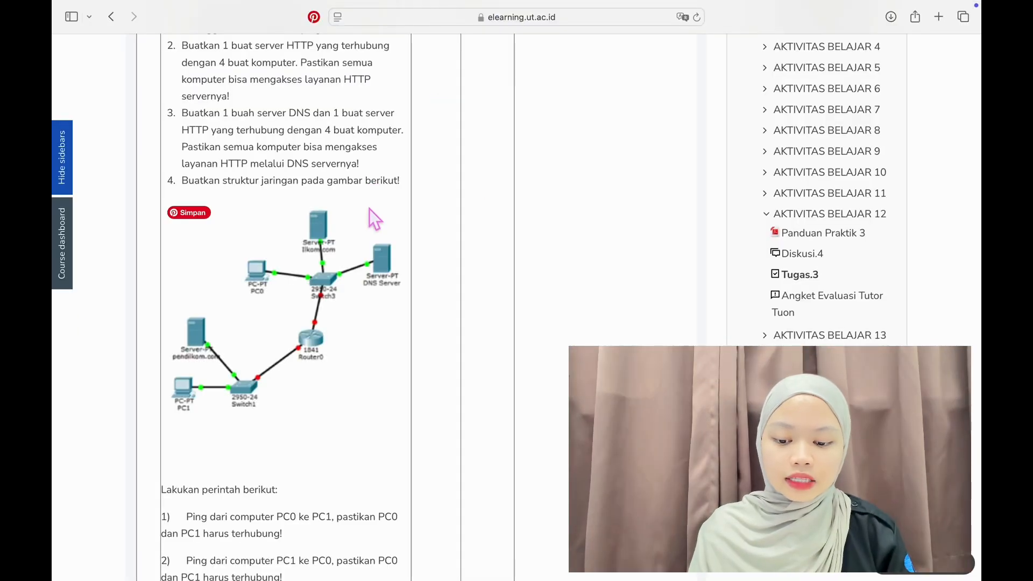
Step: On the assignment page in the browser, examine task 4's network diagram and its ping and web access instructions
{"action": "scroll", "coordinate": [369, 209], "scroll_direction": "down", "scroll_amount": 2}
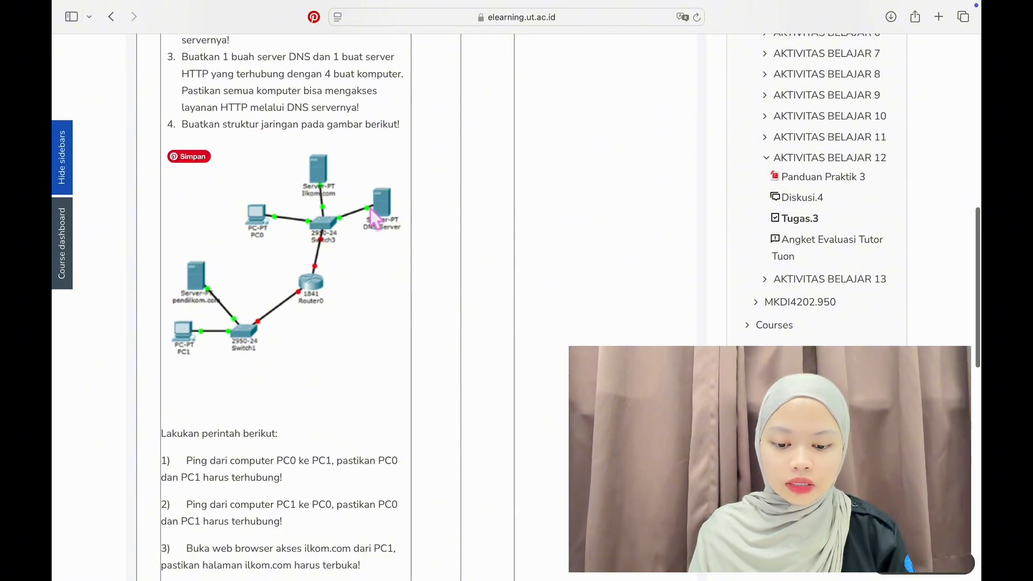
{"action": "scroll", "coordinate": [374, 206], "scroll_direction": "down", "scroll_amount": 2}
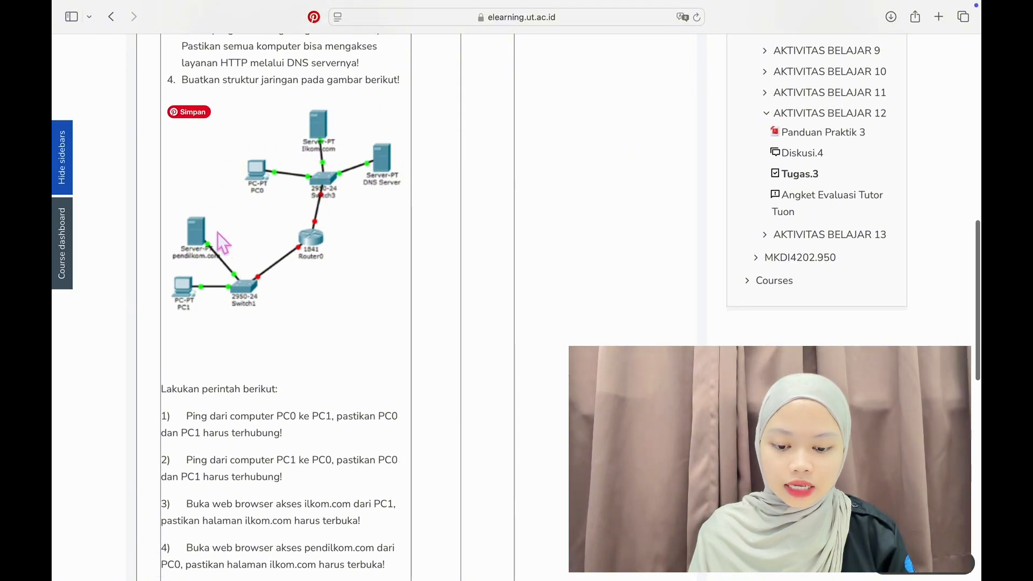
{"action": "scroll", "coordinate": [296, 234], "scroll_direction": "down", "scroll_amount": 6}
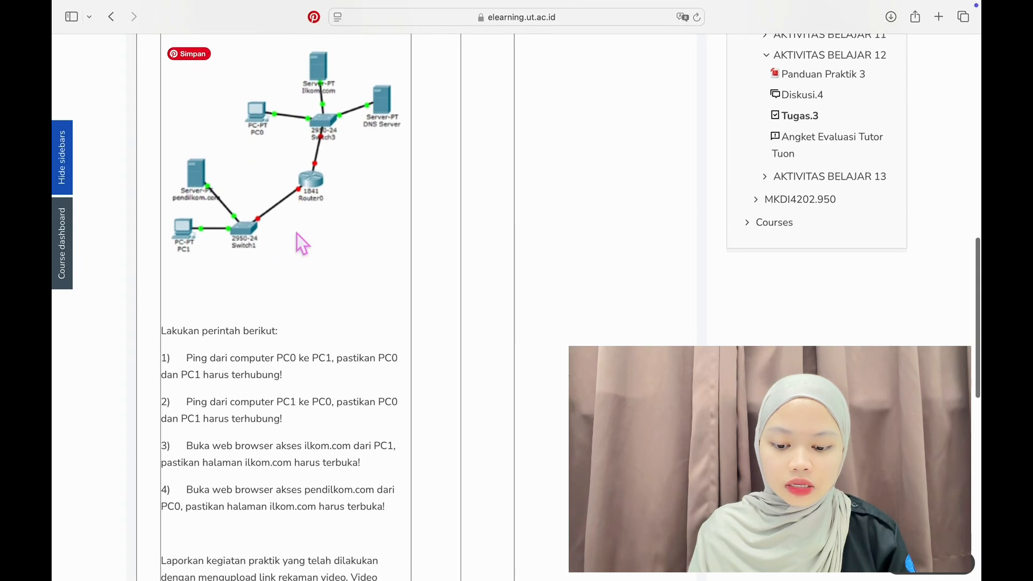
{"action": "scroll", "coordinate": [296, 233], "scroll_direction": "down", "scroll_amount": 1}
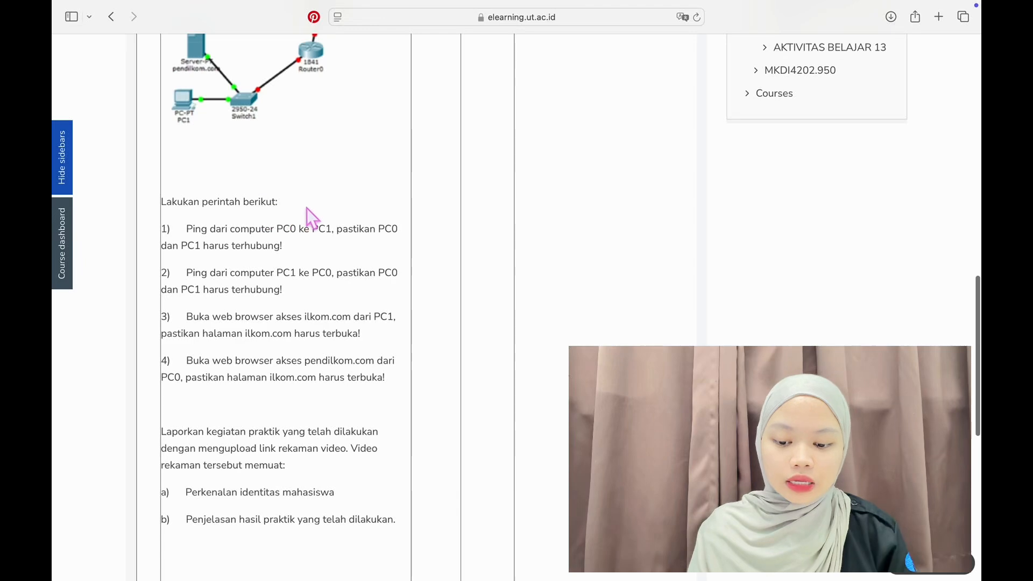
{"action": "scroll", "coordinate": [304, 204], "scroll_direction": "down", "scroll_amount": 1}
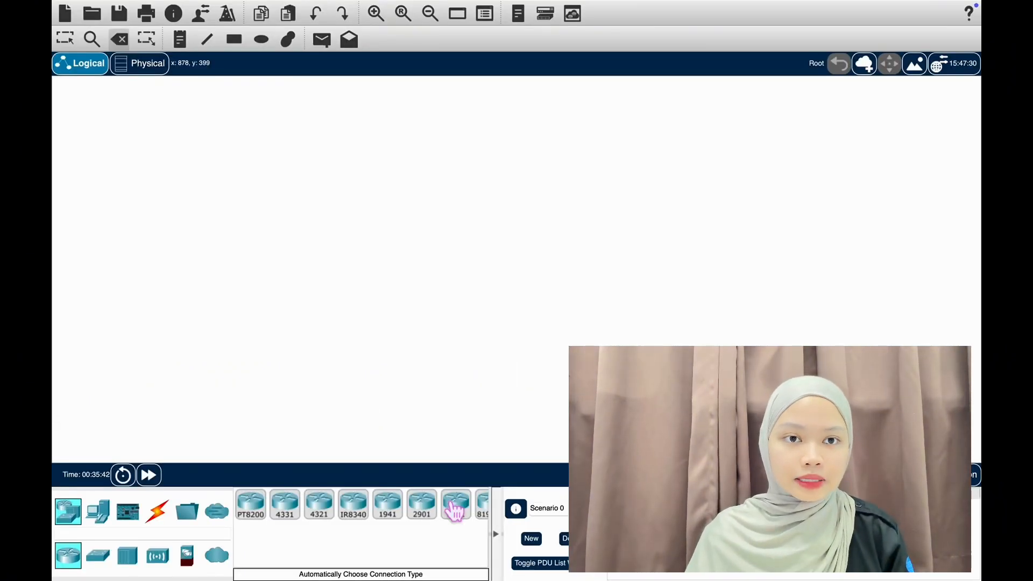
Step: Add two PCs and two 2960 switches to the empty workspace
{"action": "left_click", "coordinate": [98, 512]}
{"action": "left_click_drag", "start_coordinate": [250, 505], "coordinate": [329, 299]}
{"action": "left_click", "coordinate": [67, 511]}
{"action": "left_click", "coordinate": [97, 556]}
{"action": "left_click_drag", "start_coordinate": [250, 505], "coordinate": [365, 409]}
Step: Add two servers and an ISR4331 router to the workspace
{"action": "left_click", "coordinate": [98, 511]}
{"action": "left_click_drag", "start_coordinate": [319, 505], "coordinate": [475, 300]}
{"action": "left_click_drag", "start_coordinate": [319, 505], "coordinate": [526, 293]}
{"action": "left_click", "coordinate": [68, 512]}
{"action": "left_click_drag", "start_coordinate": [284, 505], "coordinate": [458, 393]}
{"action": "key", "text": "Escape"}
Step: Arrange PC6, Server6 and Server7 around Switch5 as the upper network, and move PC7 down for the lower one
{"action": "left_click_drag", "start_coordinate": [263, 269], "coordinate": [318, 196]}
{"action": "left_click_drag", "start_coordinate": [476, 298], "coordinate": [402, 147]}
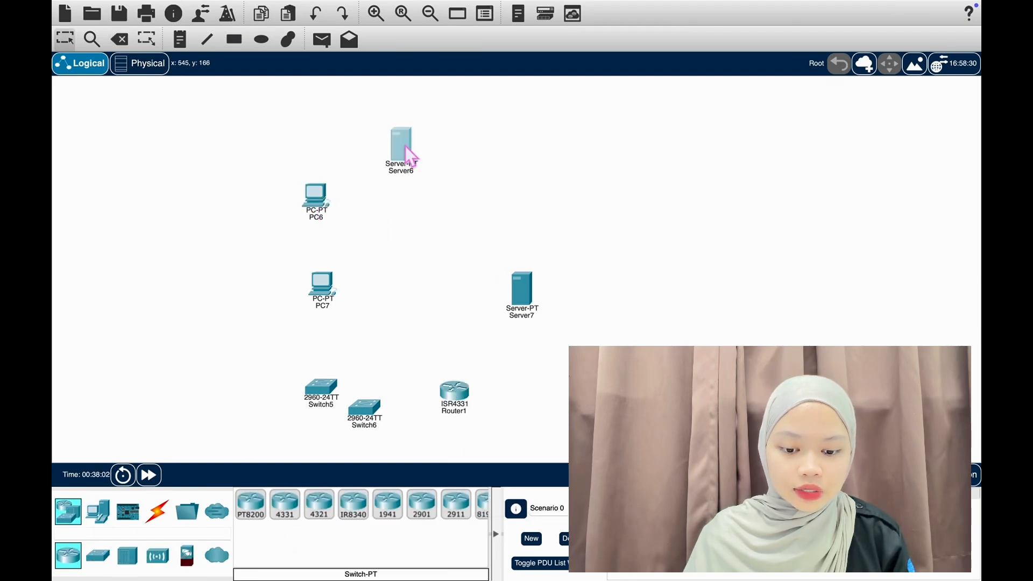
{"action": "left_click_drag", "start_coordinate": [523, 291], "coordinate": [449, 222]}
{"action": "left_click_drag", "start_coordinate": [322, 283], "coordinate": [293, 331]}
{"action": "left_click_drag", "start_coordinate": [447, 220], "coordinate": [455, 213]}
{"action": "left_click_drag", "start_coordinate": [321, 386], "coordinate": [374, 248]}
{"action": "left_click_drag", "start_coordinate": [317, 194], "coordinate": [326, 192]}
Step: Add a third server and arrange it with PC7 and Switch6 as the lower network, with the router between both networks
{"action": "left_click", "coordinate": [98, 511]}
{"action": "left_click_drag", "start_coordinate": [320, 505], "coordinate": [251, 351]}
{"action": "left_click_drag", "start_coordinate": [457, 393], "coordinate": [431, 329]}
{"action": "left_click_drag", "start_coordinate": [289, 343], "coordinate": [272, 431]}
{"action": "left_click_drag", "start_coordinate": [356, 412], "coordinate": [342, 389]}
{"action": "left_click_drag", "start_coordinate": [254, 356], "coordinate": [274, 353]}
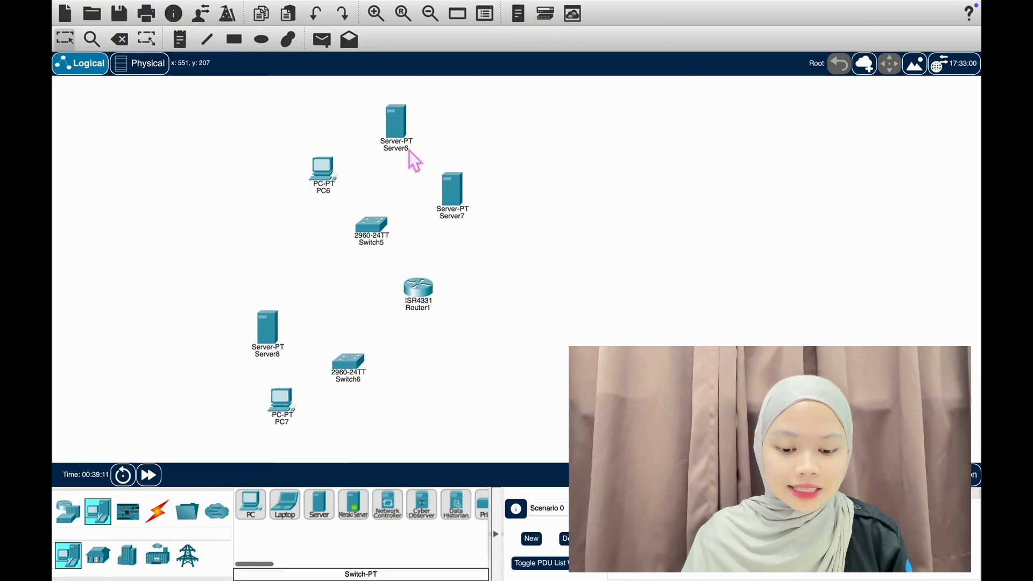
Step: Rename the topmost server, Server6, as ilkom.com
{"action": "left_click", "coordinate": [400, 128]}
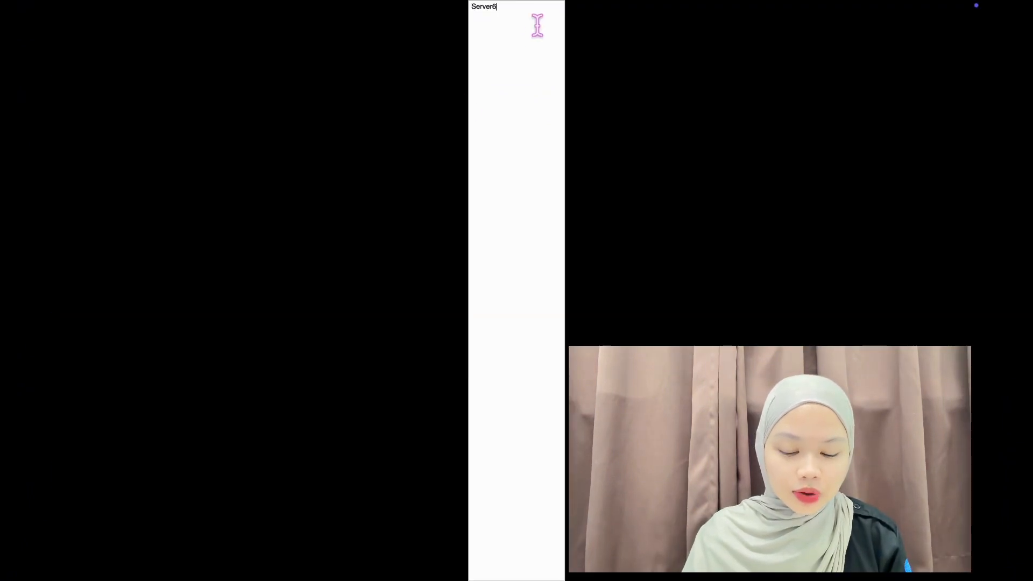
{"action": "key", "text": "BackSpace"}
{"action": "key", "text": "BackSpace"}
{"action": "key", "text": "BackSpace"}
{"action": "key", "text": "BackSpace"}
{"action": "key", "text": "BackSpace"}
{"action": "key", "text": "BackSpace"}
{"action": "type", "text": "ilkom.com"}
{"action": "mouse_move", "coordinate": [64, 28]}
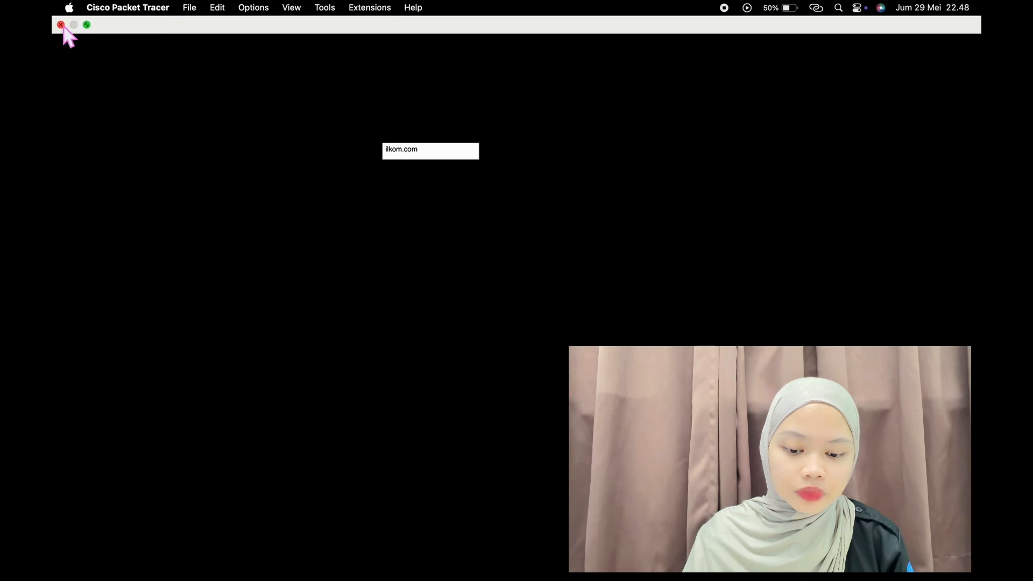
{"action": "left_click", "coordinate": [221, 202]}
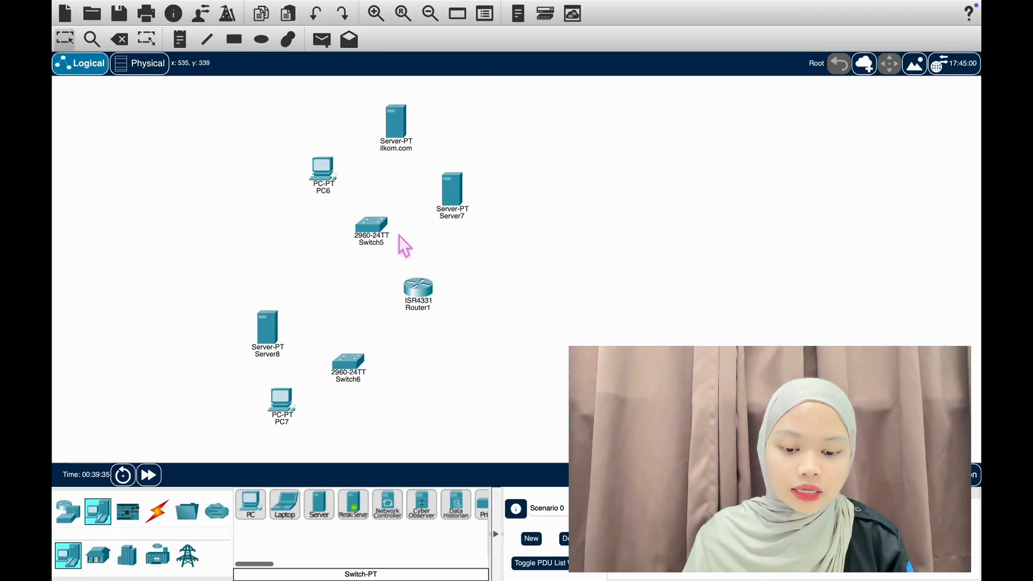
Step: Rename Server7 beside Switch5 as DNS server
{"action": "left_click", "coordinate": [453, 216]}
{"action": "key", "text": "BackSpace"}
{"action": "key", "text": "BackSpace"}
{"action": "key", "text": "BackSpace"}
{"action": "key", "text": "BackSpace"}
{"action": "key", "text": "BackSpace"}
{"action": "key", "text": "BackSpace"}
{"action": "key", "text": "BackSpace"}
{"action": "type", "text": "DNS server"}
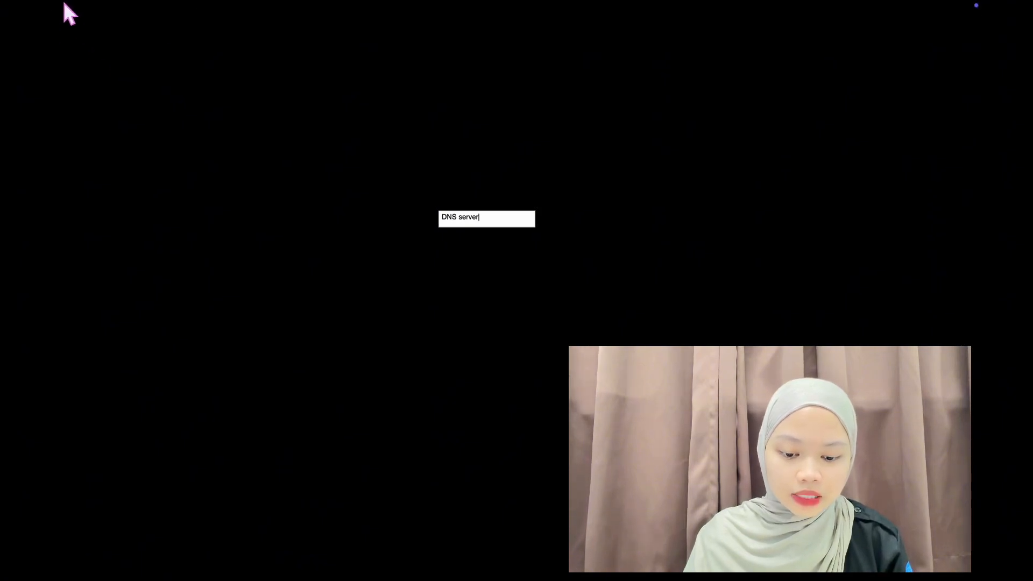
{"action": "key", "text": "Return"}
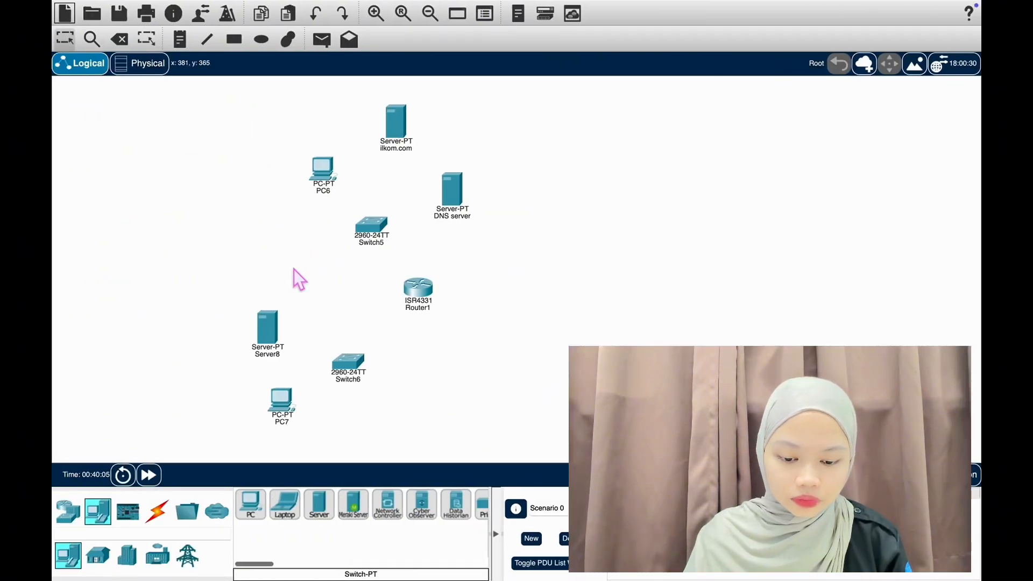
Step: Rename Server8 in the lower network as pendilkom.com
{"action": "left_click", "coordinate": [269, 356]}
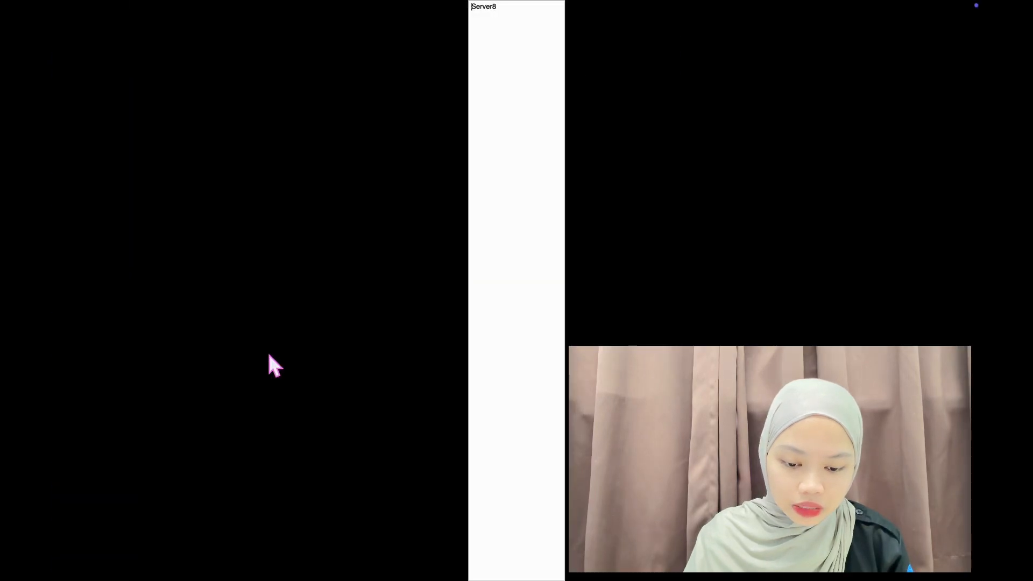
{"action": "key", "text": "BackSpace"}
{"action": "key", "text": "BackSpace"}
{"action": "key", "text": "BackSpace"}
{"action": "key", "text": "BackSpace"}
{"action": "key", "text": "BackSpace"}
{"action": "key", "text": "BackSpace"}
{"action": "key", "text": "BackSpace"}
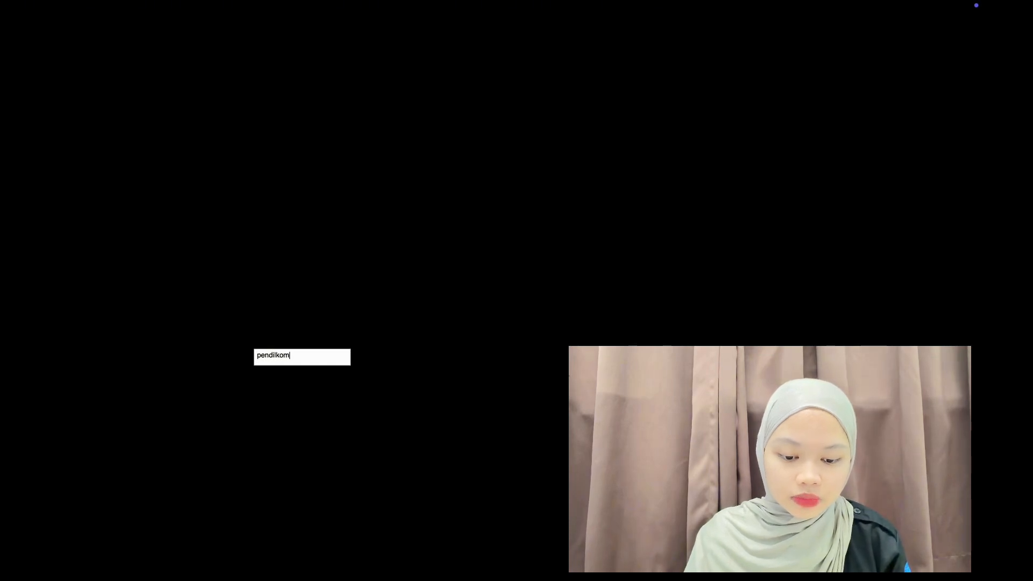
{"action": "type", "text": "pendilkom.com"}
{"action": "mouse_move", "coordinate": [205, 1]}
{"action": "left_click", "coordinate": [61, 25]}
Step: Connect PC6, the ilkom.com server and the DNS server to Switch5 with automatically chosen cables
{"action": "left_click", "coordinate": [158, 512]}
{"action": "left_click", "coordinate": [251, 505]}
{"action": "left_click", "coordinate": [323, 169]}
{"action": "left_click", "coordinate": [375, 227]}
{"action": "left_click", "coordinate": [251, 504]}
{"action": "left_click", "coordinate": [397, 123]}
{"action": "left_click", "coordinate": [374, 230]}
{"action": "left_click", "coordinate": [251, 505]}
{"action": "left_click", "coordinate": [452, 189]}
{"action": "left_click", "coordinate": [373, 230]}
Step: Connect the pendilkom.com server and PC7 to the lower switch with automatically chosen cables
{"action": "left_click", "coordinate": [251, 505]}
{"action": "left_click", "coordinate": [267, 334]}
{"action": "left_click", "coordinate": [348, 363]}
{"action": "left_click", "coordinate": [251, 505]}
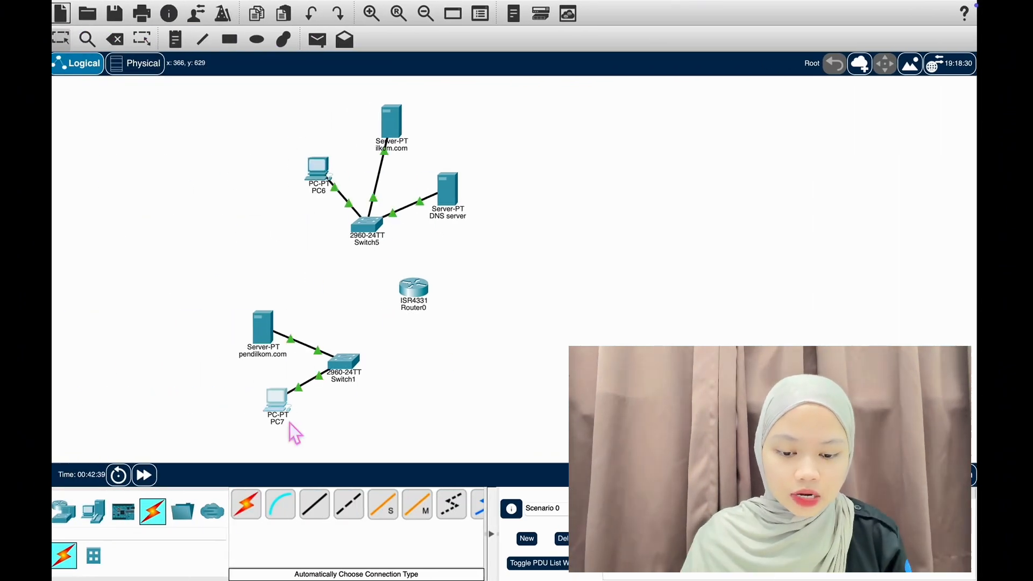
Step: Rename PC7 as PC1 192.168.20.1 and the lower server as pendilkom.com 192.168.20.2
{"action": "left_click", "coordinate": [286, 422]}
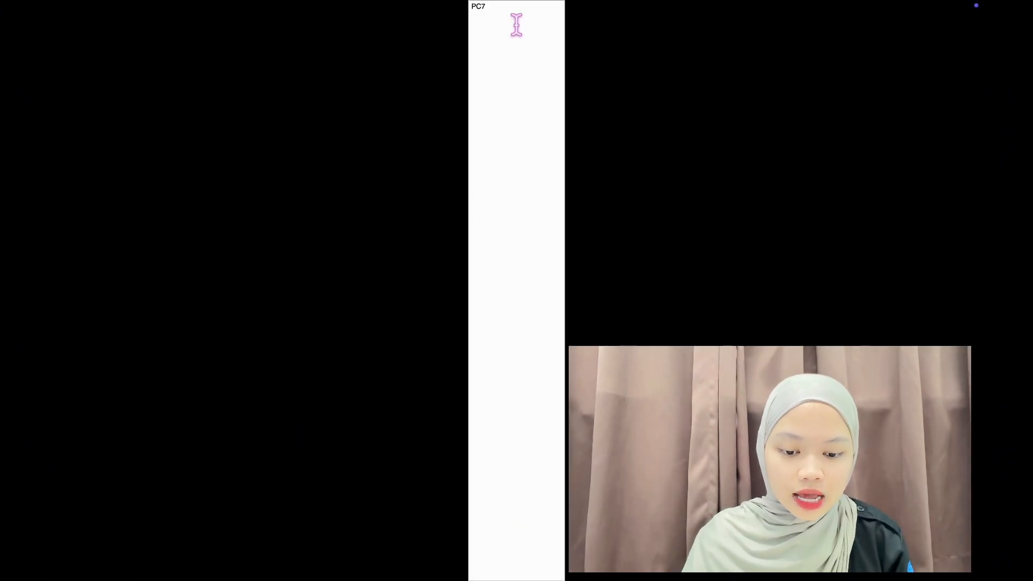
{"action": "key", "text": "BackSpace"}
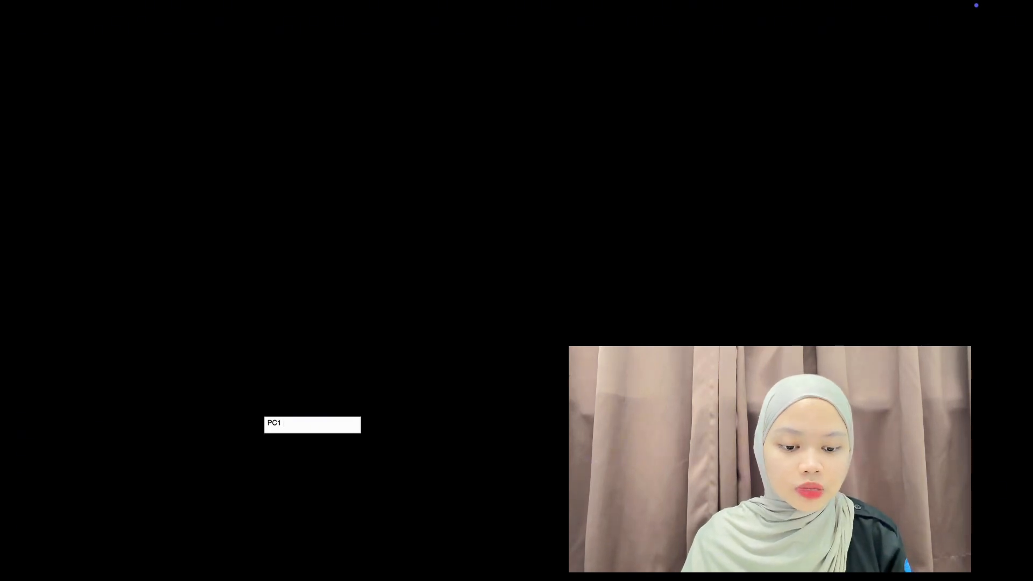
{"action": "type", "text": "168."}
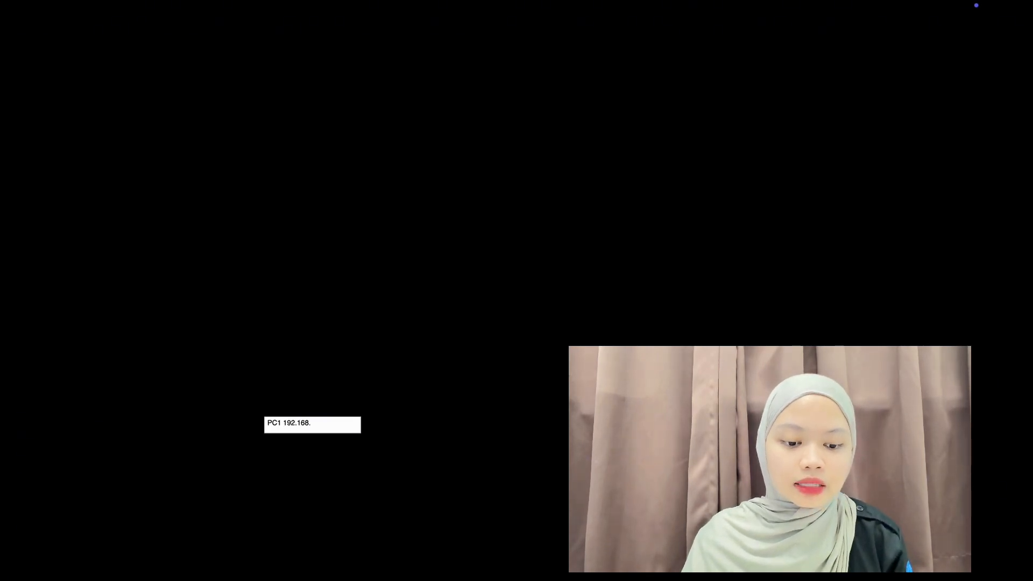
{"action": "type", "text": "20.1"}
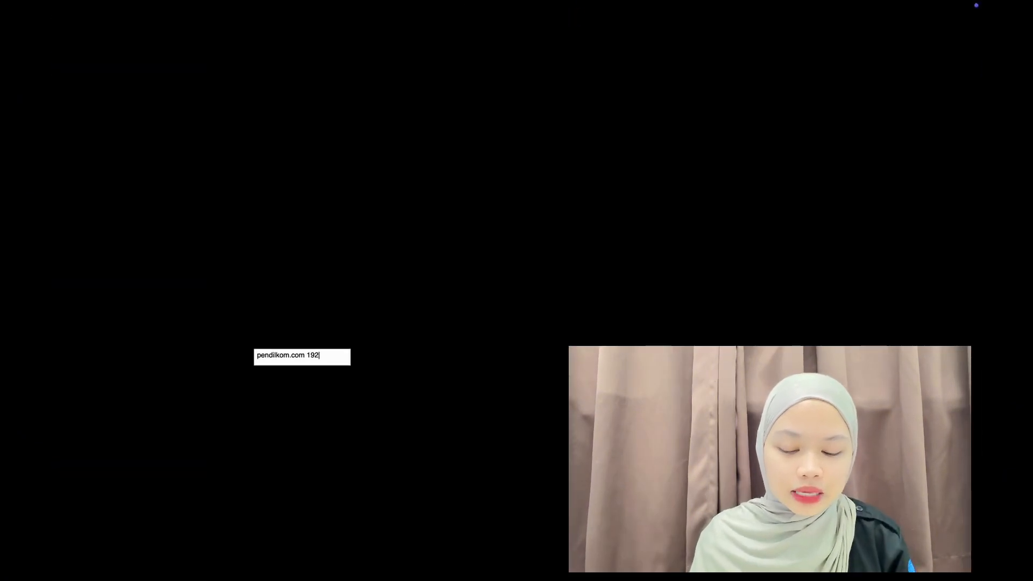
{"action": "type", "text": ".168.1"}
{"action": "type", "text": "0.2"}
{"action": "mouse_move", "coordinate": [61, 27]}
{"action": "left_click", "coordinate": [364, 406]}
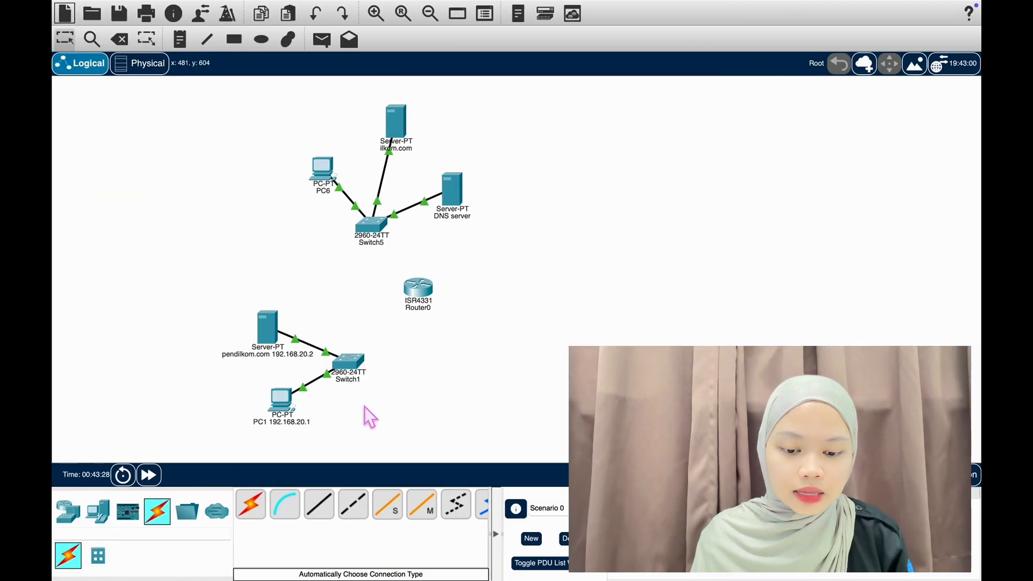
Step: Assign PC1 a static IPv4 address on FastEthernet0 and set the pendilkom.com server's FastEthernet0 address to 192.168.20.2
{"action": "left_click", "coordinate": [290, 412]}
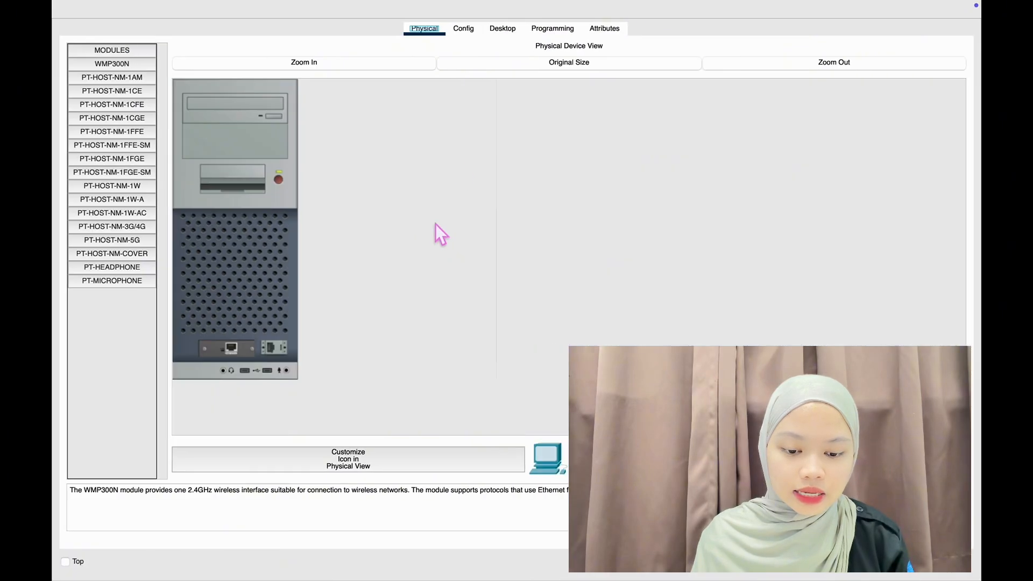
{"action": "left_click", "coordinate": [467, 30]}
{"action": "left_click", "coordinate": [601, 178]}
{"action": "type", "text": "192.168.20.2"}
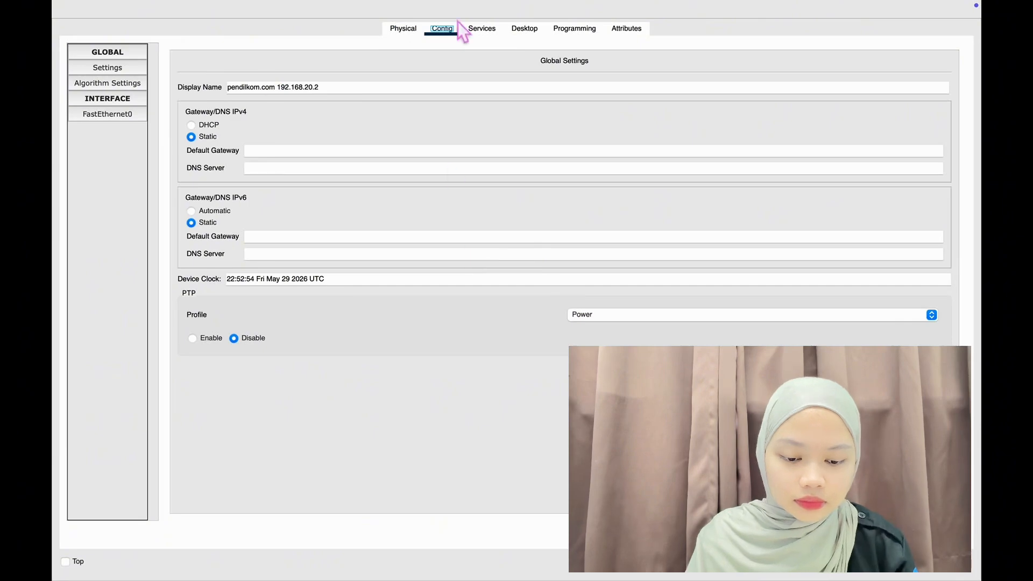
{"action": "left_click", "coordinate": [107, 114]}
{"action": "left_click", "coordinate": [586, 176]}
{"action": "type", "text": "192.168.20.2"}
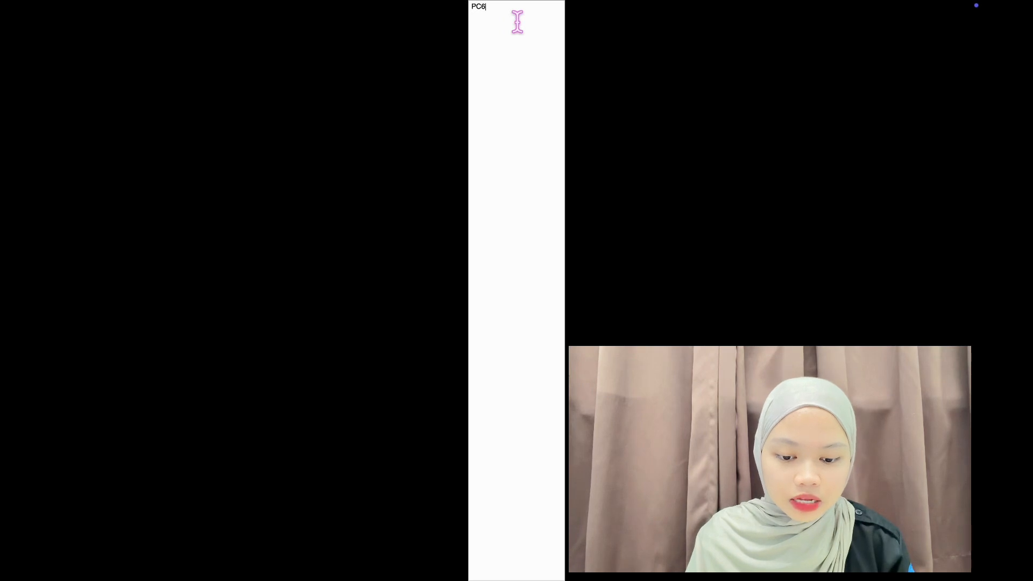
Step: Rename PC6 as PC0 192.168.30.1 and the ilkom.com server as ilkom.com 192.168.20.2
{"action": "key", "text": "BackSpace"}
{"action": "type", "text": "0 192.168.30.1"}
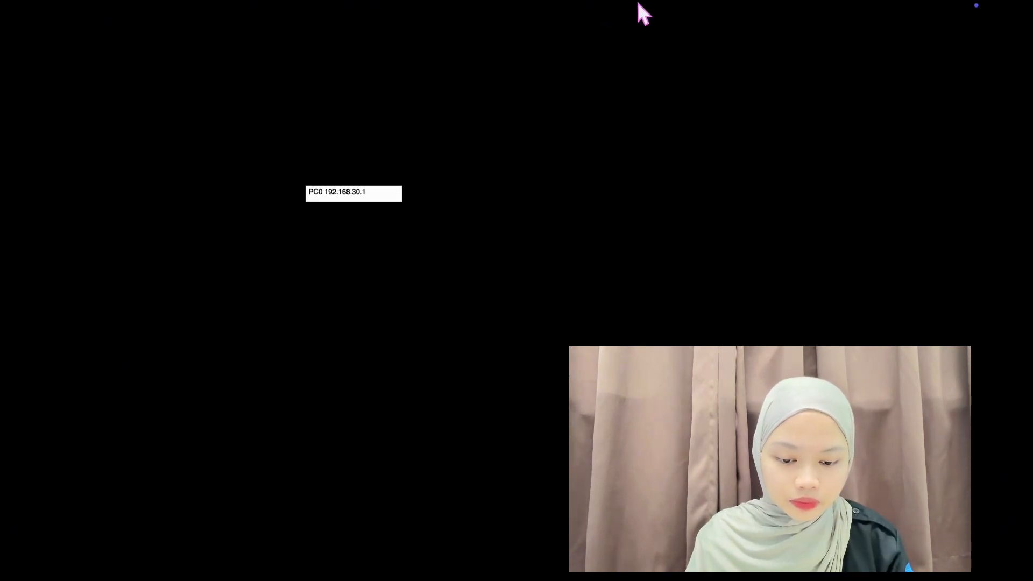
{"action": "left_click", "coordinate": [62, 25]}
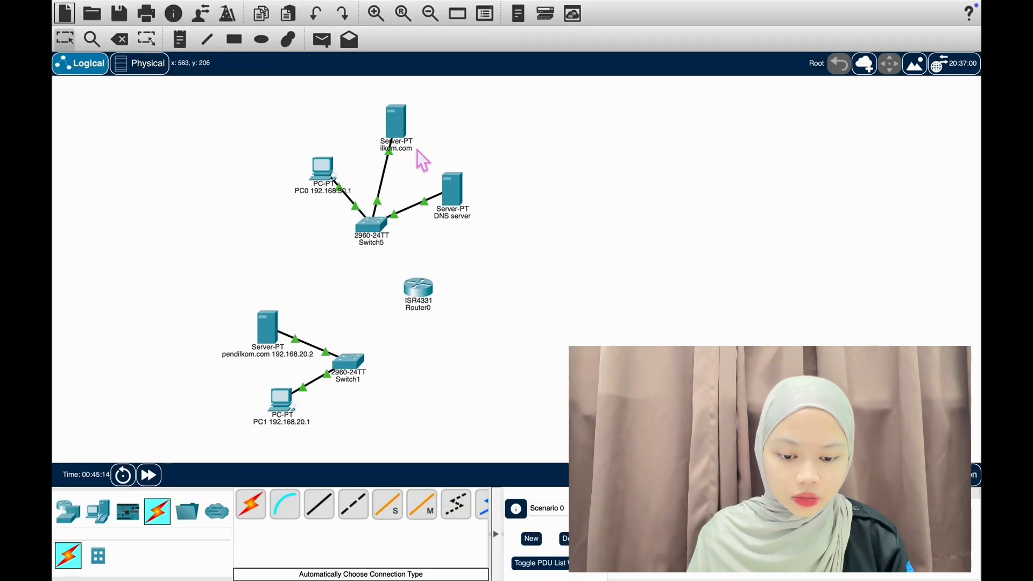
{"action": "left_click", "coordinate": [408, 150]}
{"action": "type", "text": "192.168.20.2"}
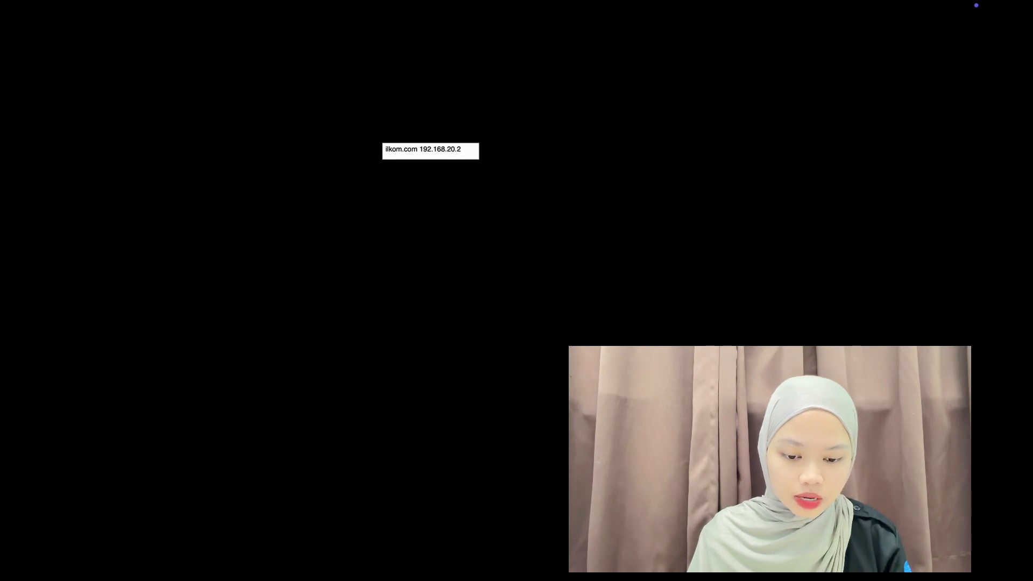
{"action": "left_click", "coordinate": [61, 24]}
Step: Rename the DNS server beside the upper switch as DNS server 192.168.20.3
{"action": "left_click", "coordinate": [467, 224]}
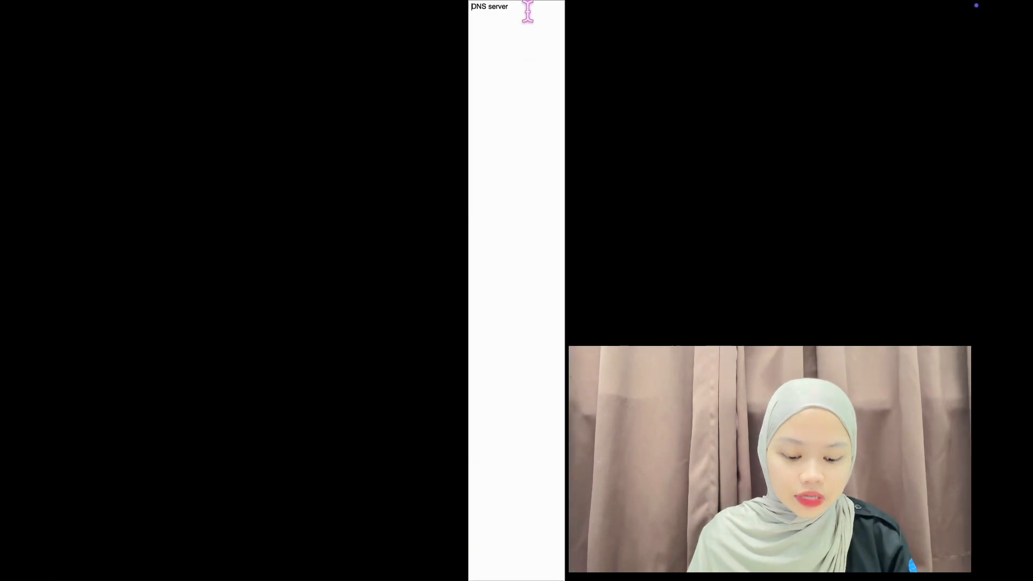
{"action": "type", "text": "192.168"}
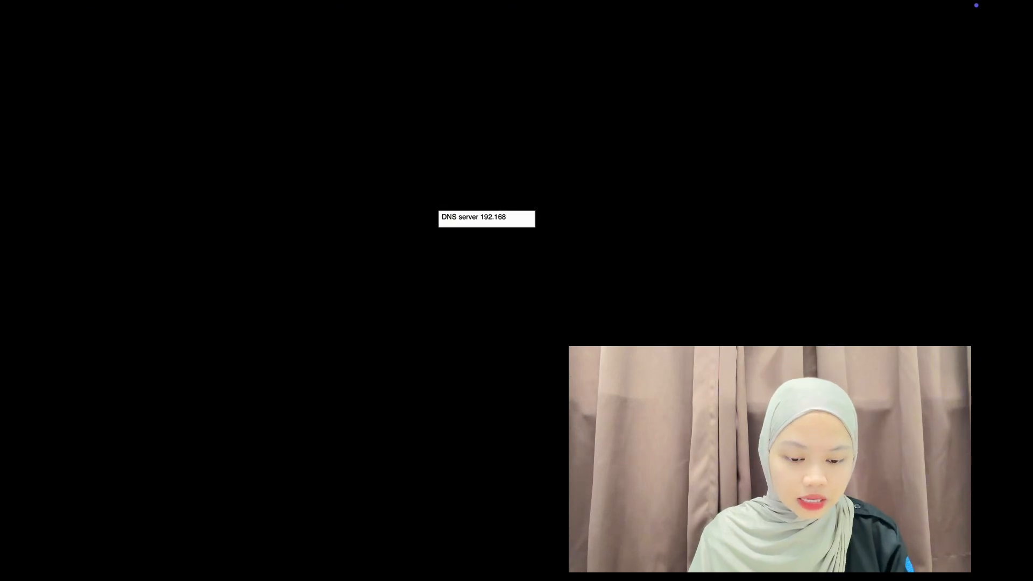
{"action": "type", "text": ".20.3"}
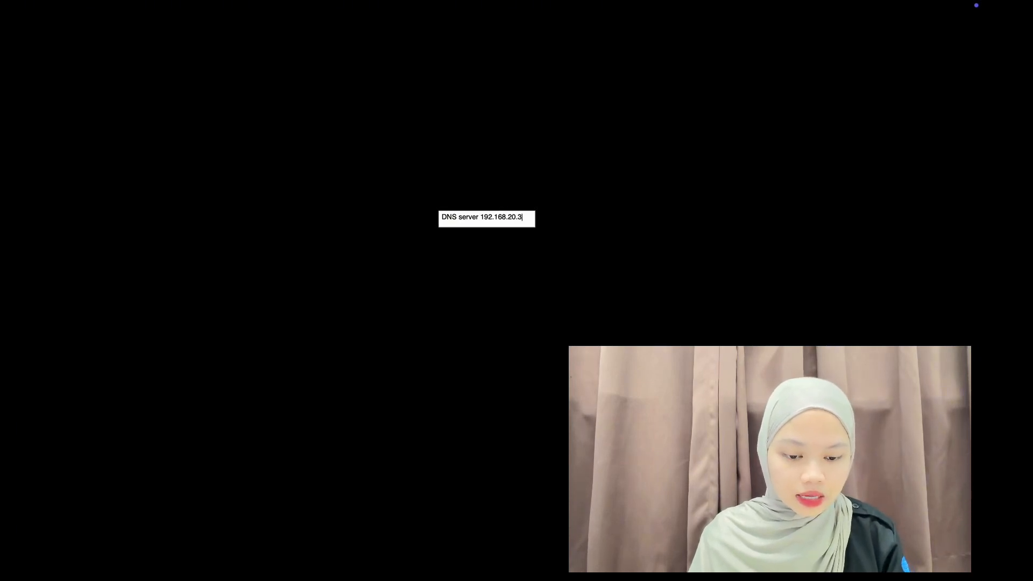
{"action": "left_click_drag", "start_coordinate": [487, 222], "coordinate": [560, 221]}
{"action": "left_click", "coordinate": [528, 222]}
{"action": "left_click", "coordinate": [375, 175]}
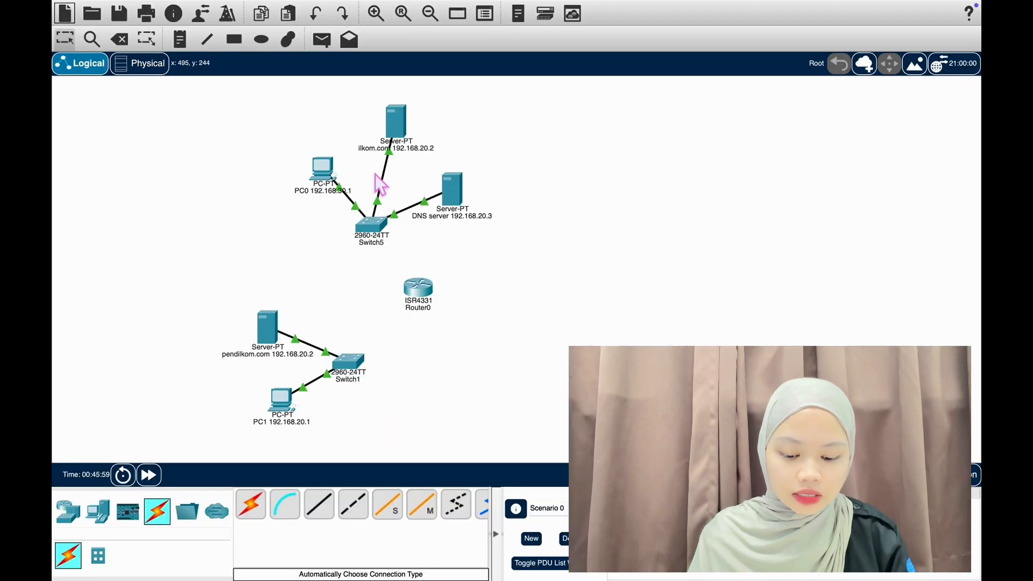
Step: Set PC0's static IPv4 address on FastEthernet0 to 192.168.30.1
{"action": "left_click", "coordinate": [325, 172]}
{"action": "left_click", "coordinate": [466, 29]}
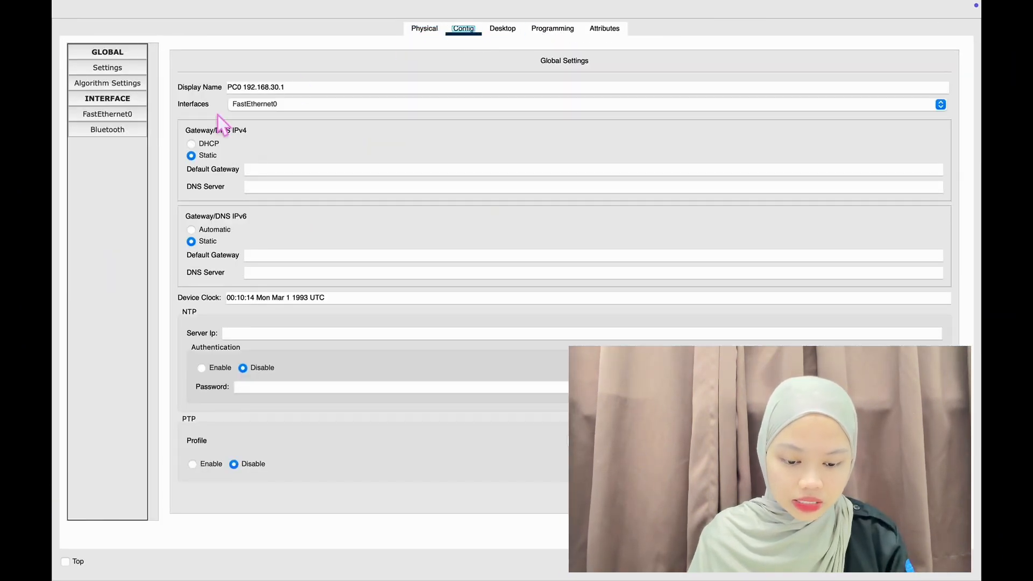
{"action": "left_click", "coordinate": [121, 115]}
{"action": "left_click", "coordinate": [588, 176]}
{"action": "type", "text": "192.168.30.1"}
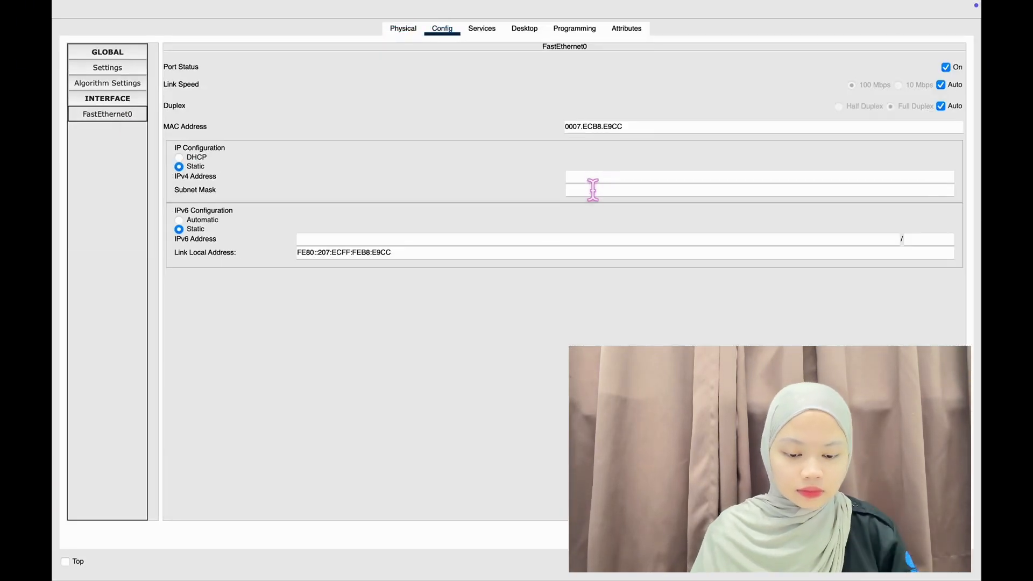
Step: Set the DNS server's FastEthernet0 IPv4 address to 192.168.20.3 and edit the ilkom.com server's FastEthernet0 IPv4 address
{"action": "type", "text": "192.168.20.3"}
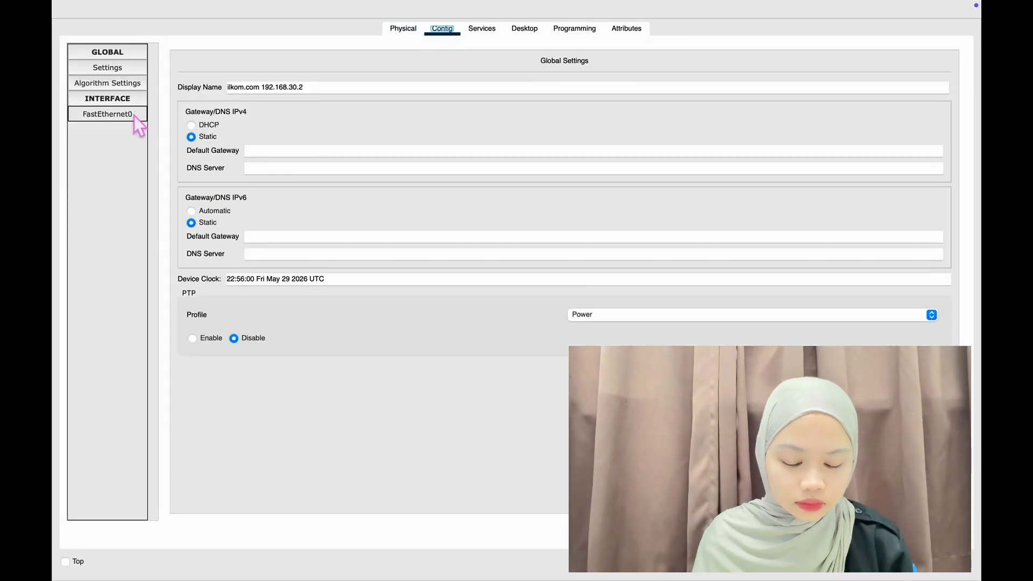
{"action": "left_click", "coordinate": [135, 113]}
{"action": "left_click", "coordinate": [607, 176]}
{"action": "type", "text": "92.168.20.3"}
{"action": "left_click", "coordinate": [62, 25]}
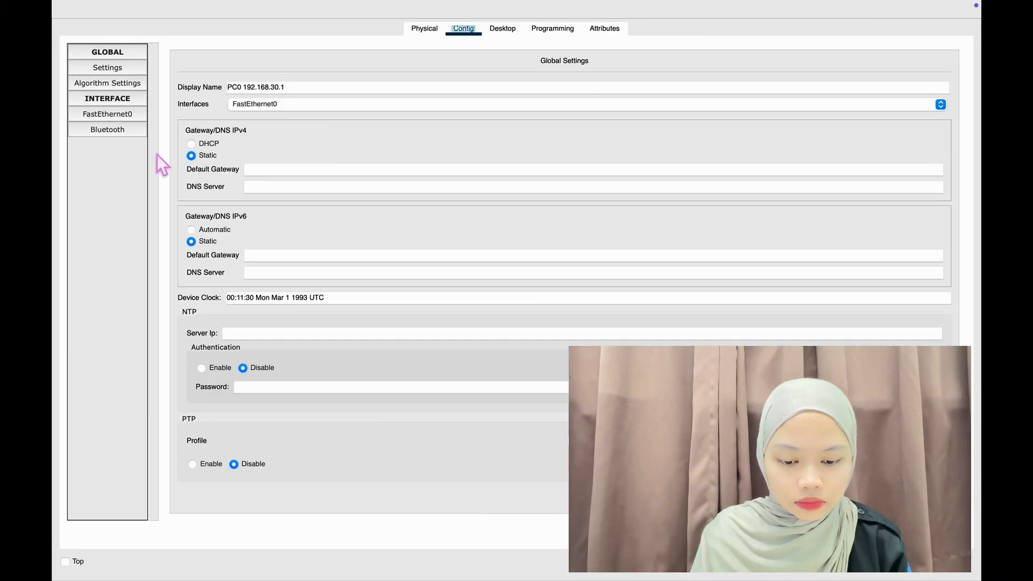
{"action": "left_click", "coordinate": [122, 114]}
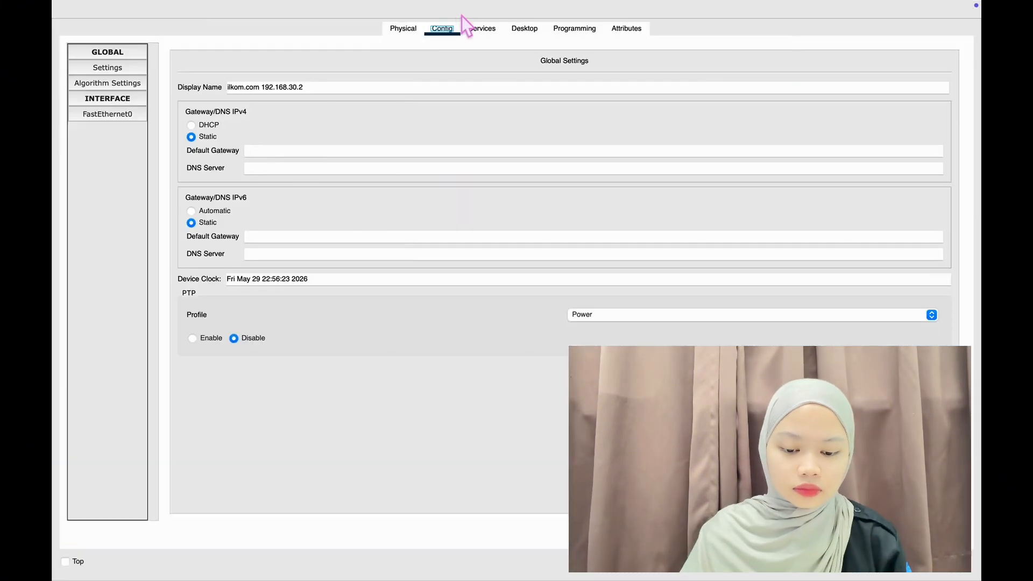
{"action": "left_click", "coordinate": [107, 114]}
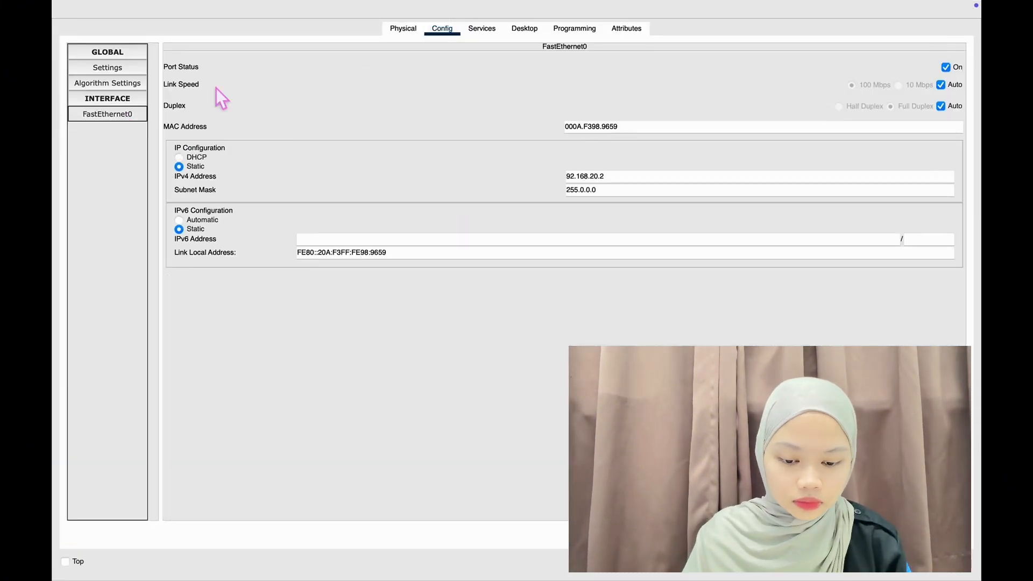
{"action": "left_click", "coordinate": [61, 24]}
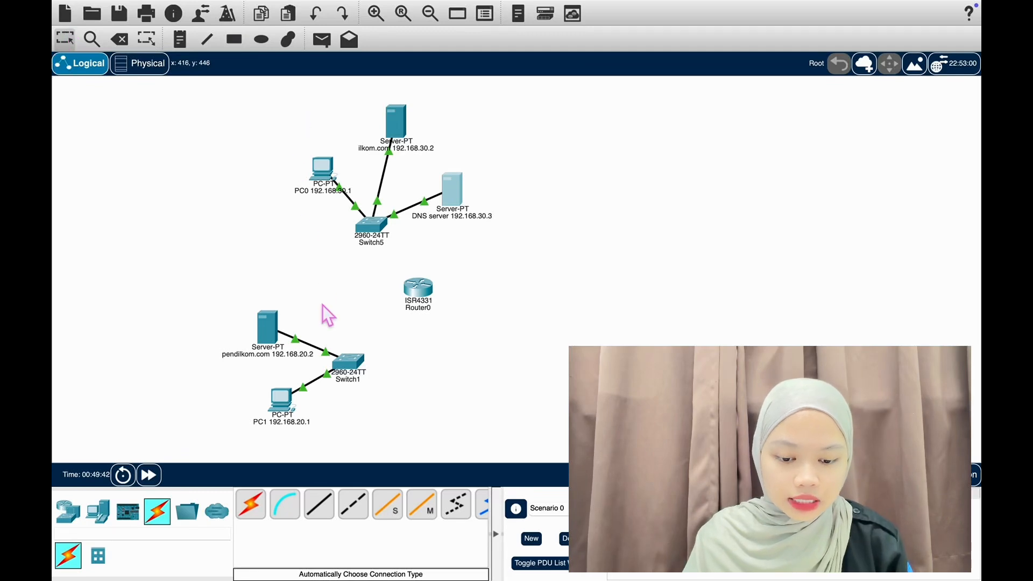
Step: Enter 192.168.20.3 as PC1's default gateway in its Gateway/DNS IPv6 settings
{"action": "left_click", "coordinate": [288, 413]}
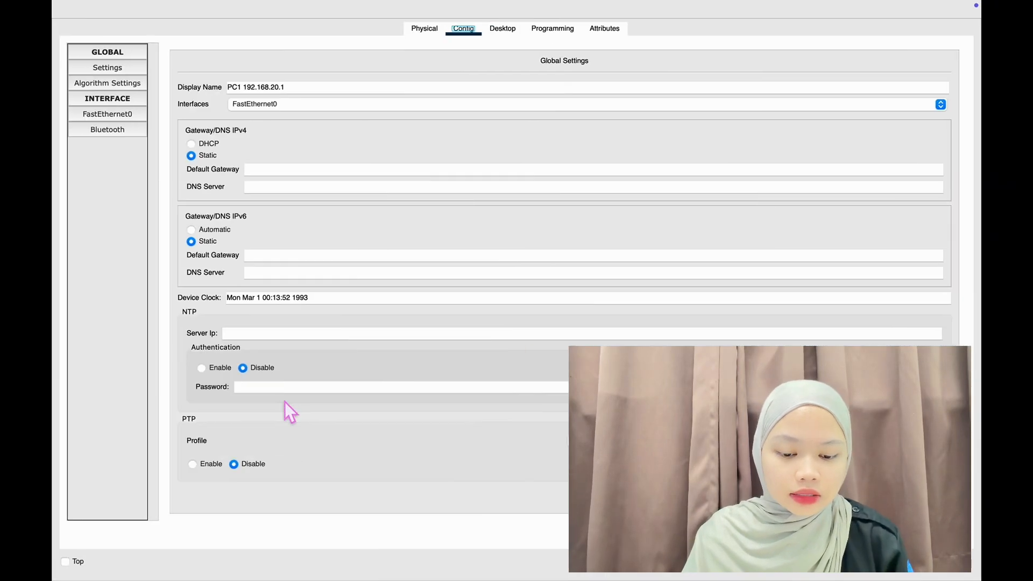
{"action": "left_click", "coordinate": [271, 259]}
{"action": "type", "text": "19"}
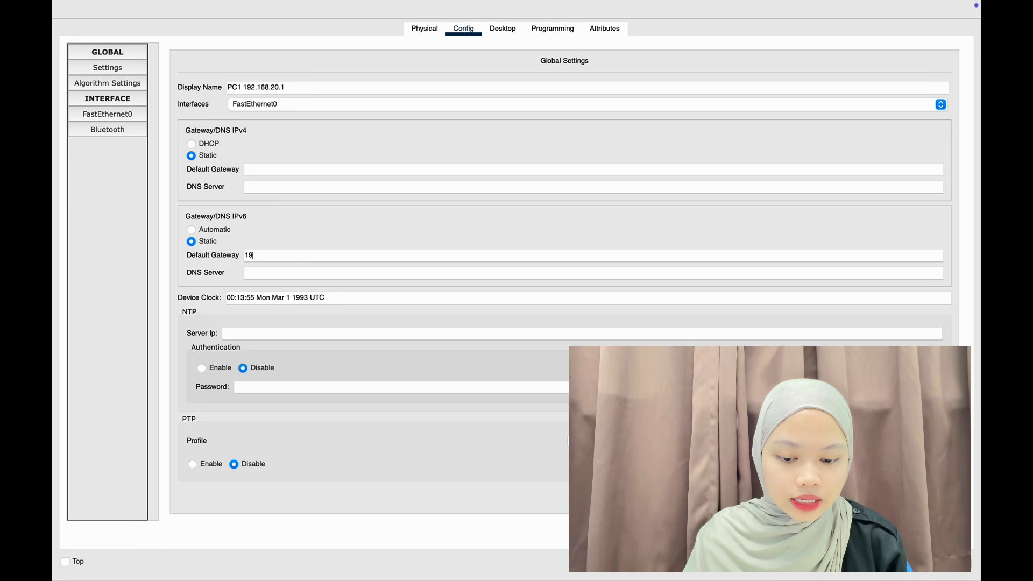
{"action": "type", "text": "2.168.20.3"}
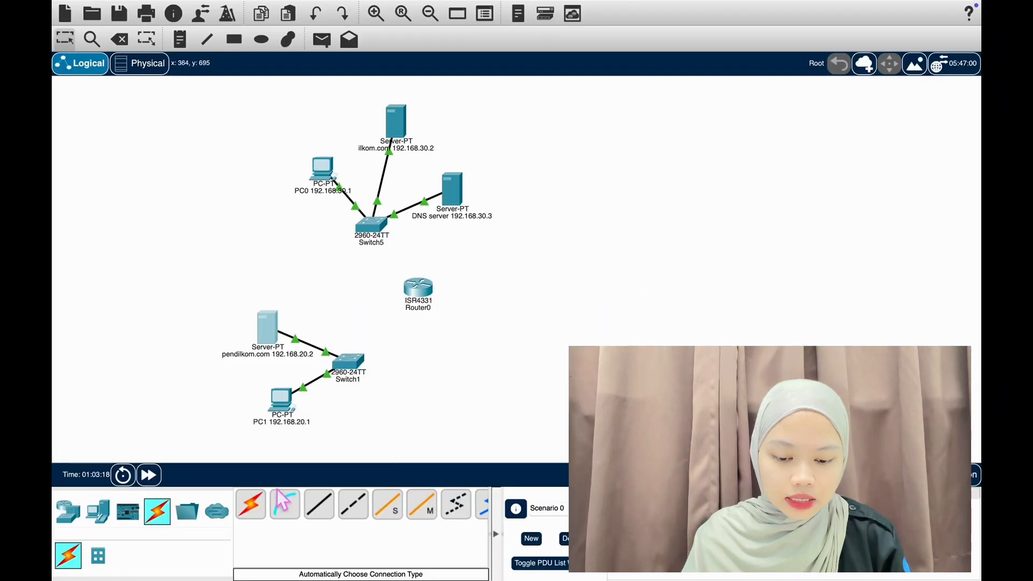
Step: Connect the router to the lower and upper switches with automatically chosen cables
{"action": "left_click", "coordinate": [250, 504]}
{"action": "left_click", "coordinate": [418, 287]}
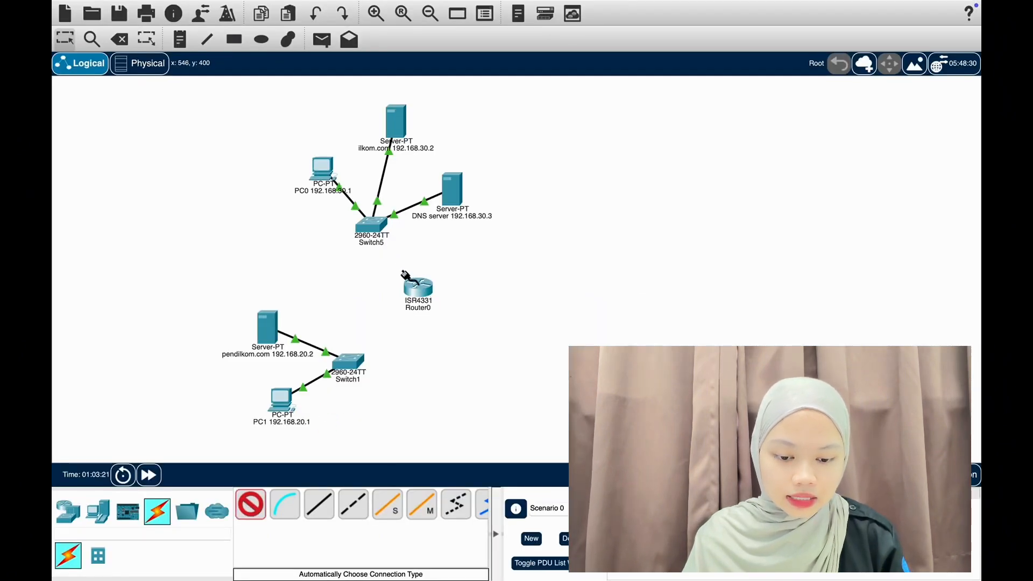
{"action": "left_click", "coordinate": [350, 361]}
{"action": "left_click", "coordinate": [250, 504]}
{"action": "left_click", "coordinate": [355, 223]}
{"action": "left_click", "coordinate": [418, 290]}
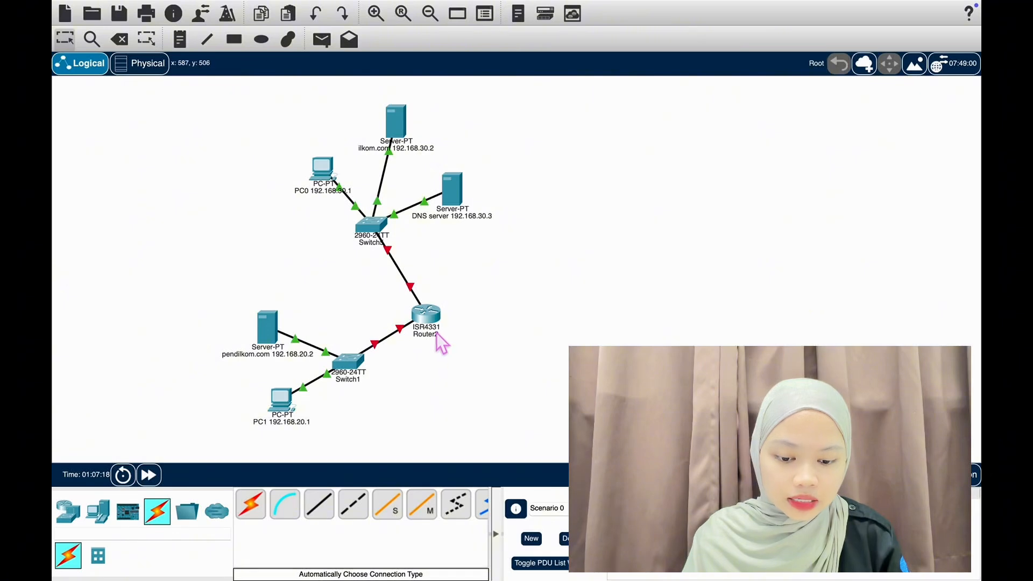
Step: Give the router's GigabitEthernet0/0/0 interface the IPv4 address 192.168.20.3 and turn its port on
{"action": "left_click", "coordinate": [435, 316]}
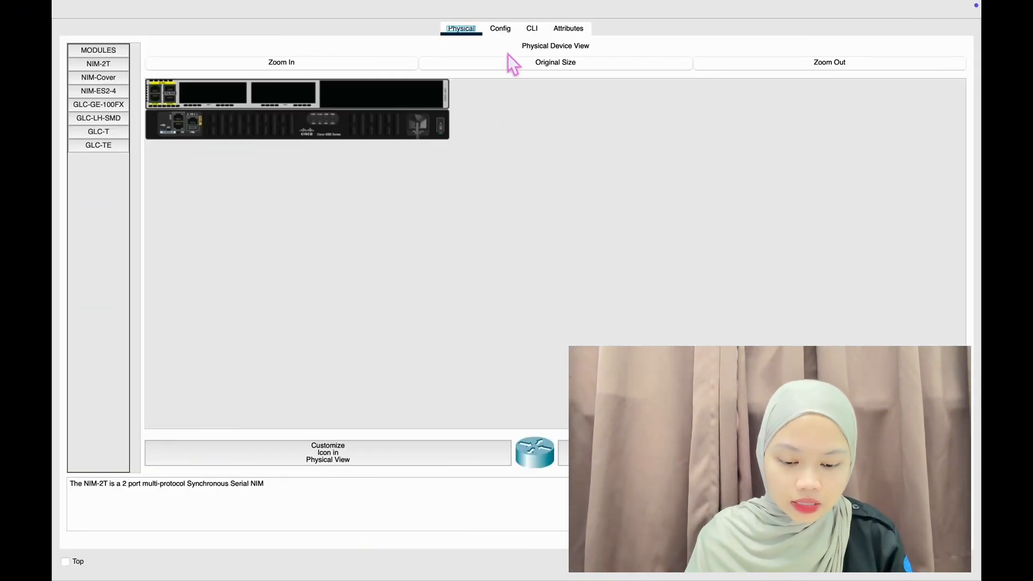
{"action": "left_click", "coordinate": [506, 30]}
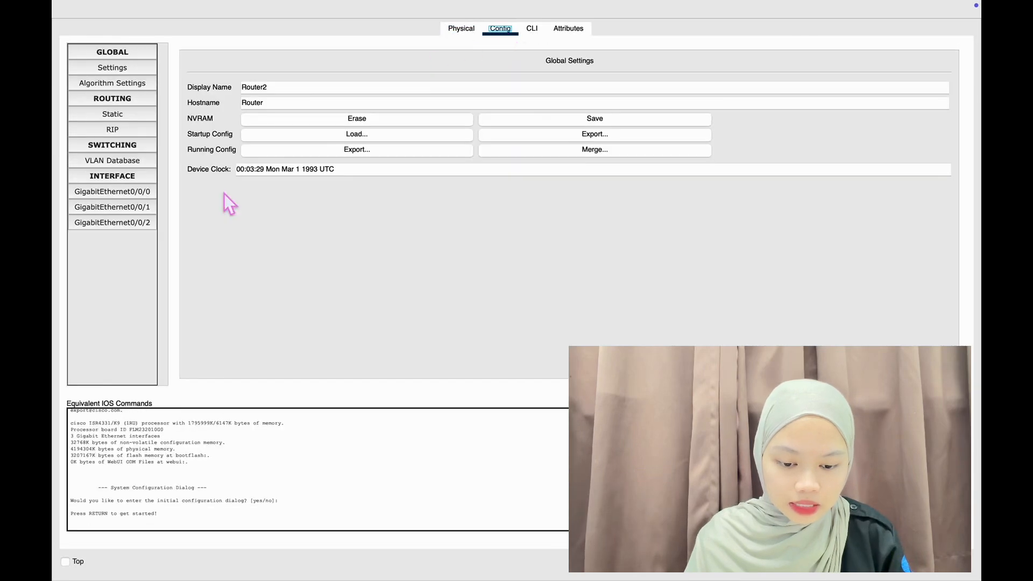
{"action": "left_click", "coordinate": [137, 192]}
{"action": "left_click", "coordinate": [583, 159]}
{"action": "type", "text": "192.1"}
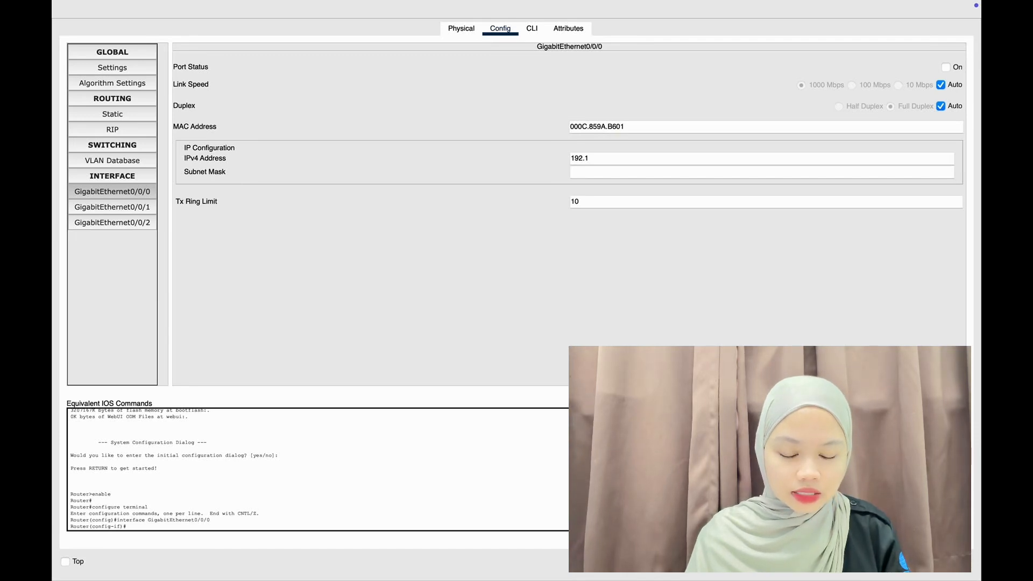
{"action": "type", "text": "68.20.3"}
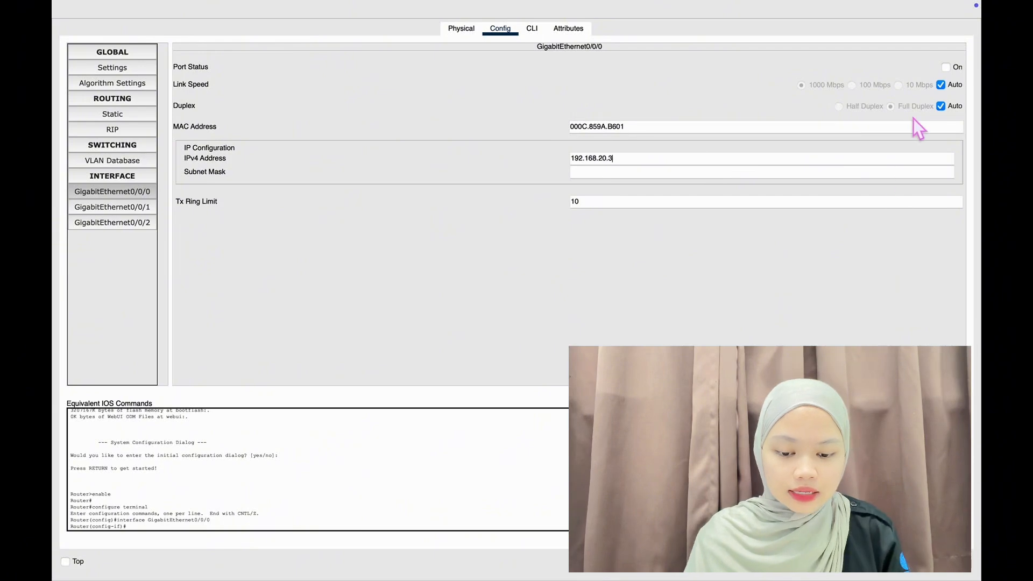
{"action": "left_click", "coordinate": [949, 68]}
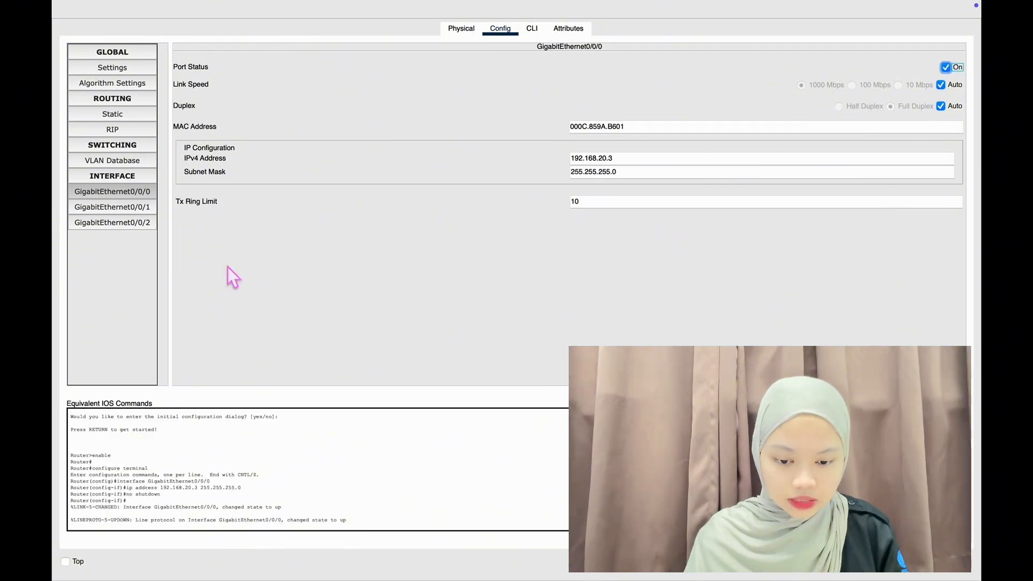
Step: Add the network 192.168.20.0 to the router's RIP routing
{"action": "left_click", "coordinate": [134, 133]}
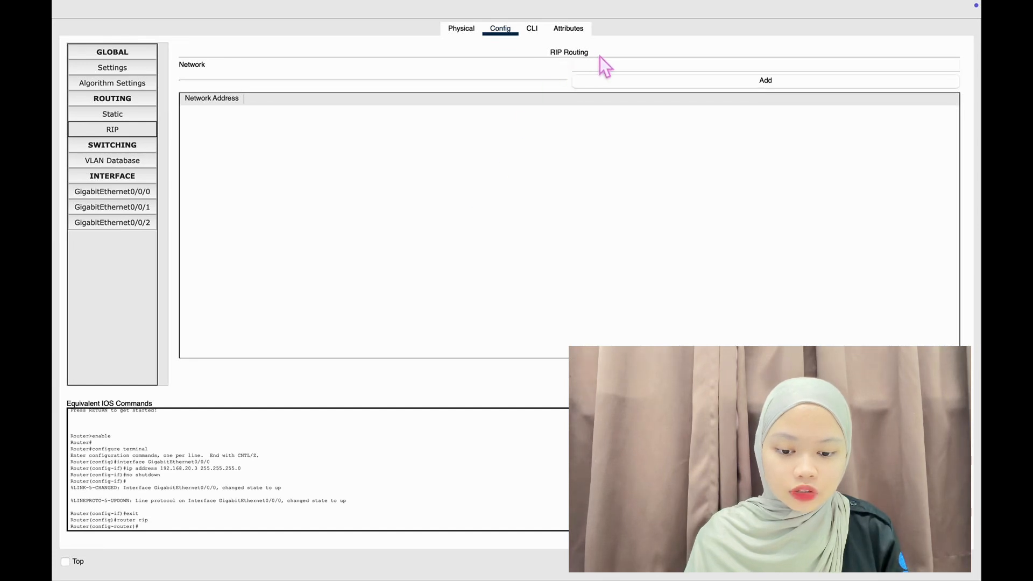
{"action": "left_click", "coordinate": [609, 69]}
{"action": "type", "text": "192.168.20.0"}
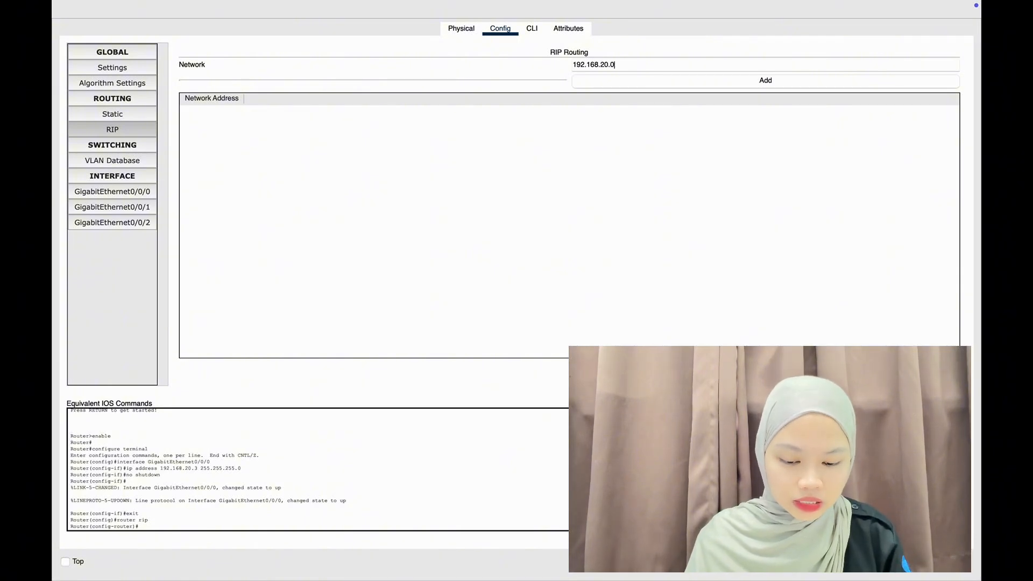
{"action": "left_click", "coordinate": [638, 84]}
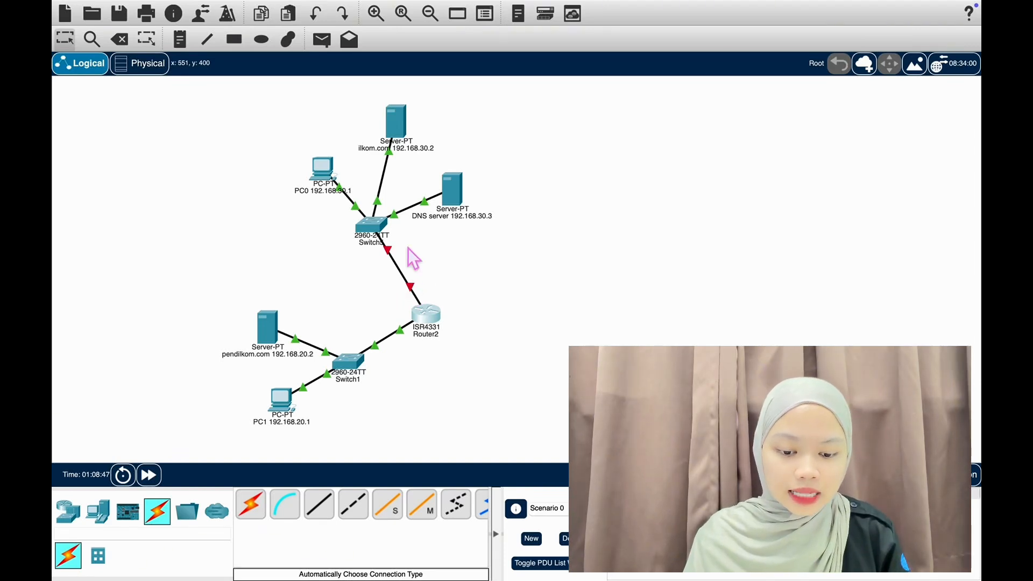
Step: Set PC0's IPv4 default gateway to 192.168.30.4 in its IP configuration
{"action": "left_click", "coordinate": [324, 177]}
{"action": "left_click", "coordinate": [186, 76]}
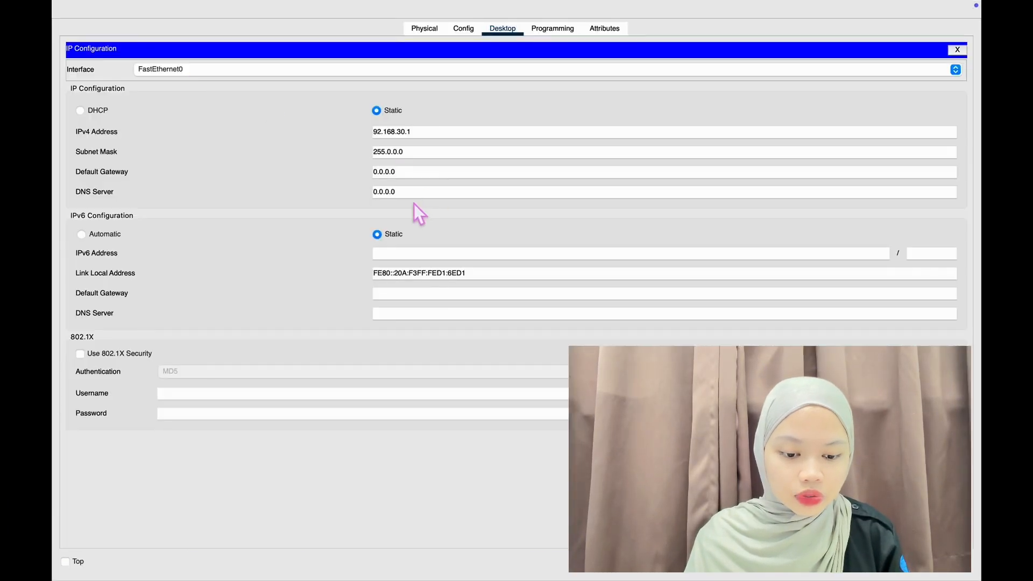
{"action": "left_click", "coordinate": [406, 172]}
{"action": "key", "text": "BackSpace"}
{"action": "key", "text": "BackSpace"}
{"action": "key", "text": "BackSpace"}
{"action": "key", "text": "BackSpace"}
{"action": "key", "text": "BackSpace"}
{"action": "key", "text": "BackSpace"}
{"action": "key", "text": "BackSpace"}
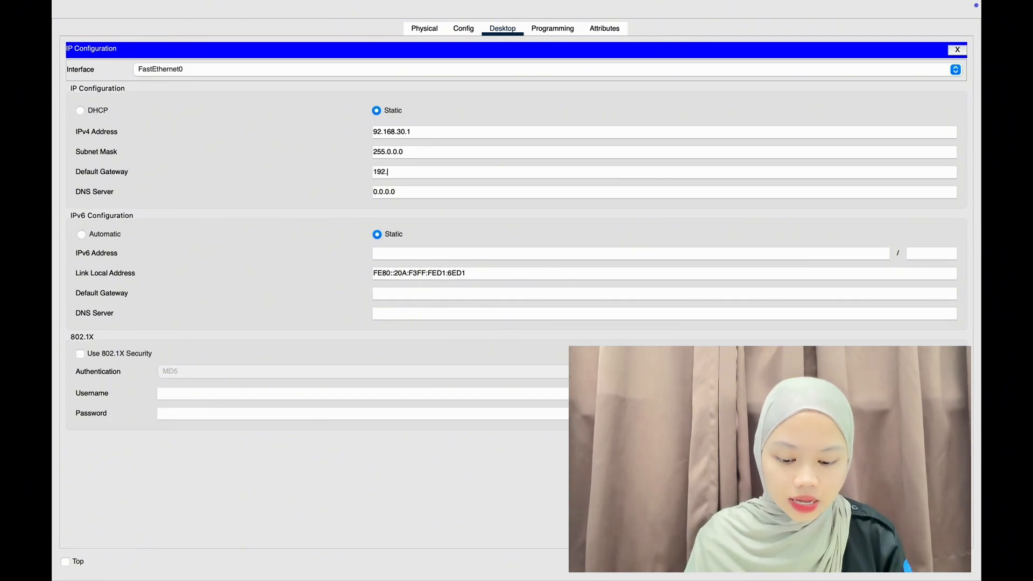
{"action": "type", "text": "192.168.30.1"}
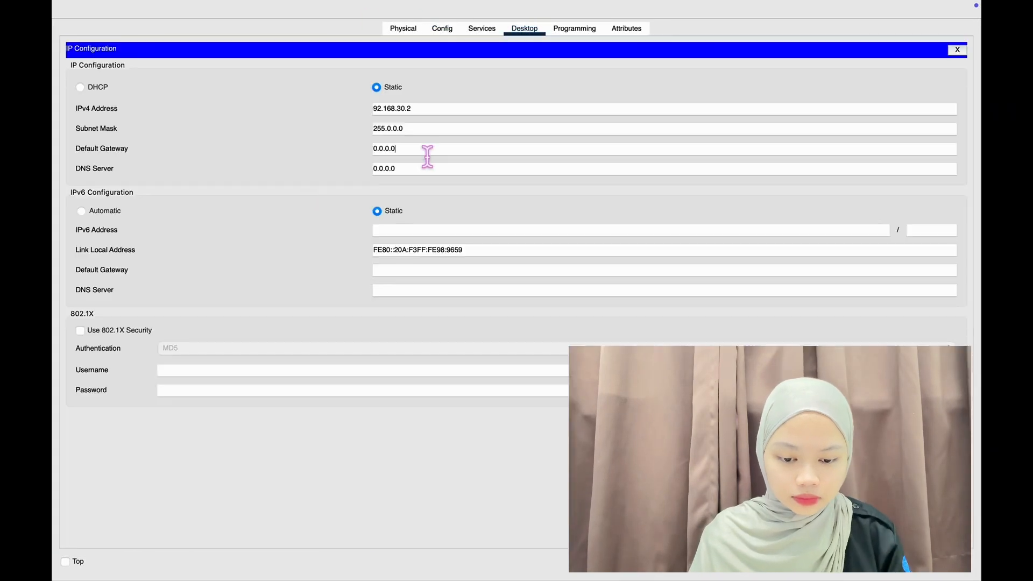
Step: Replace the ilkom.com server's default gateway with the router's address in the 192.168.30 network
{"action": "key", "text": "BackSpace"}
{"action": "key", "text": "BackSpace"}
{"action": "key", "text": "BackSpace"}
{"action": "key", "text": "BackSpace"}
{"action": "key", "text": "BackSpace"}
{"action": "key", "text": "BackSpace"}
{"action": "key", "text": "BackSpace"}
{"action": "type", "text": "192.168.30"}
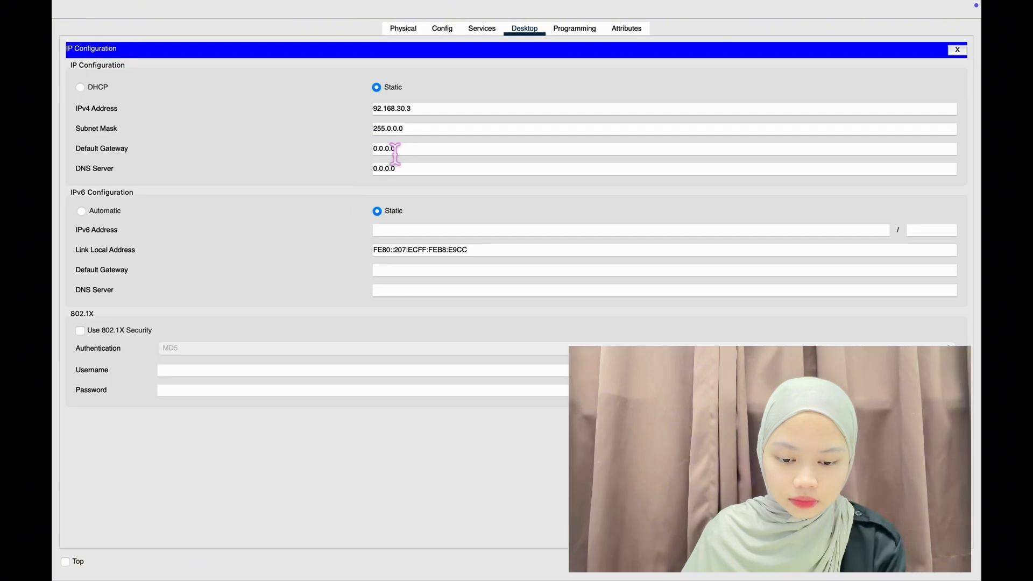
Step: Replace the default gateway of the DNS server at 192.168.30.3 with the router's address in the 192.168.30 network
{"action": "key", "text": "BackSpace"}
{"action": "key", "text": "BackSpace"}
{"action": "key", "text": "BackSpace"}
{"action": "key", "text": "BackSpace"}
{"action": "key", "text": "BackSpace"}
{"action": "key", "text": "BackSpace"}
{"action": "key", "text": "BackSpace"}
{"action": "type", "text": "192.168.30.1"}
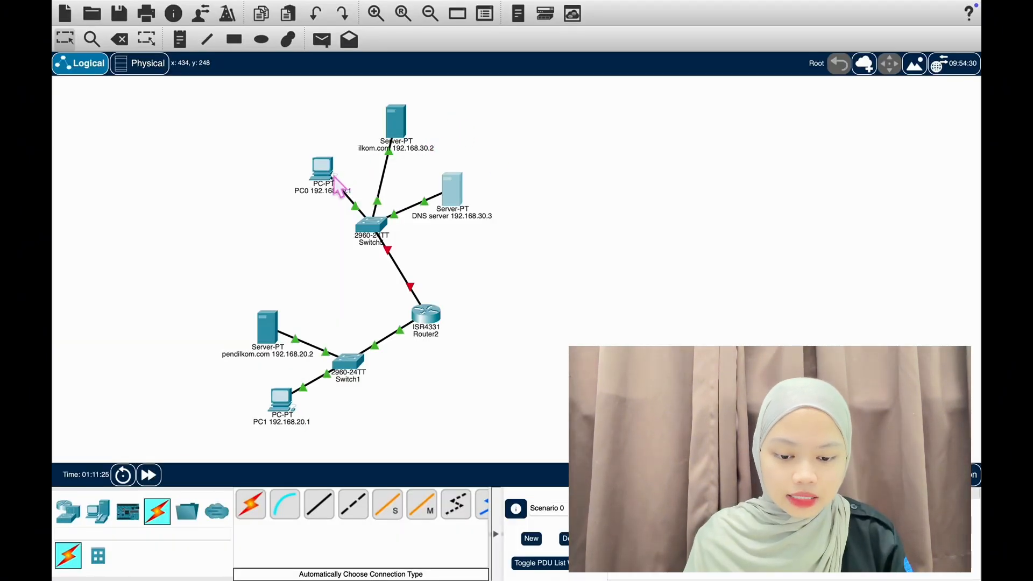
Step: Set PC0's IPv4 DNS server address to 192.168.30.3 and close its configuration window
{"action": "left_click", "coordinate": [323, 171]}
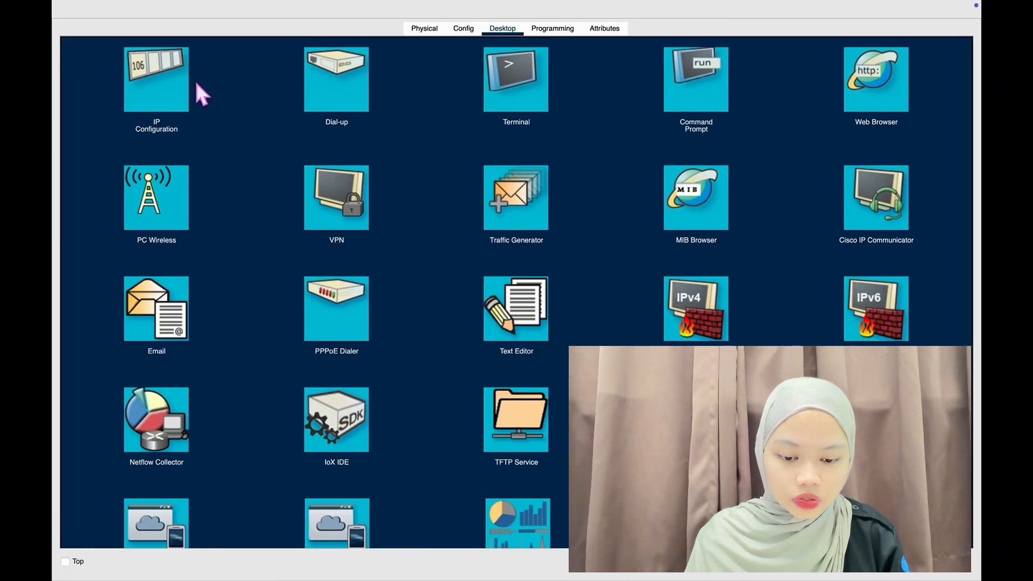
{"action": "left_click", "coordinate": [166, 81]}
{"action": "left_click", "coordinate": [407, 198]}
{"action": "key", "text": "BackSpace"}
{"action": "key", "text": "BackSpace"}
{"action": "key", "text": "BackSpace"}
{"action": "key", "text": "BackSpace"}
{"action": "key", "text": "BackSpace"}
{"action": "key", "text": "BackSpace"}
{"action": "key", "text": "BackSpace"}
{"action": "type", "text": "192"}
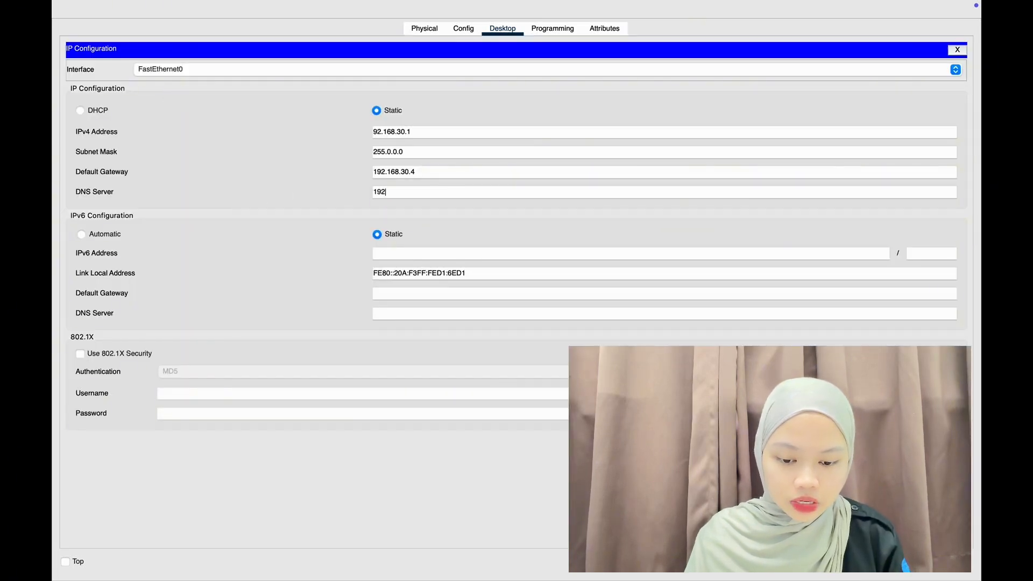
{"action": "type", "text": ".168.30.3"}
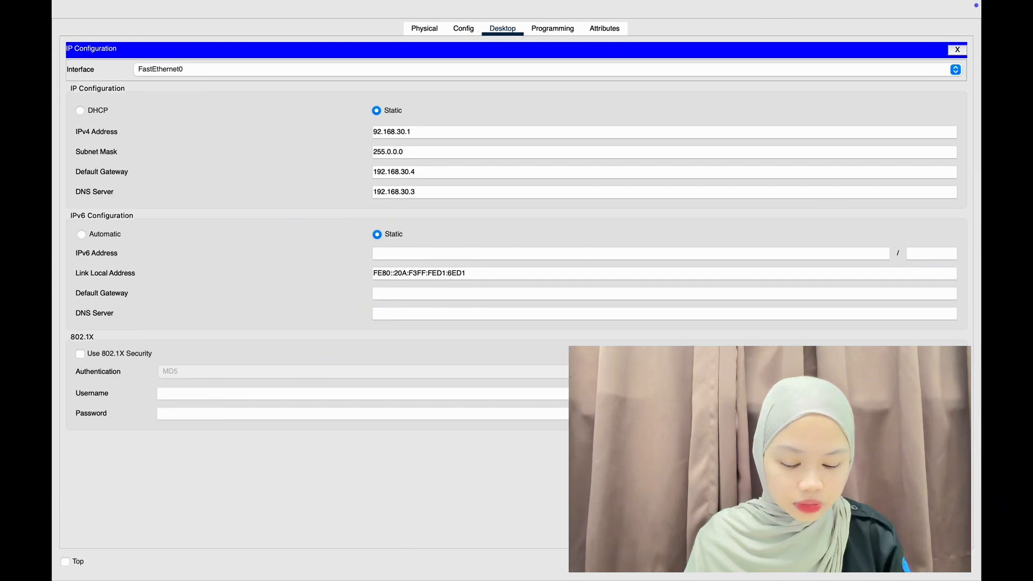
{"action": "left_click", "coordinate": [958, 50]}
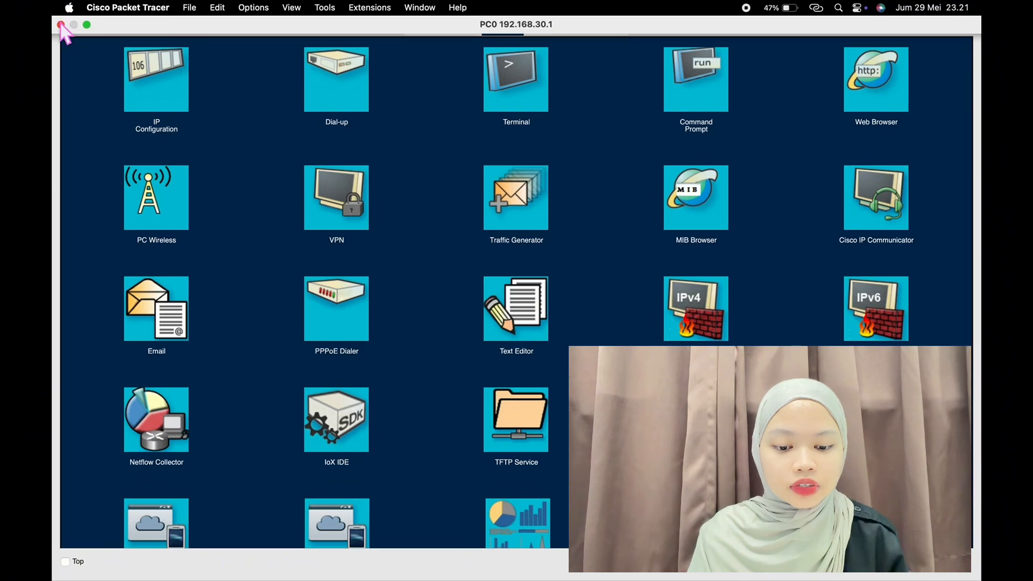
{"action": "left_click", "coordinate": [63, 25]}
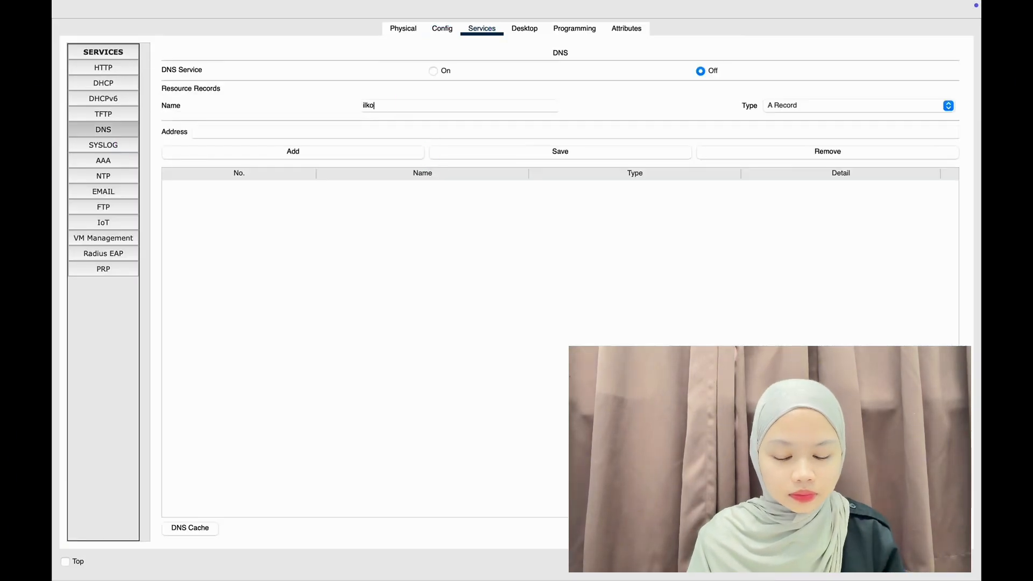
Step: Turn on the DNS server's DNS service and add an A record for ilkom.com with address 192.168.30.2
{"action": "type", "text": "om.com"}
{"action": "left_click", "coordinate": [433, 71]}
{"action": "left_click", "coordinate": [360, 132]}
{"action": "type", "text": "192.168.30.2"}
{"action": "left_click", "coordinate": [319, 153]}
{"action": "left_click", "coordinate": [61, 25]}
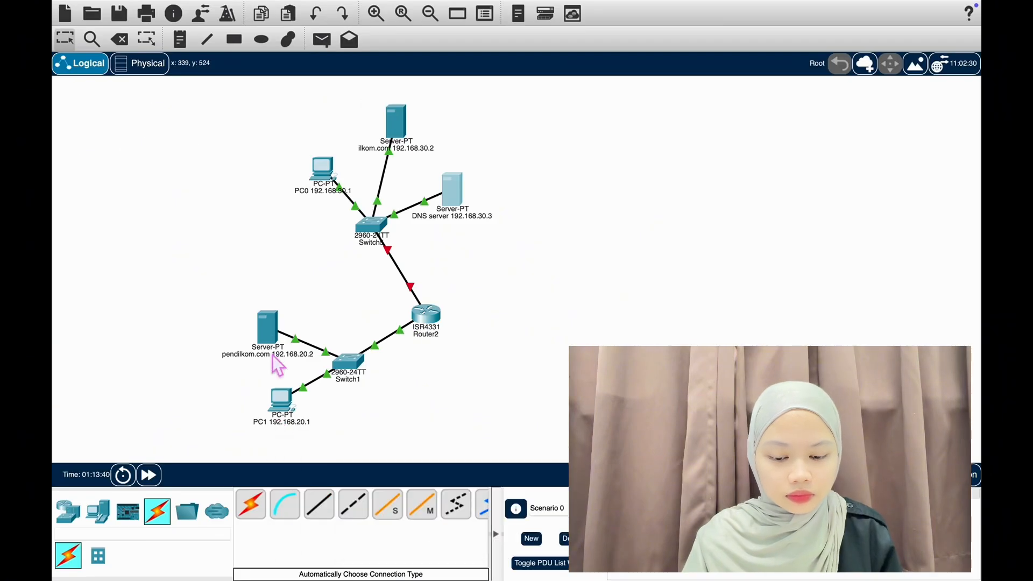
Step: Add an A record for pendilkom.com with address 192.168.20.2 to the DNS server and close its window
{"action": "left_click", "coordinate": [275, 357]}
{"action": "left_click", "coordinate": [104, 130]}
{"action": "left_click", "coordinate": [398, 106]}
{"action": "type", "text": "pendilkom.com"}
{"action": "left_click", "coordinate": [386, 136]}
{"action": "type", "text": "92.168.20.2"}
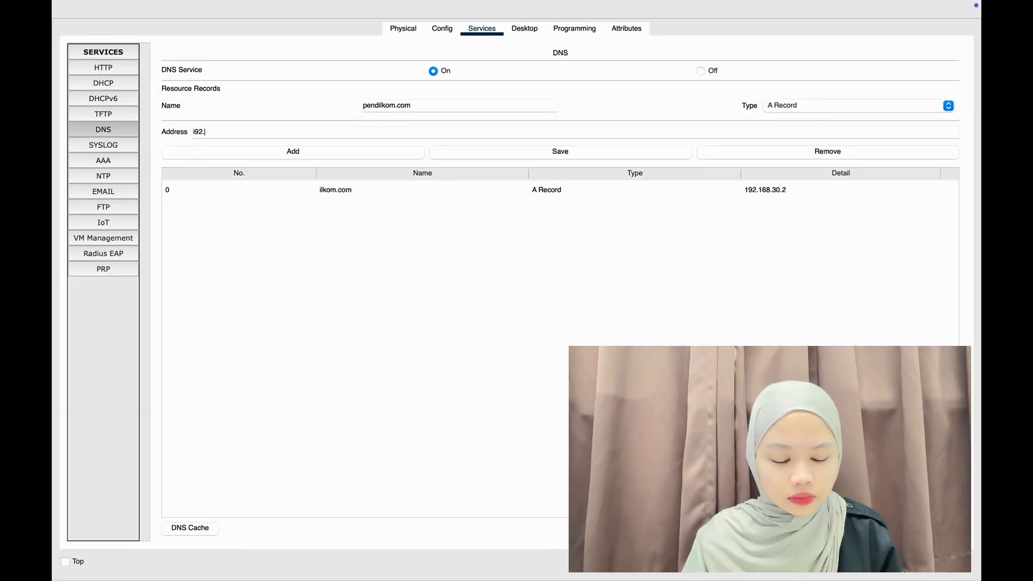
{"action": "left_click", "coordinate": [394, 153]}
{"action": "left_click", "coordinate": [504, 213]}
{"action": "left_click", "coordinate": [195, 132]}
{"action": "type", "text": "168.20.2"}
{"action": "left_click", "coordinate": [211, 152]}
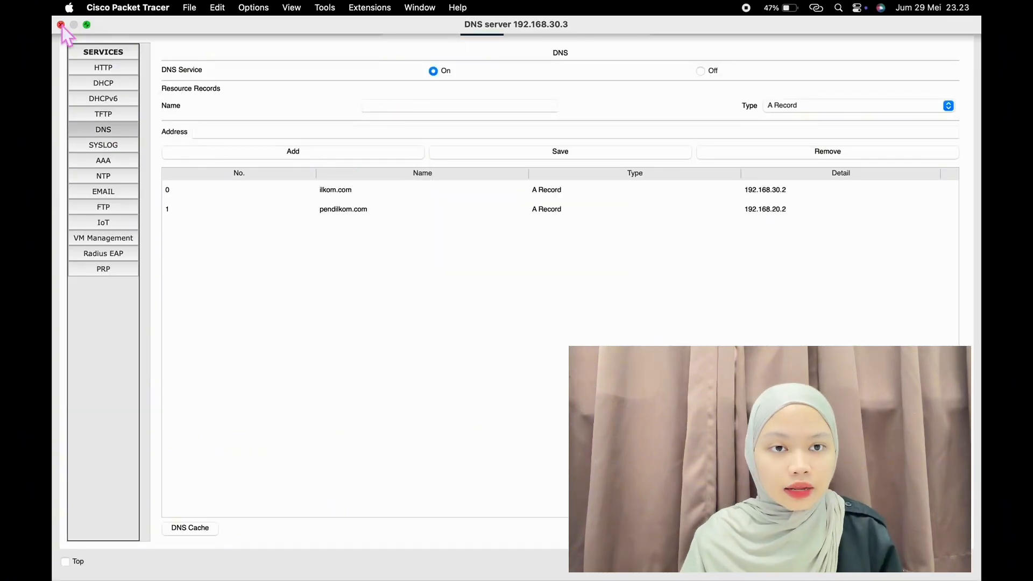
{"action": "left_click", "coordinate": [61, 25]}
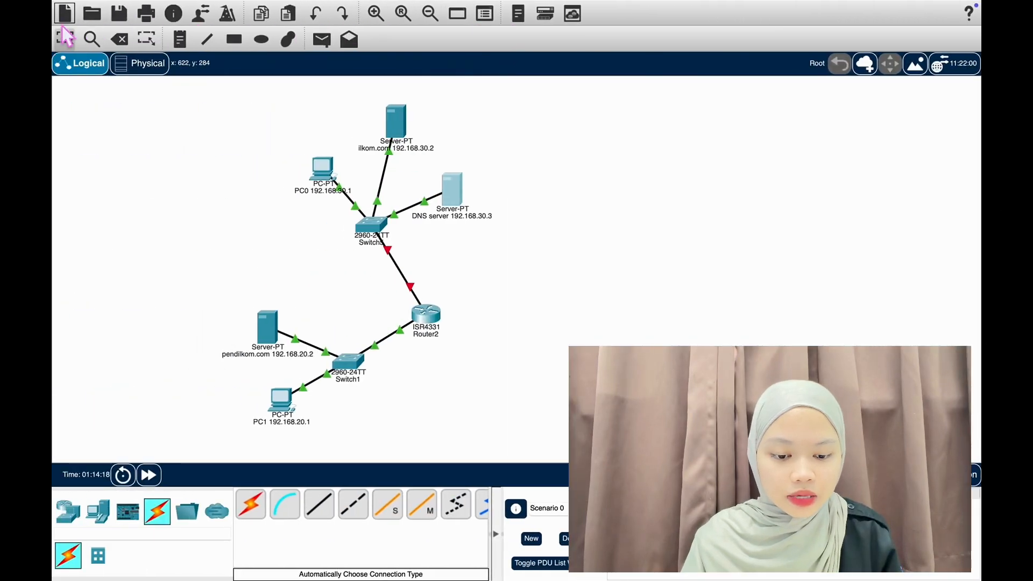
Step: Give the router's GigabitEthernet0/0/1 interface the IPv4 address 192.168.30.4 and turn its port on
{"action": "left_click", "coordinate": [426, 317]}
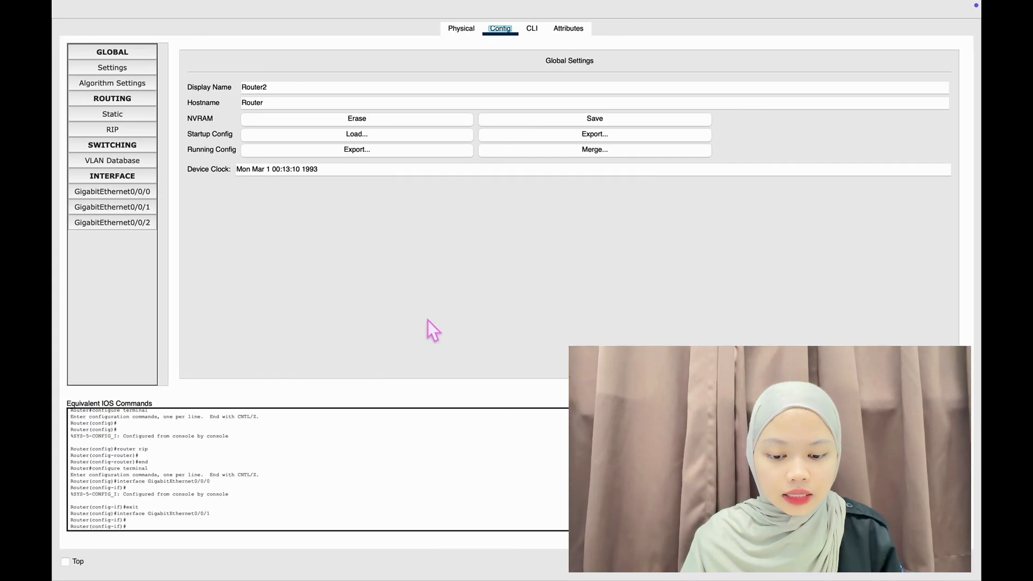
{"action": "left_click", "coordinate": [112, 131]}
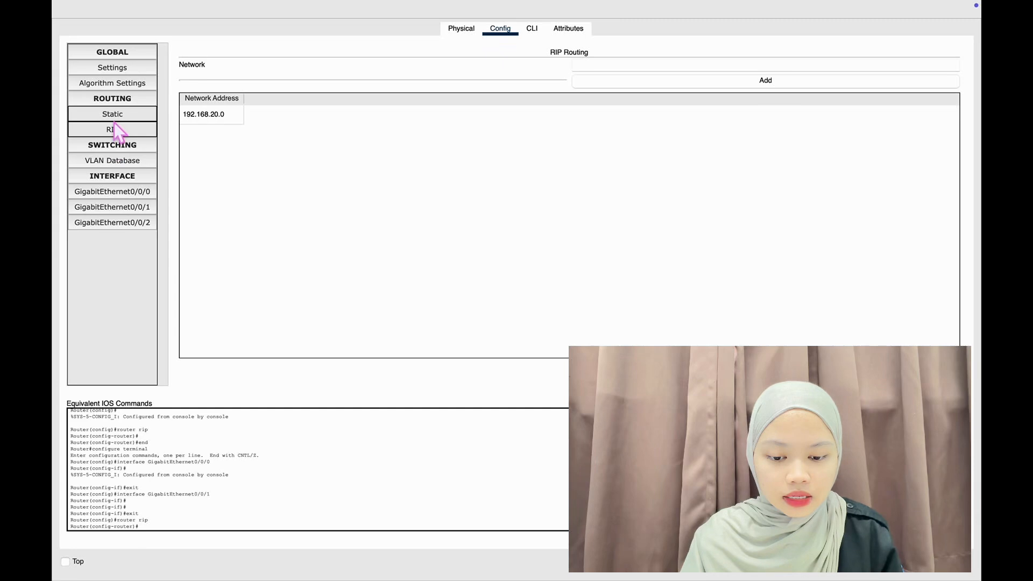
{"action": "left_click", "coordinate": [106, 207]}
{"action": "left_click", "coordinate": [584, 160]}
{"action": "type", "text": "192.1"}
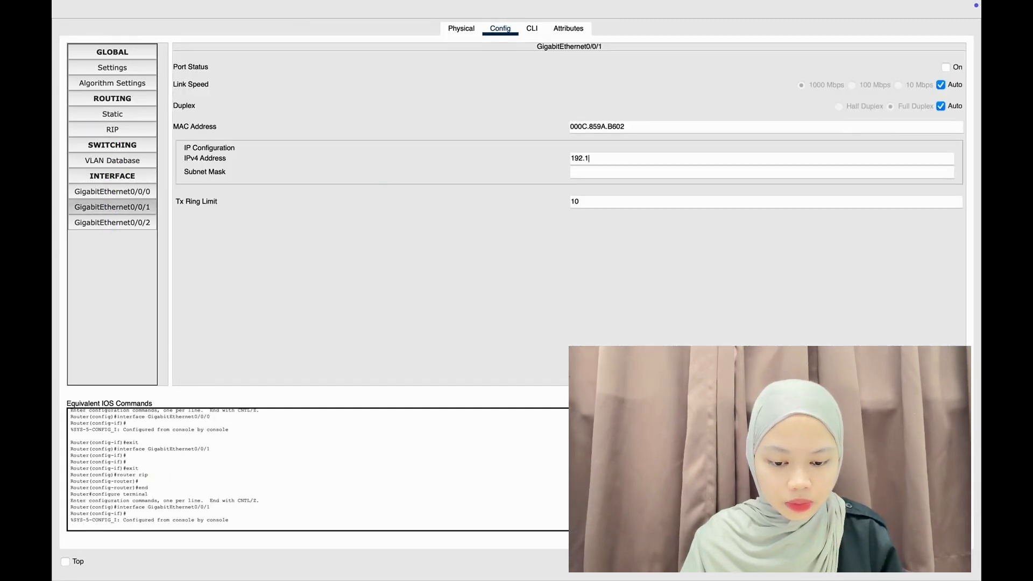
{"action": "type", "text": "68.30.4"}
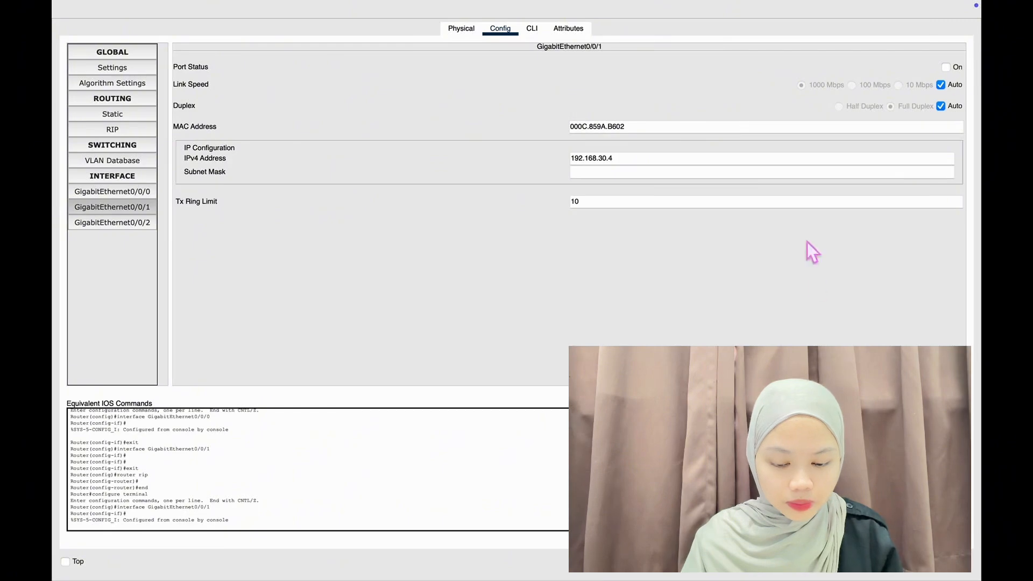
{"action": "left_click", "coordinate": [947, 67]}
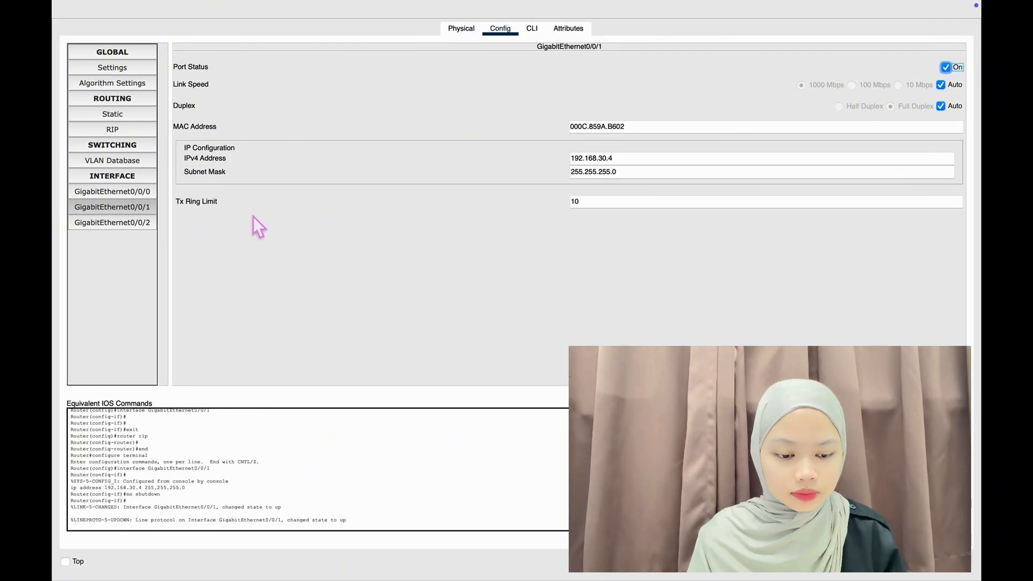
Step: Add the network 192.168.30.0 to the router's RIP routing
{"action": "left_click", "coordinate": [113, 129]}
{"action": "left_click", "coordinate": [604, 65]}
{"action": "type", "text": "192.168"}
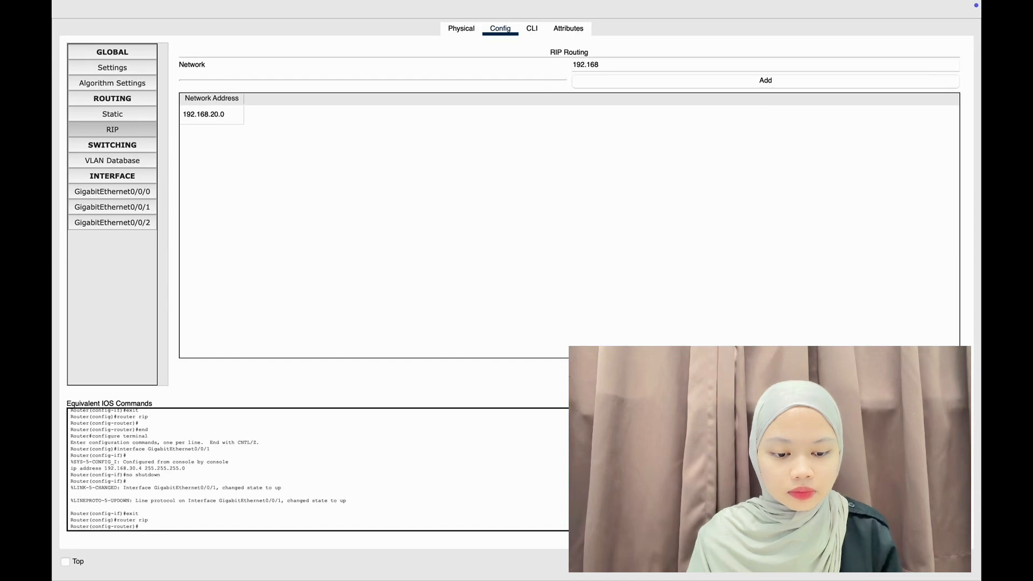
{"action": "type", "text": ".30.0"}
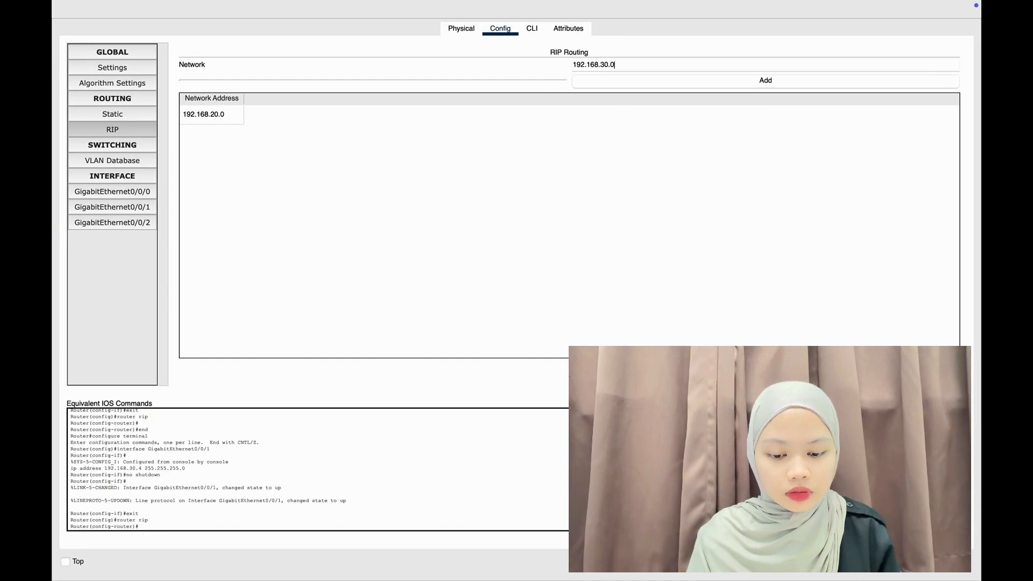
{"action": "left_click", "coordinate": [741, 85]}
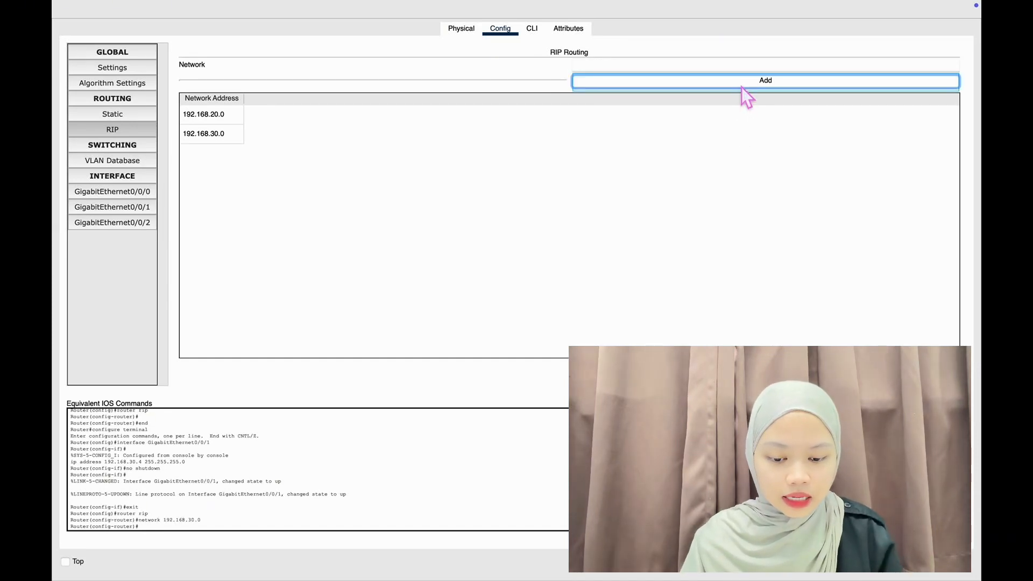
{"action": "mouse_move", "coordinate": [65, 35]}
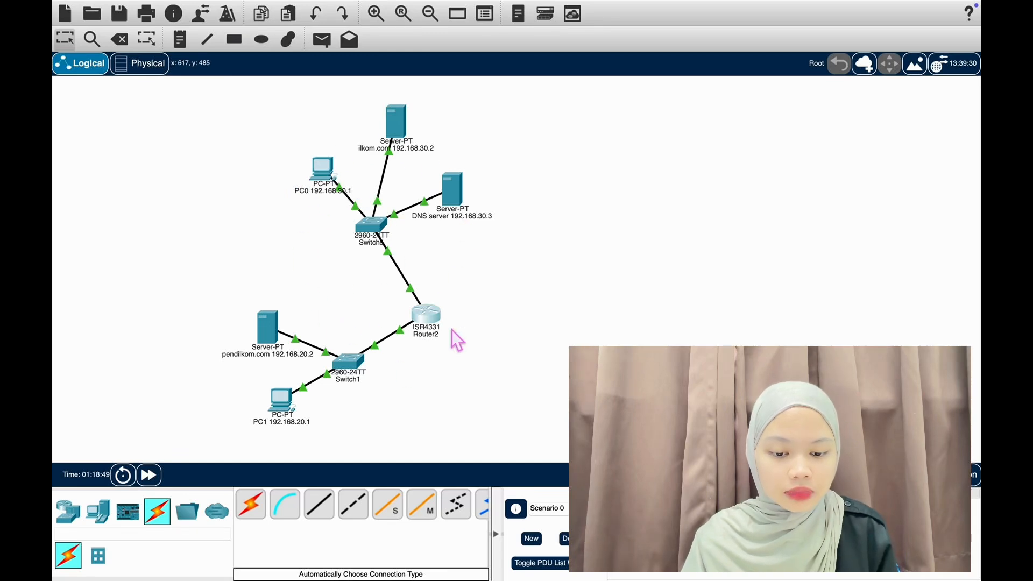
Step: Clear the IPv4 DNS server address in PC1's IP configuration
{"action": "left_click", "coordinate": [289, 418]}
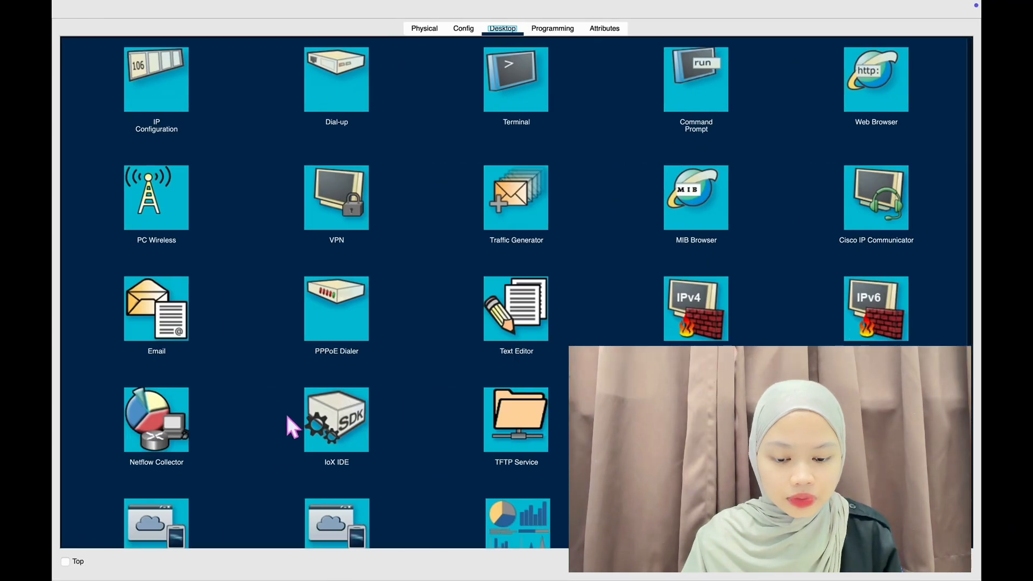
{"action": "left_click", "coordinate": [158, 82]}
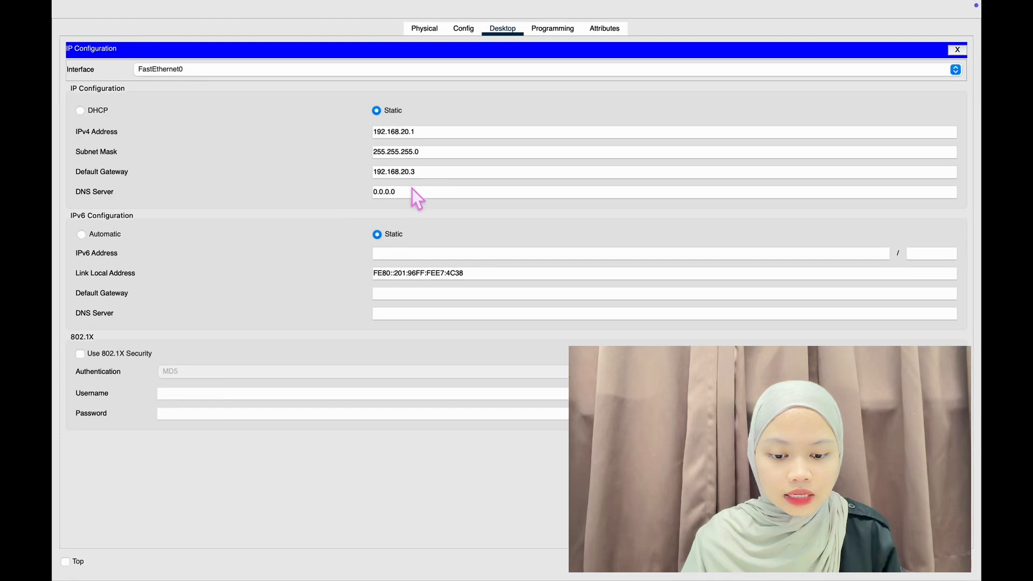
{"action": "key", "text": "BackSpace"}
{"action": "key", "text": "BackSpace"}
{"action": "key", "text": "BackSpace"}
{"action": "key", "text": "BackSpace"}
{"action": "key", "text": "BackSpace"}
{"action": "key", "text": "BackSpace"}
{"action": "key", "text": "BackSpace"}
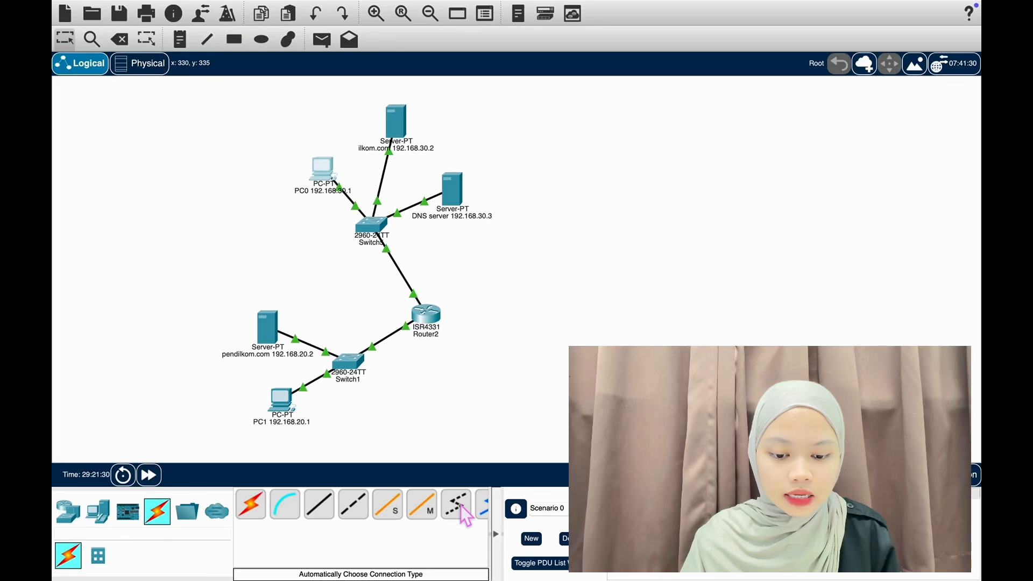
Step: Ping PC1 at 192.168.20.1 from PC0's Command Prompt, then close PC0's window
{"action": "left_click", "coordinate": [329, 195]}
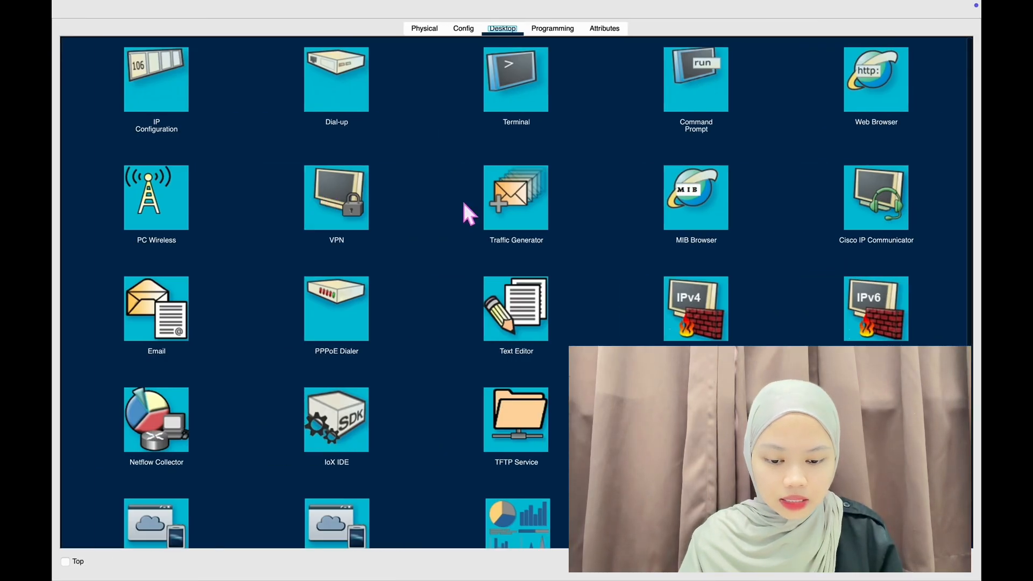
{"action": "left_click", "coordinate": [699, 103]}
{"action": "scroll", "coordinate": [418, 286], "scroll_direction": "down", "scroll_amount": 3}
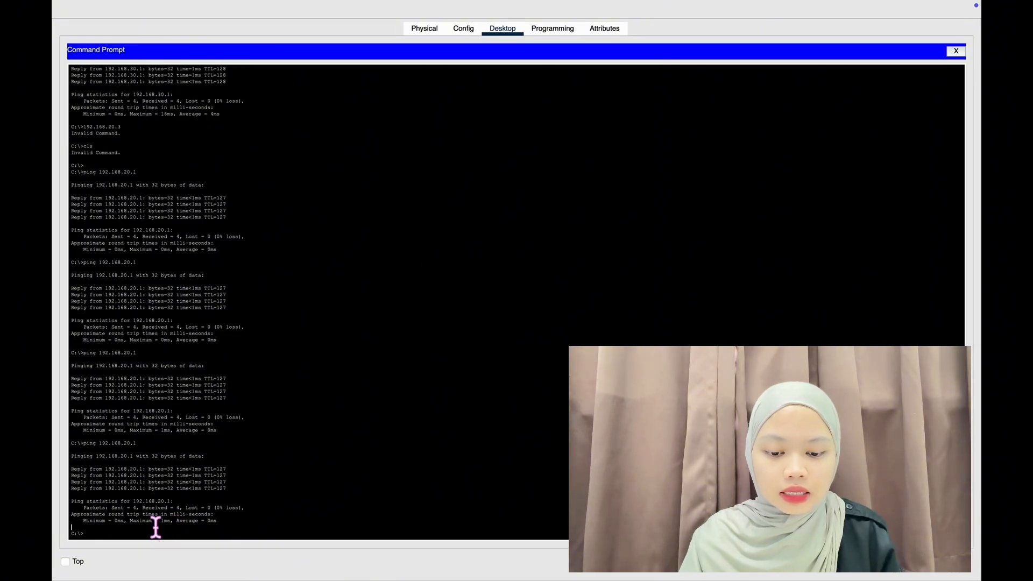
{"action": "type", "text": "ping 192."}
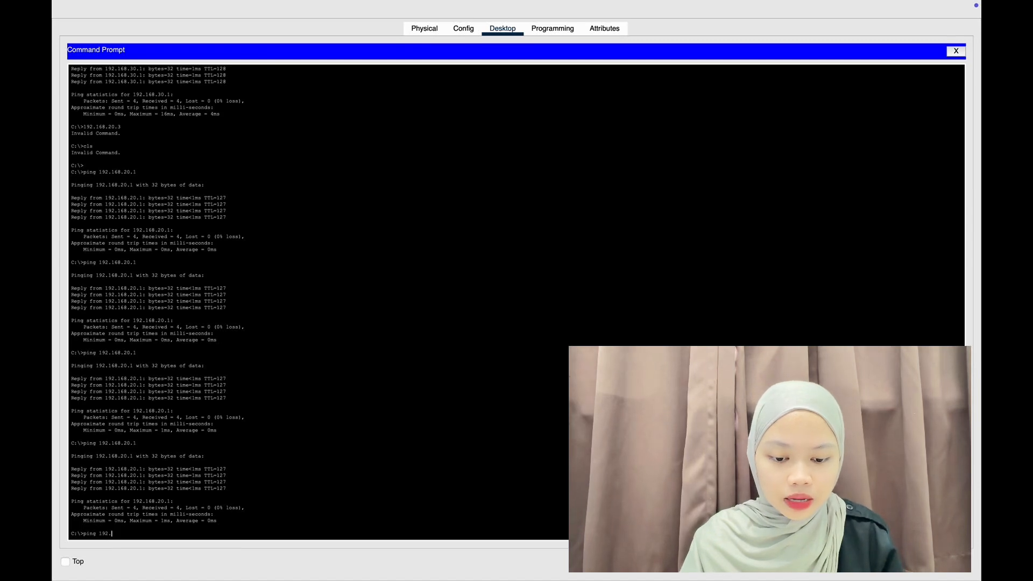
{"action": "type", "text": "168.20.1"}
{"action": "key", "text": "Return"}
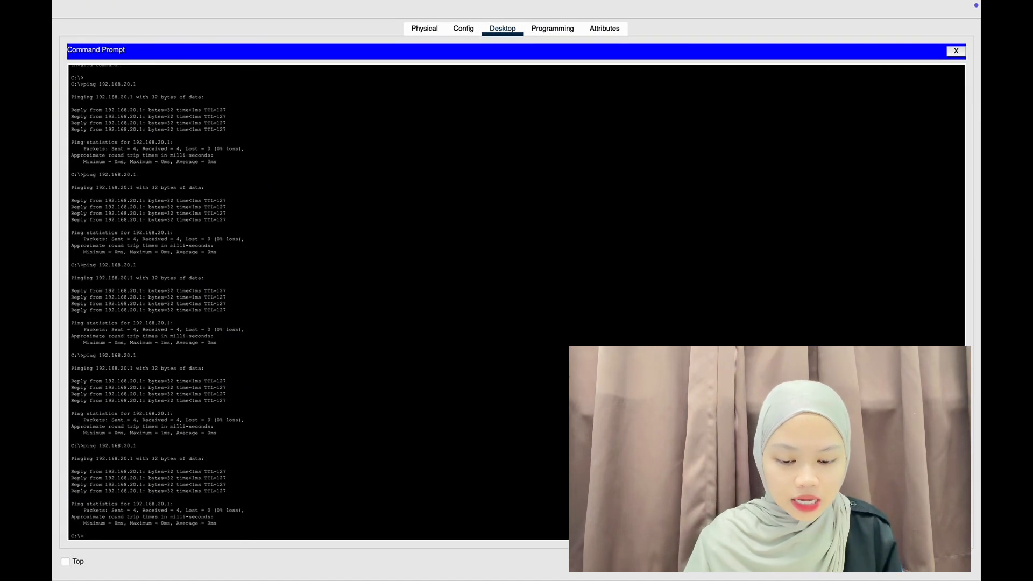
{"action": "left_click", "coordinate": [957, 51]}
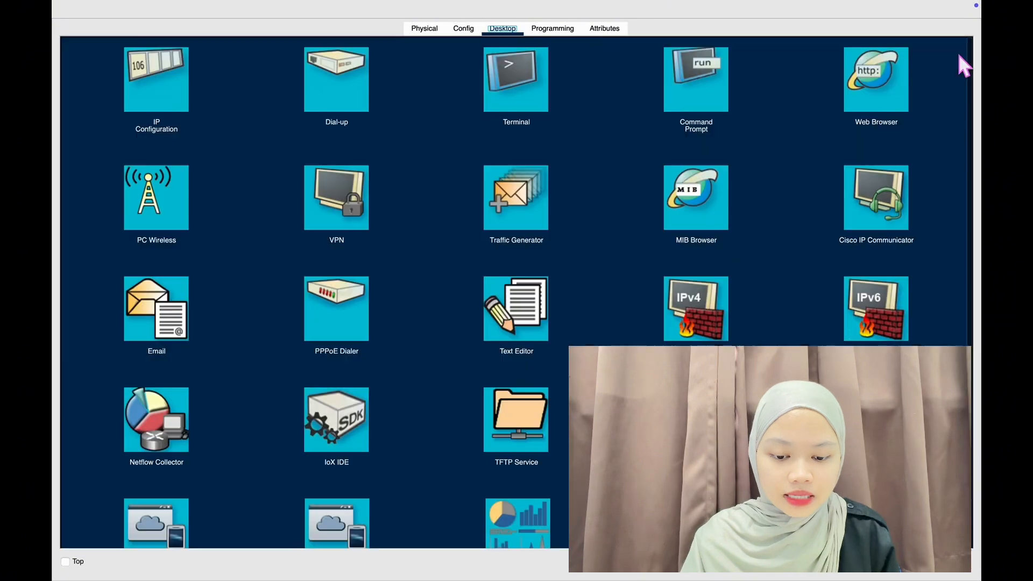
{"action": "mouse_move", "coordinate": [86, 2]}
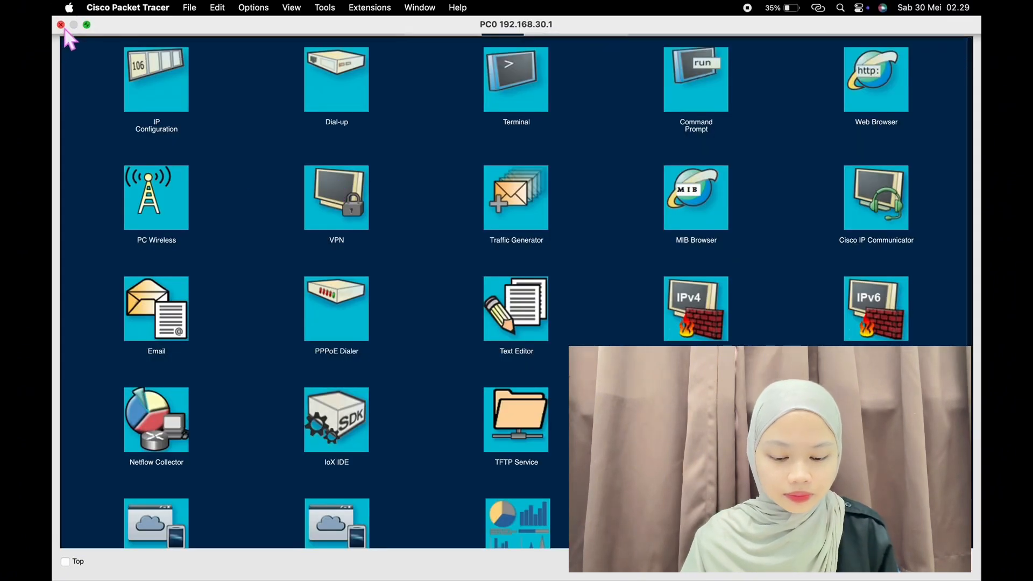
{"action": "left_click", "coordinate": [61, 26]}
Step: Ping PC0 at 192.168.30.1 from PC1's Command Prompt, then close the Command Prompt
{"action": "left_click", "coordinate": [291, 410]}
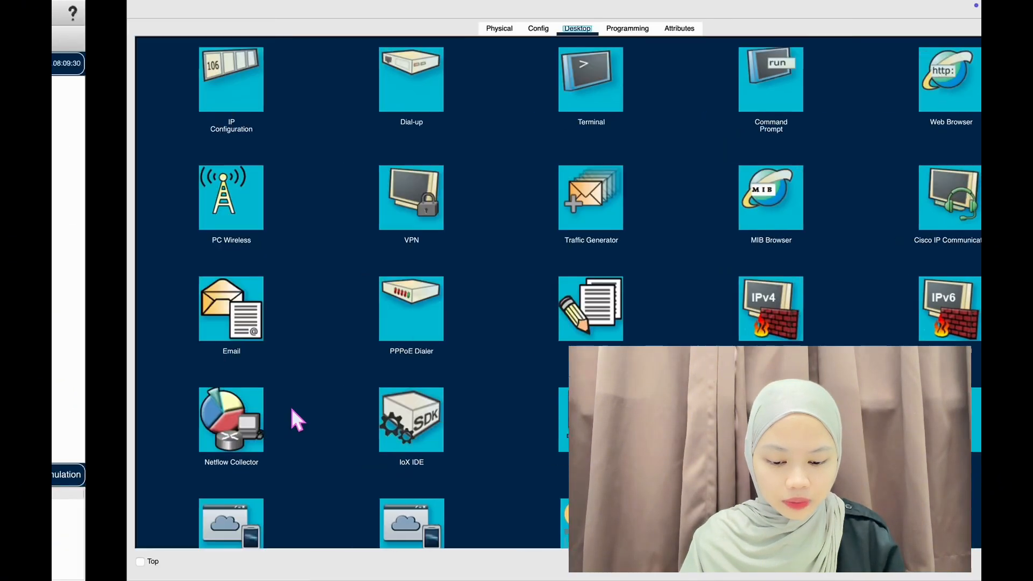
{"action": "left_click", "coordinate": [703, 85]}
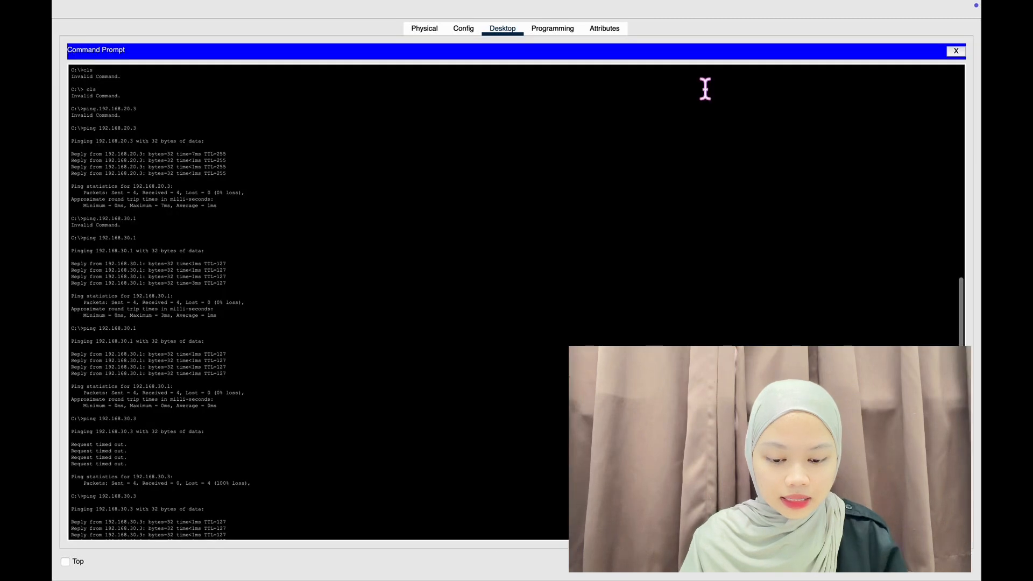
{"action": "scroll", "coordinate": [305, 385], "scroll_direction": "down", "scroll_amount": 3}
{"action": "type", "text": "ping "}
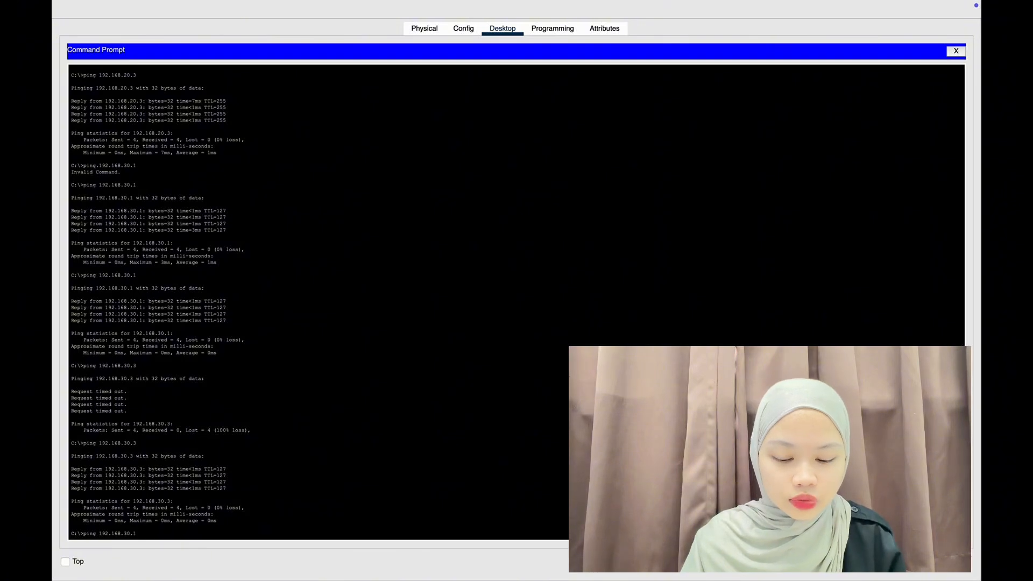
{"action": "type", "text": "192.168.30.1"}
{"action": "key", "text": "Return"}
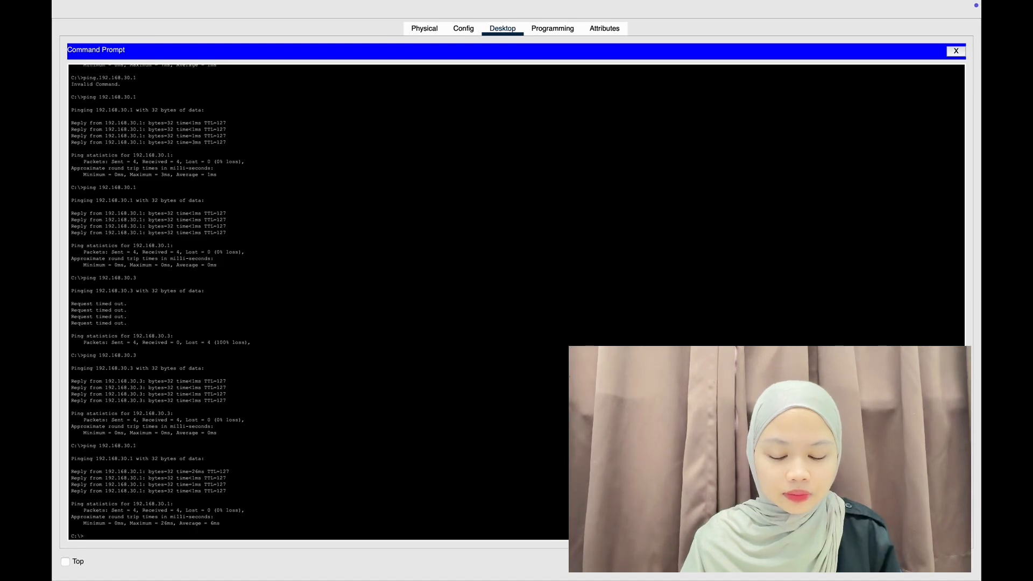
{"action": "left_click", "coordinate": [957, 52]}
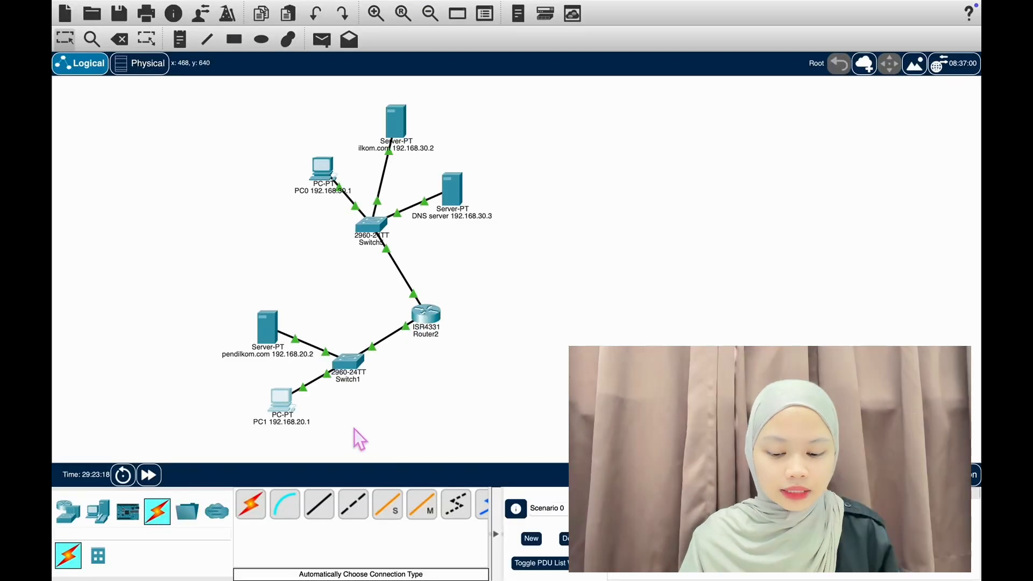
Step: Load ilkom.com in PC1's Web Browser to test name resolution and access, then close the browser
{"action": "left_click", "coordinate": [292, 407]}
{"action": "left_click", "coordinate": [861, 102]}
{"action": "left_click", "coordinate": [864, 82]}
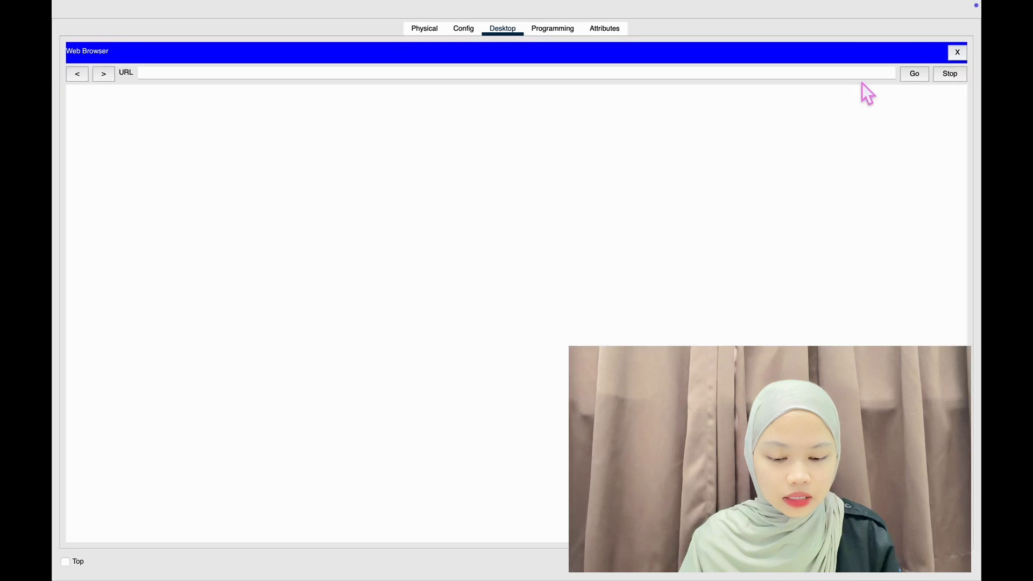
{"action": "type", "text": "ilkom.com"}
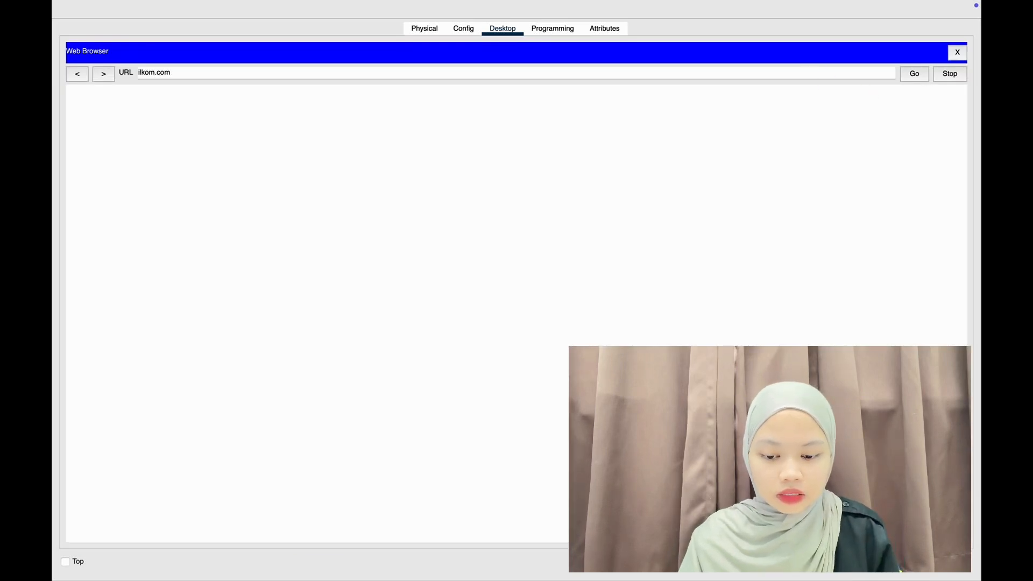
{"action": "left_click", "coordinate": [921, 75]}
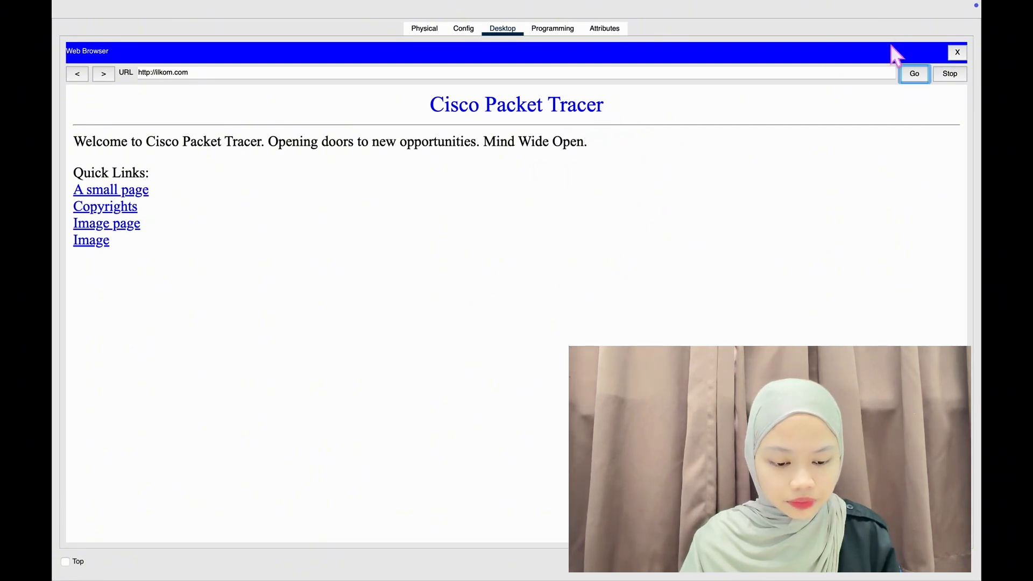
{"action": "left_click", "coordinate": [959, 52]}
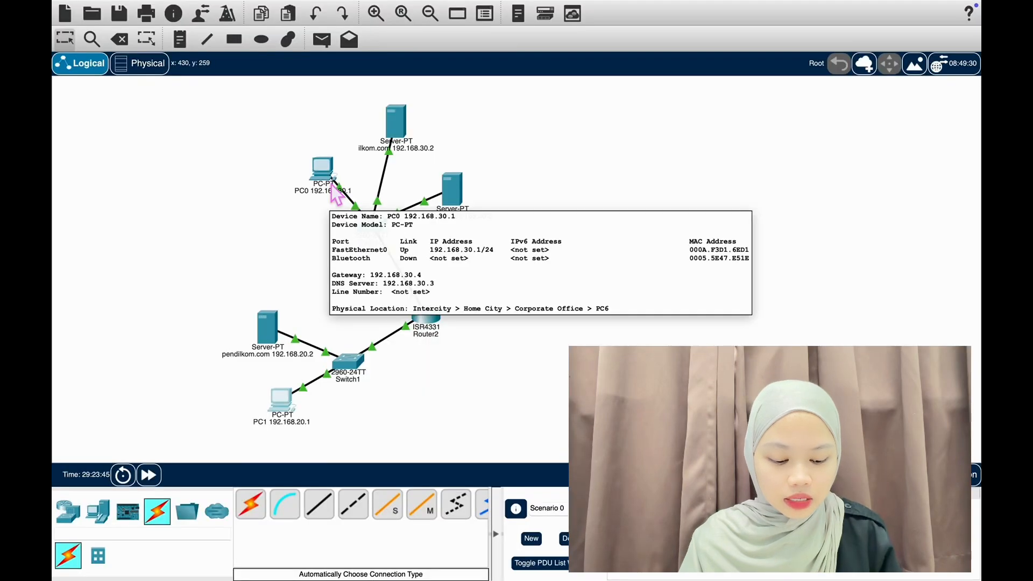
Step: Load pendilkom.com in PC0's Web Browser to test access to the server on the other network
{"action": "left_click", "coordinate": [336, 191]}
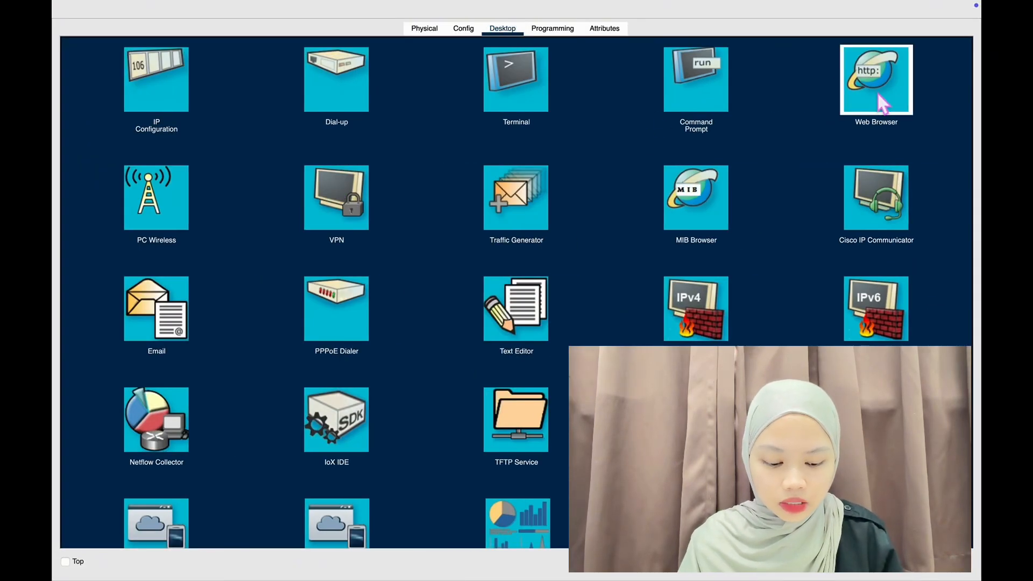
{"action": "left_click", "coordinate": [878, 94]}
{"action": "left_click", "coordinate": [800, 73]}
{"action": "type", "text": "pendilkom.com"}
{"action": "left_click", "coordinate": [919, 73]}
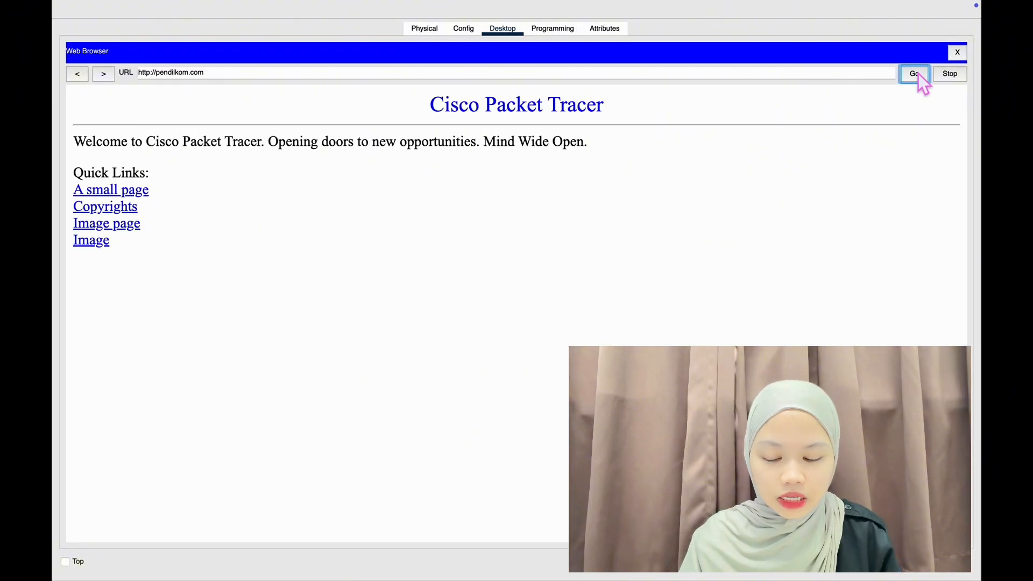